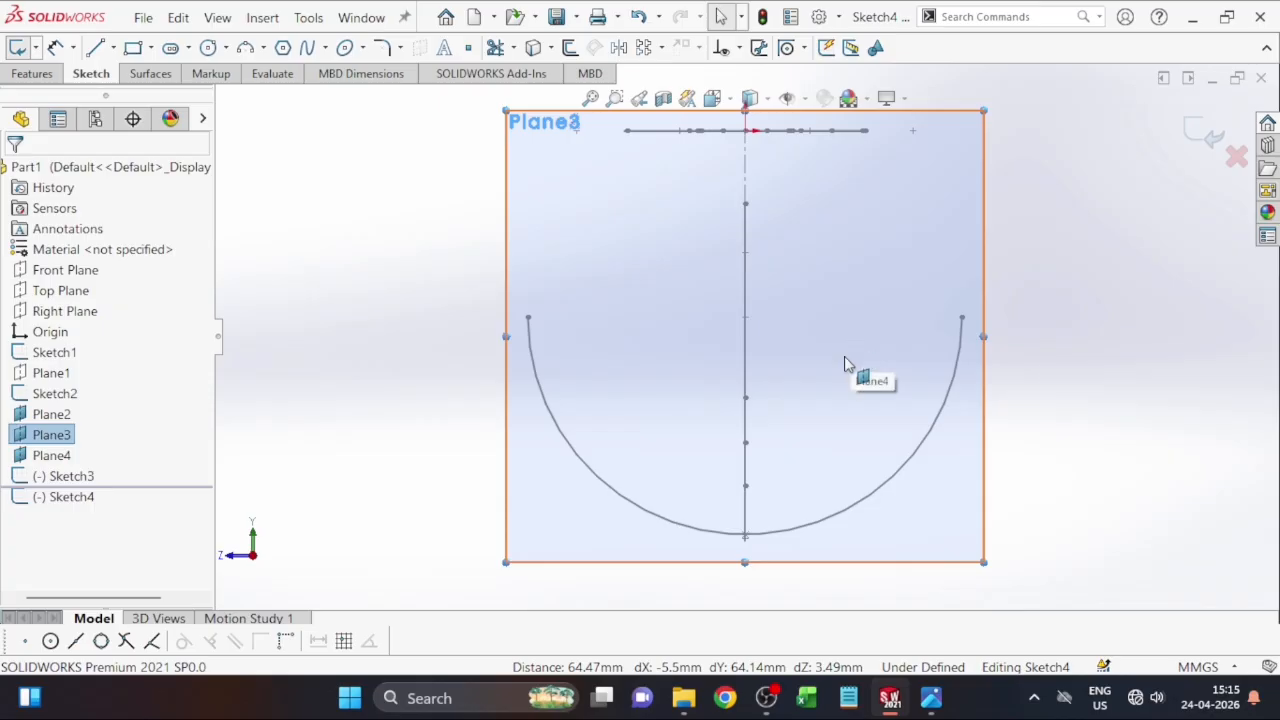
Step: Sketch an upward-opening three-point arc with a radius of about 12 mm across the vertical centreline on Plane3
key("Escape")
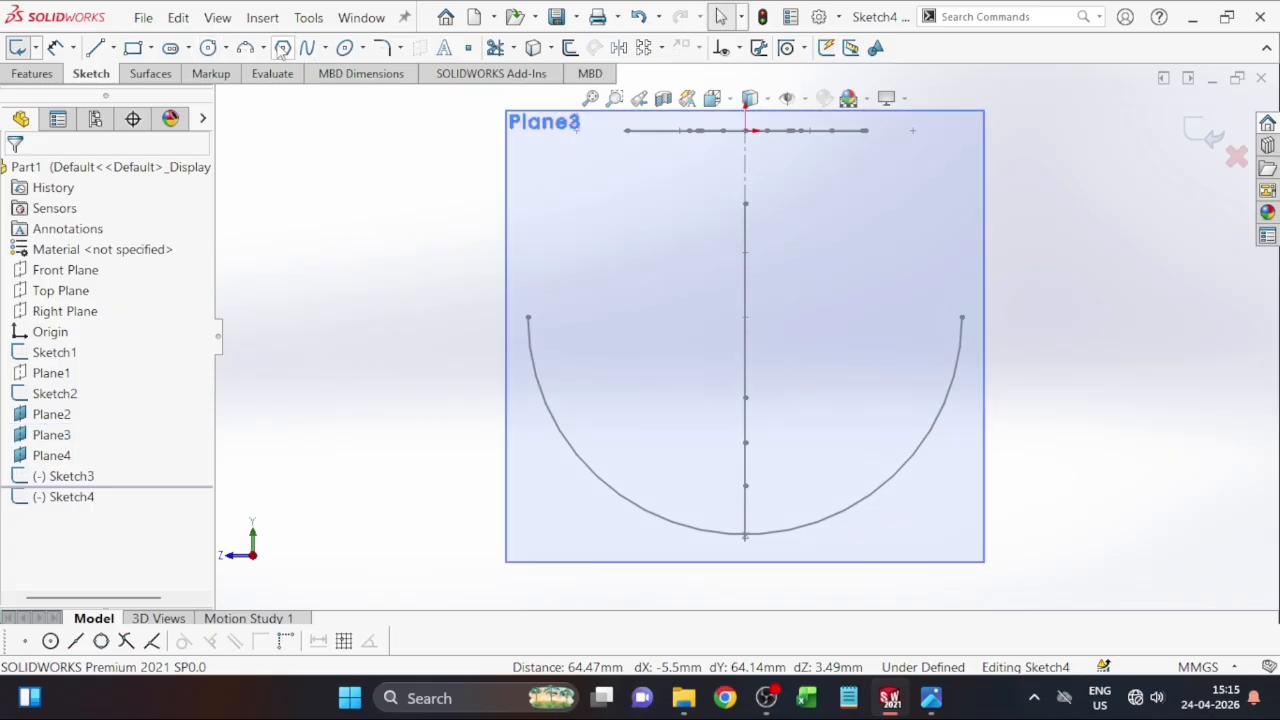
left_click(247, 48)
left_click(670, 248)
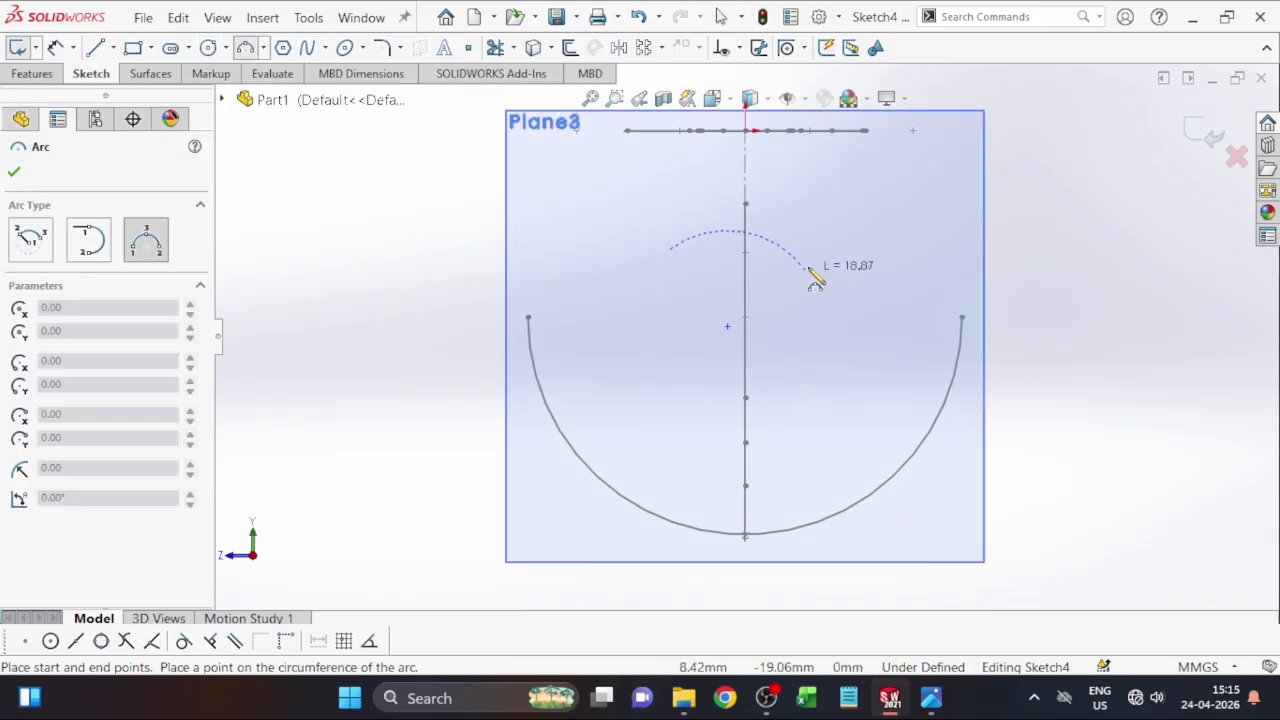
left_click(842, 249)
left_click(794, 321)
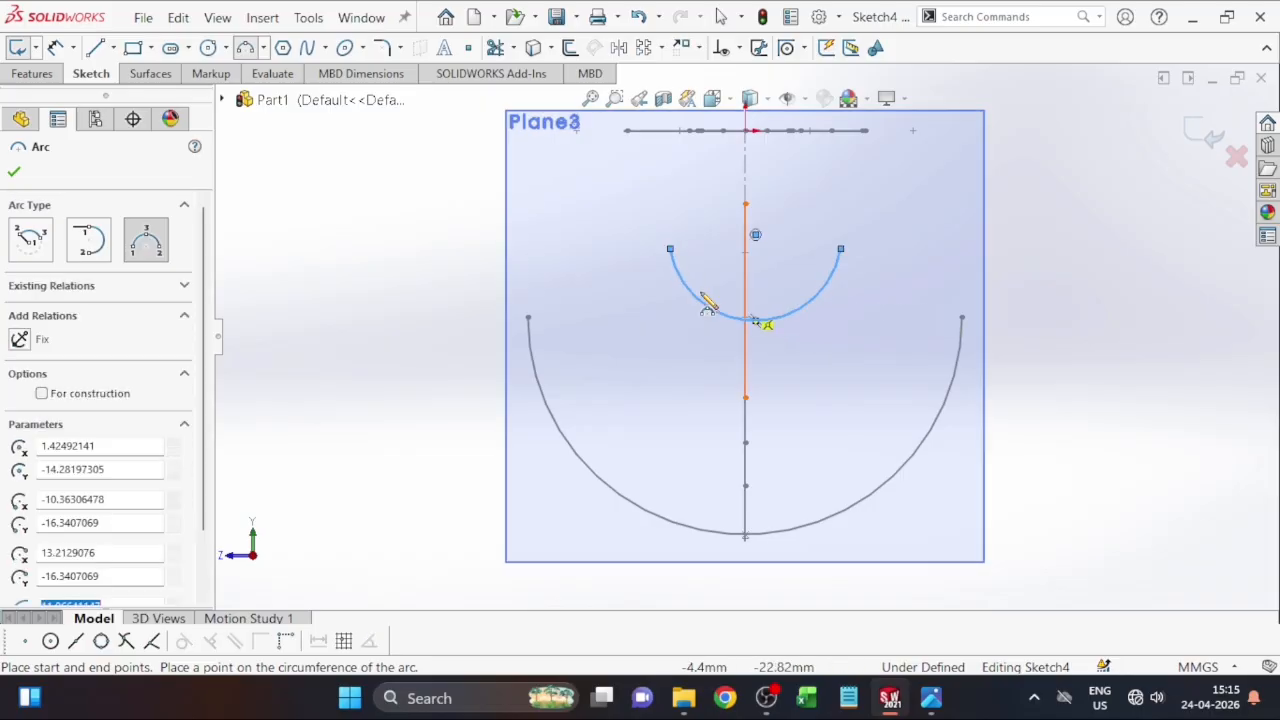
key("Escape")
Step: Add a horizontal relation between the two endpoints of the new arc
left_click(670, 249)
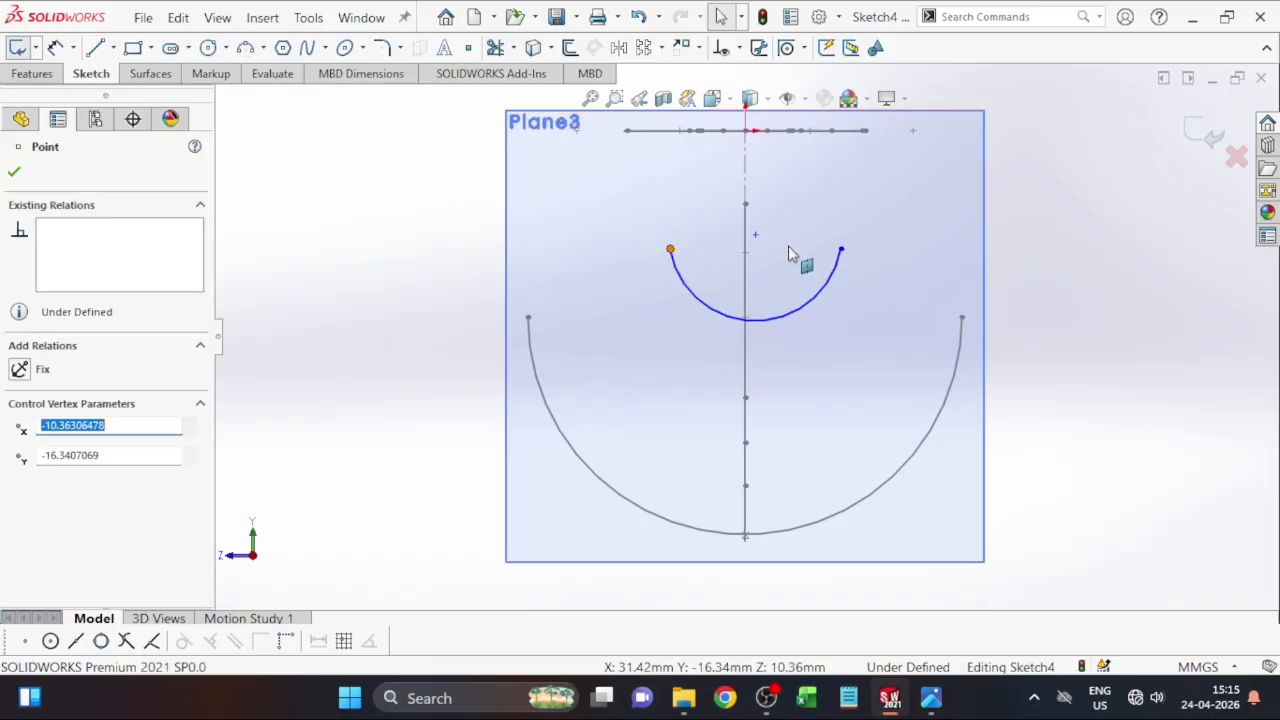
left_click(841, 250, "ctrl")
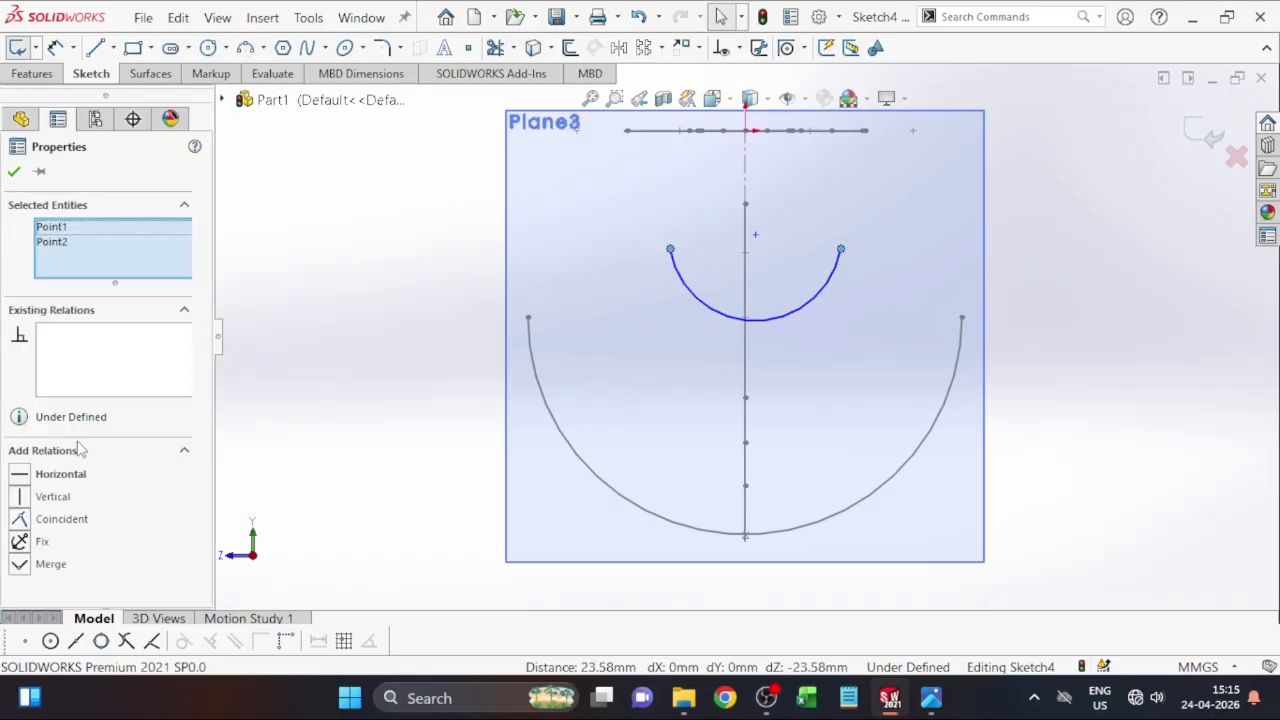
left_click(50, 477)
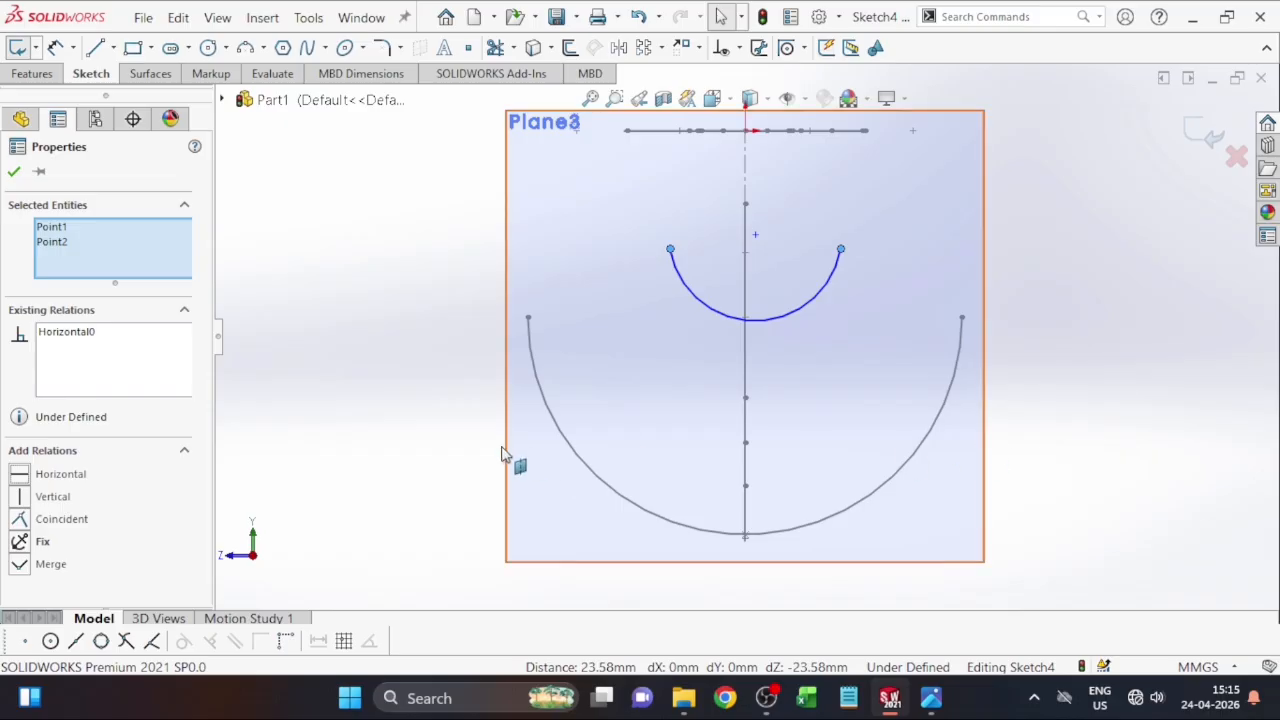
left_click(14, 174)
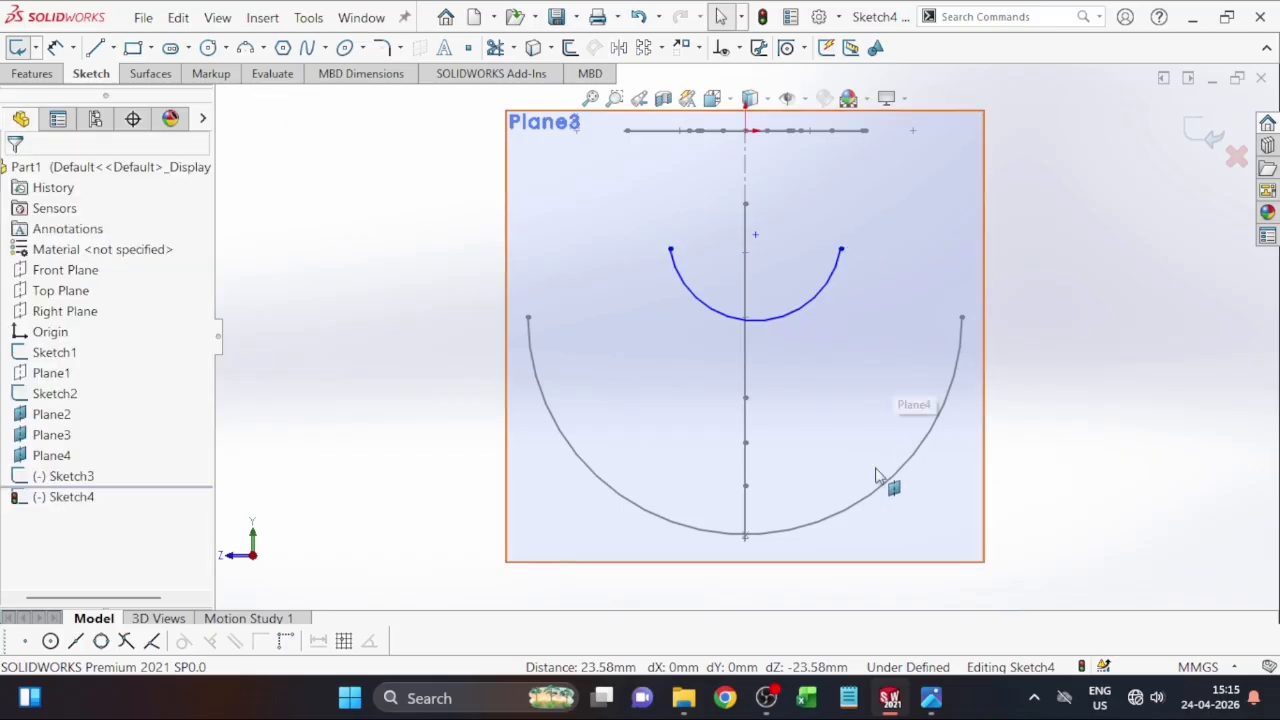
Step: Consult the spoon reference drawing for section B-B and dimension the arc on Plane3 with a 10 mm radius
left_click(931, 698)
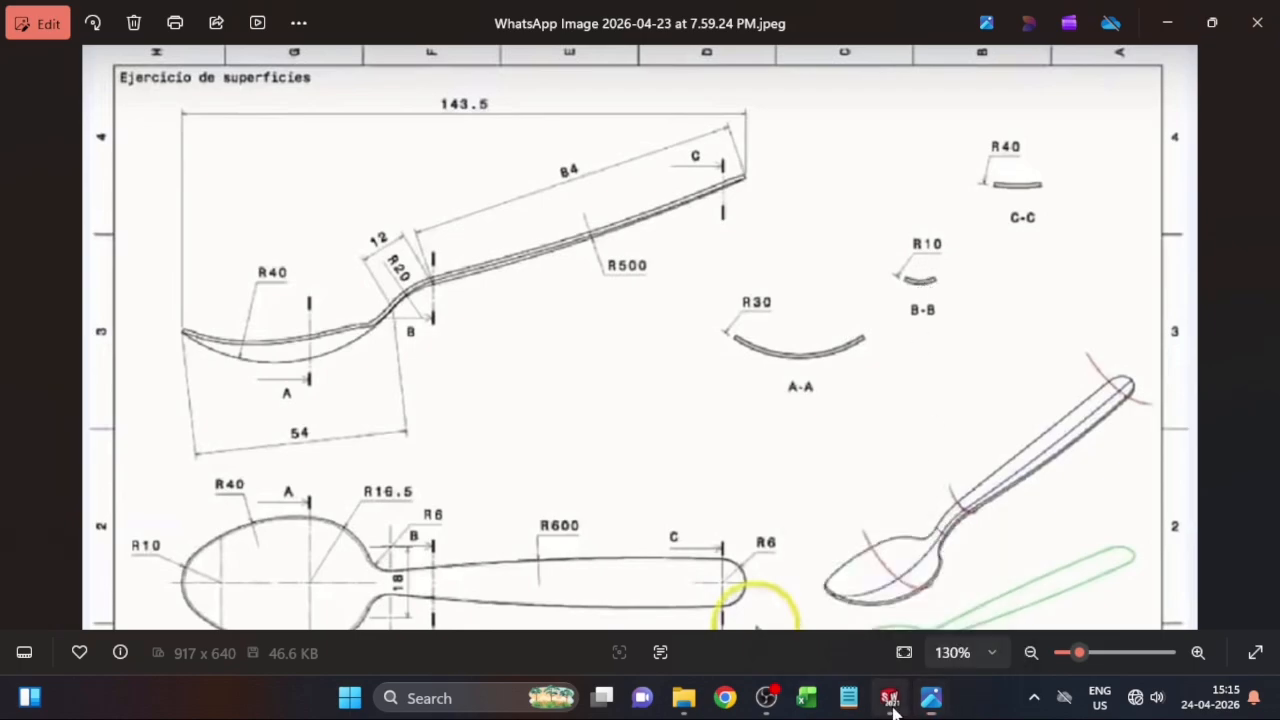
left_click(926, 706)
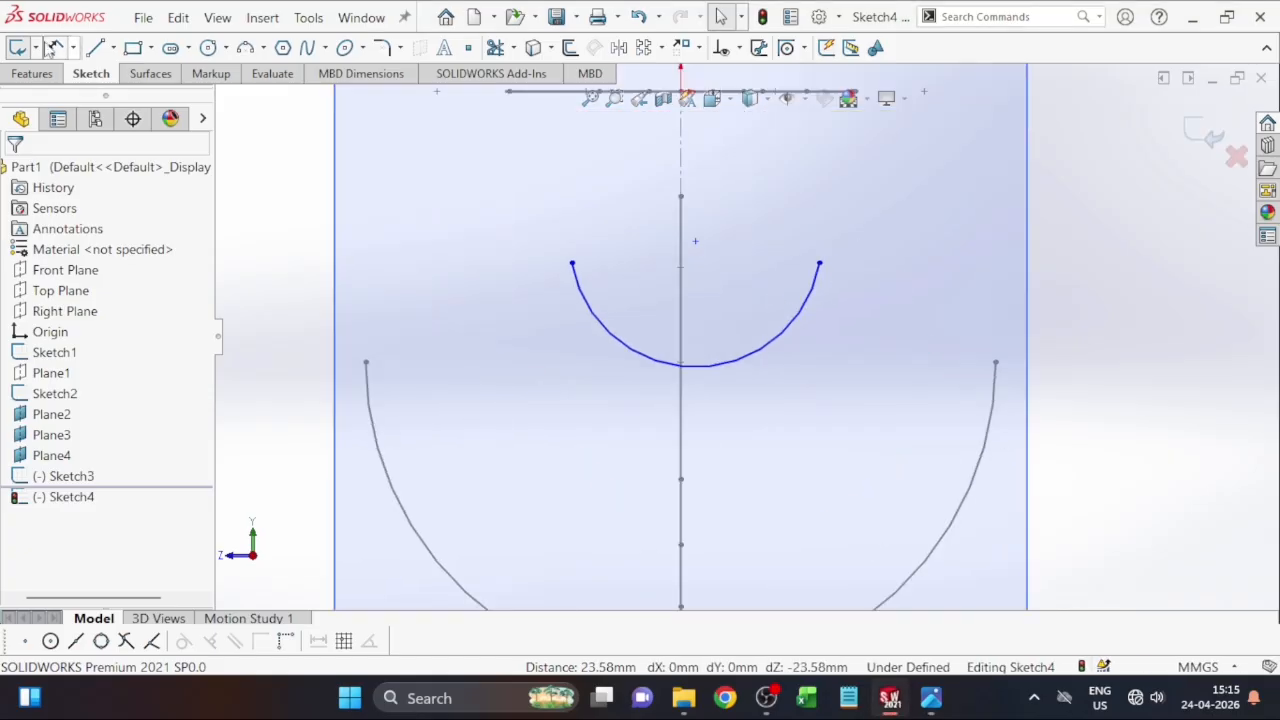
left_click(55, 48)
left_click(776, 342)
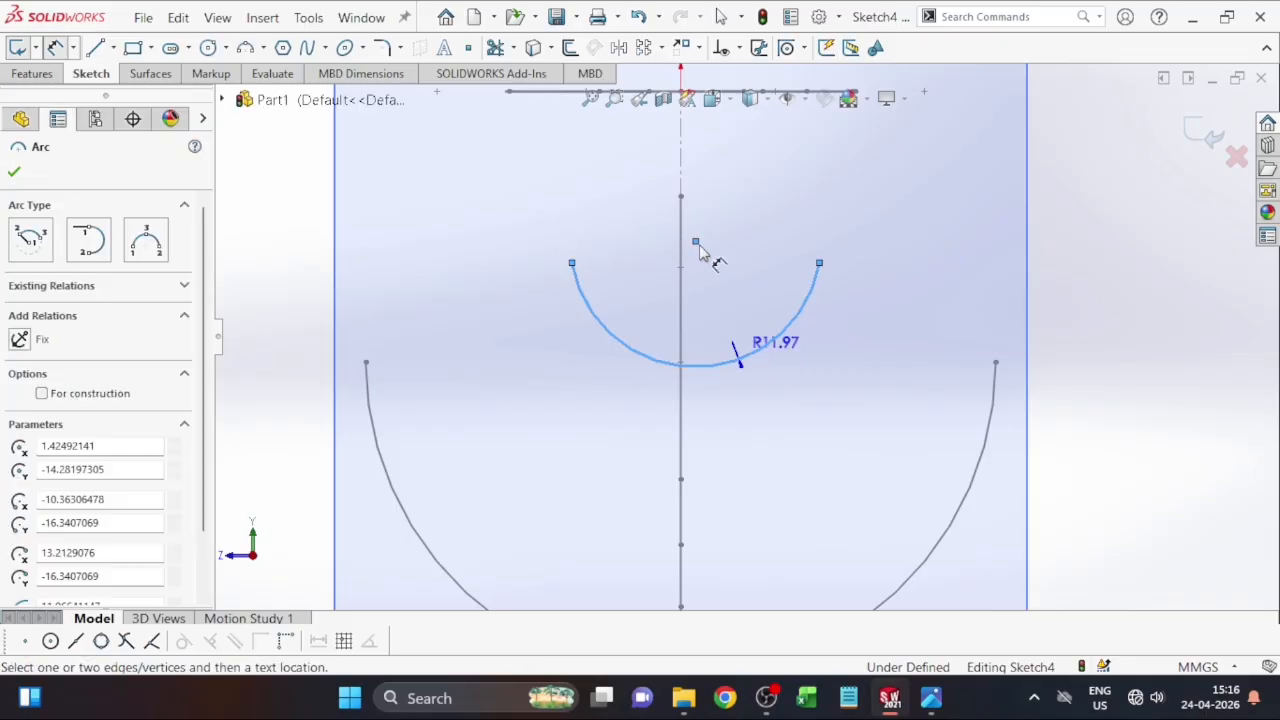
left_click(672, 206)
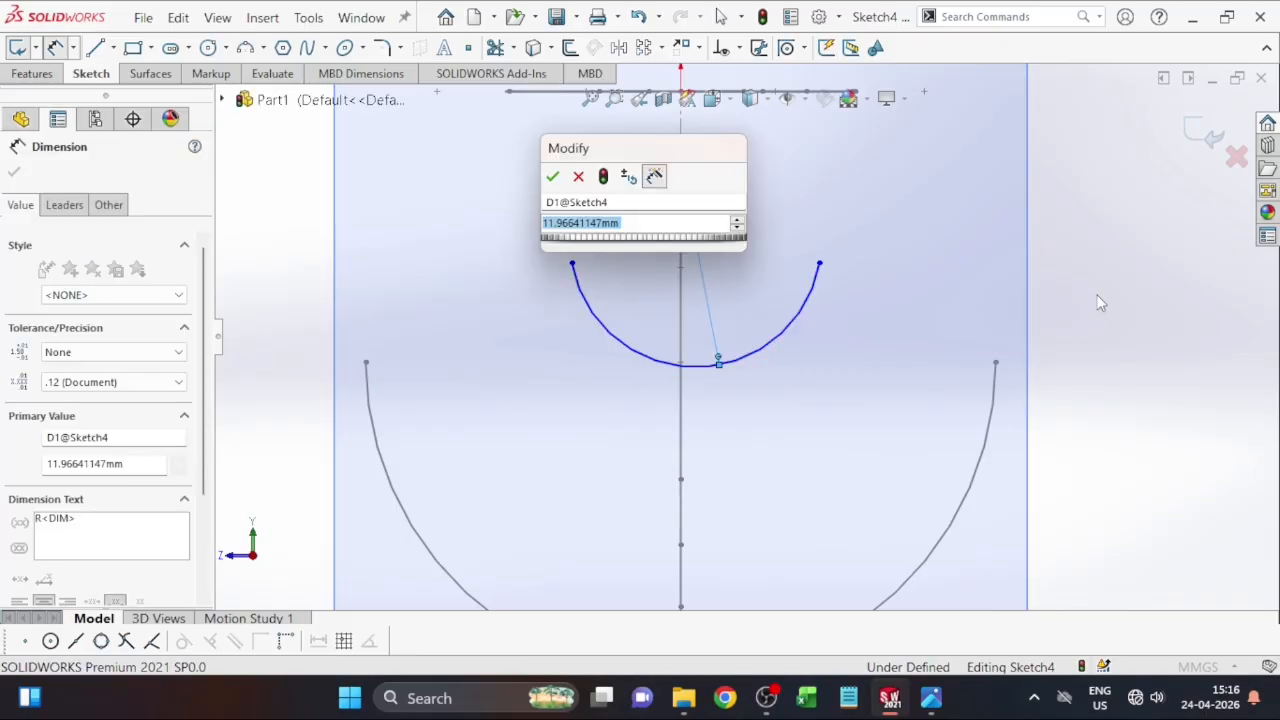
type("10")
left_click(552, 176)
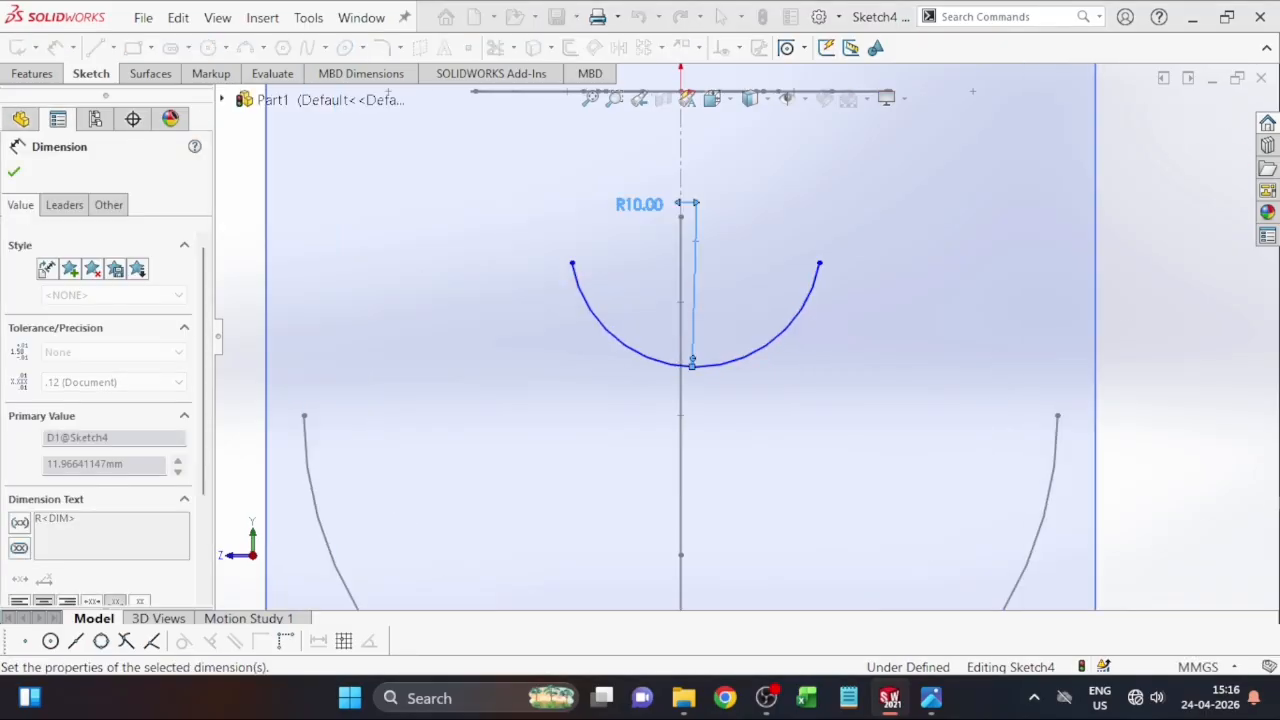
key("Escape")
Step: Place a sketch point at the midpoint of the R10 arc
key("f")
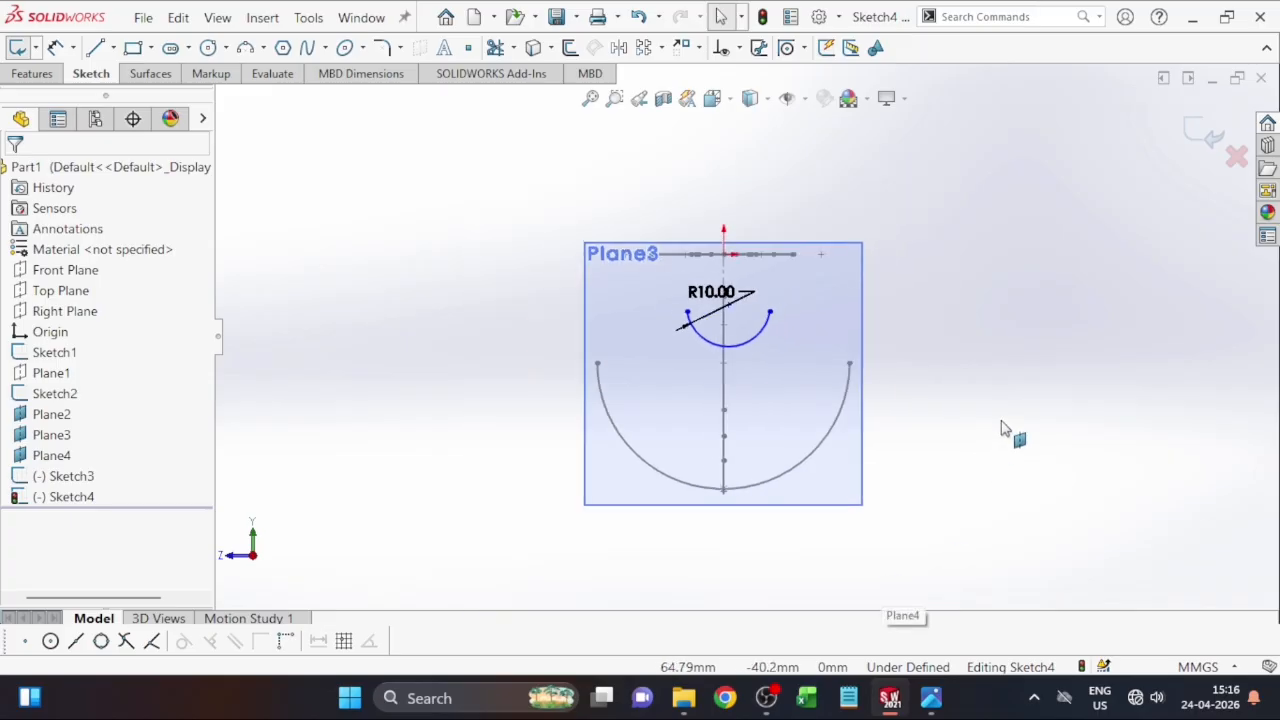
middle_click_drag(996, 428, 840, 392)
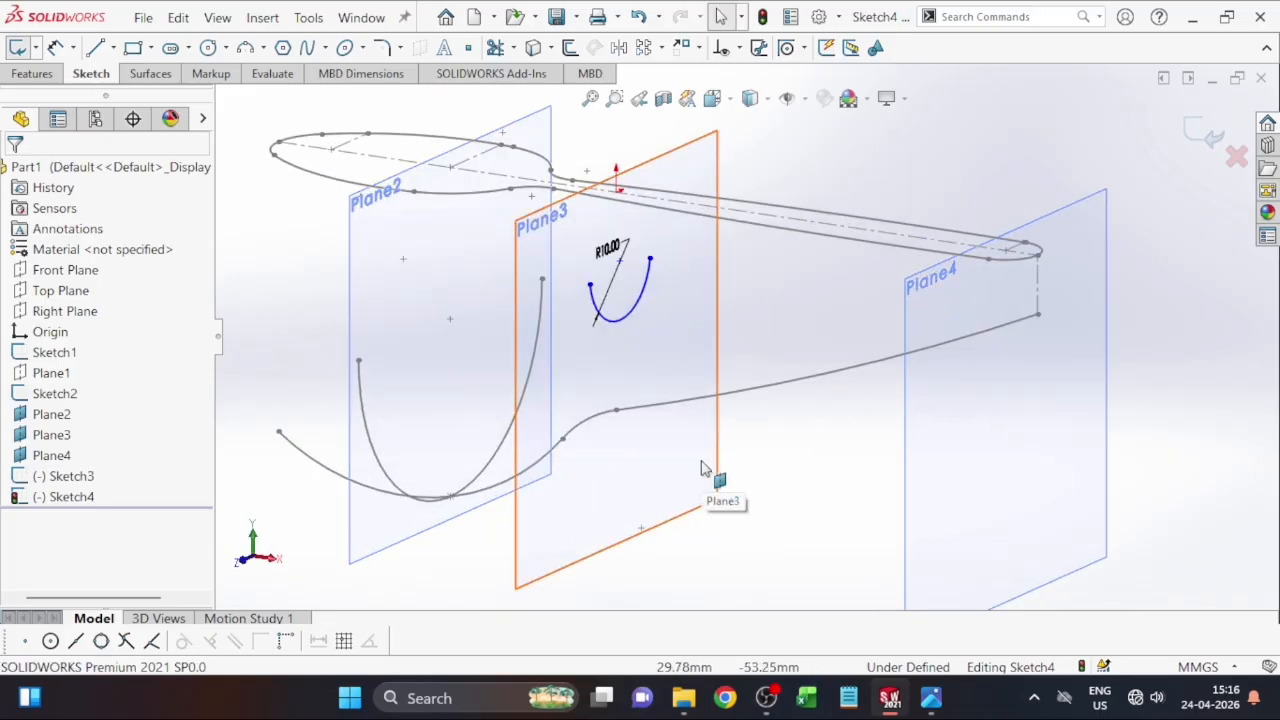
middle_click_drag(800, 378, 775, 370)
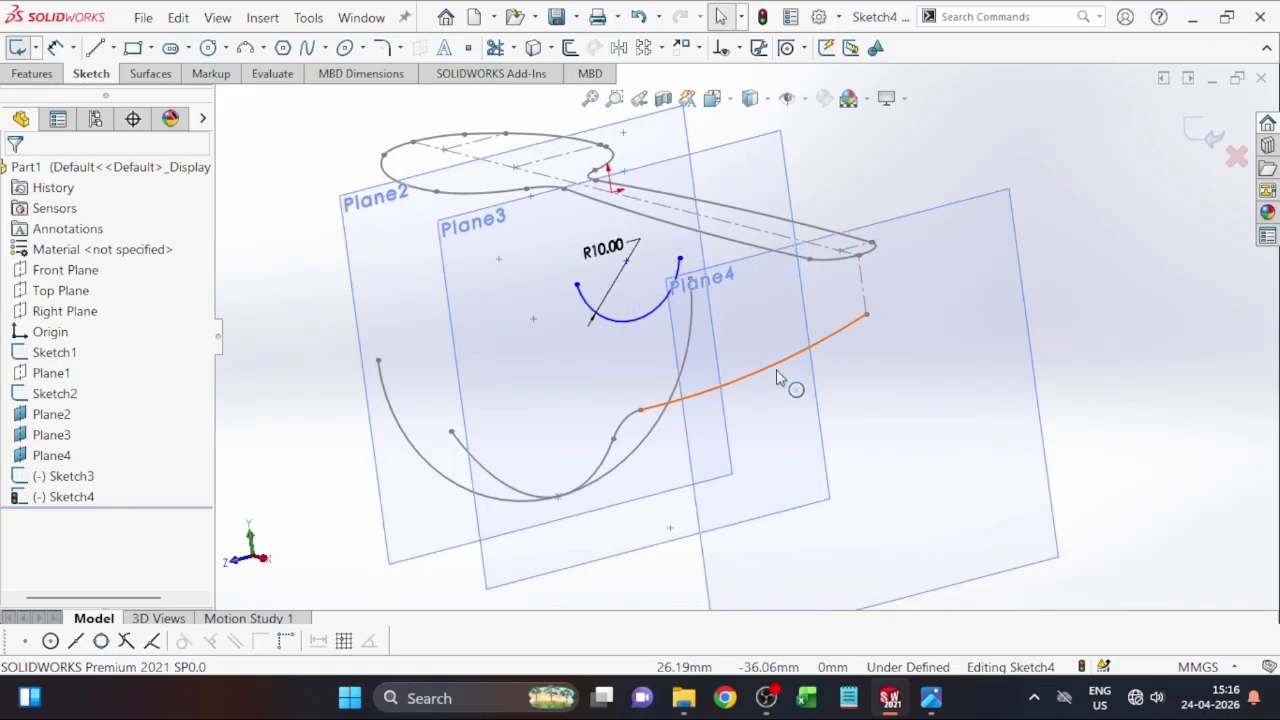
scroll(703, 336, "down", 2)
scroll(611, 350, "down", 2)
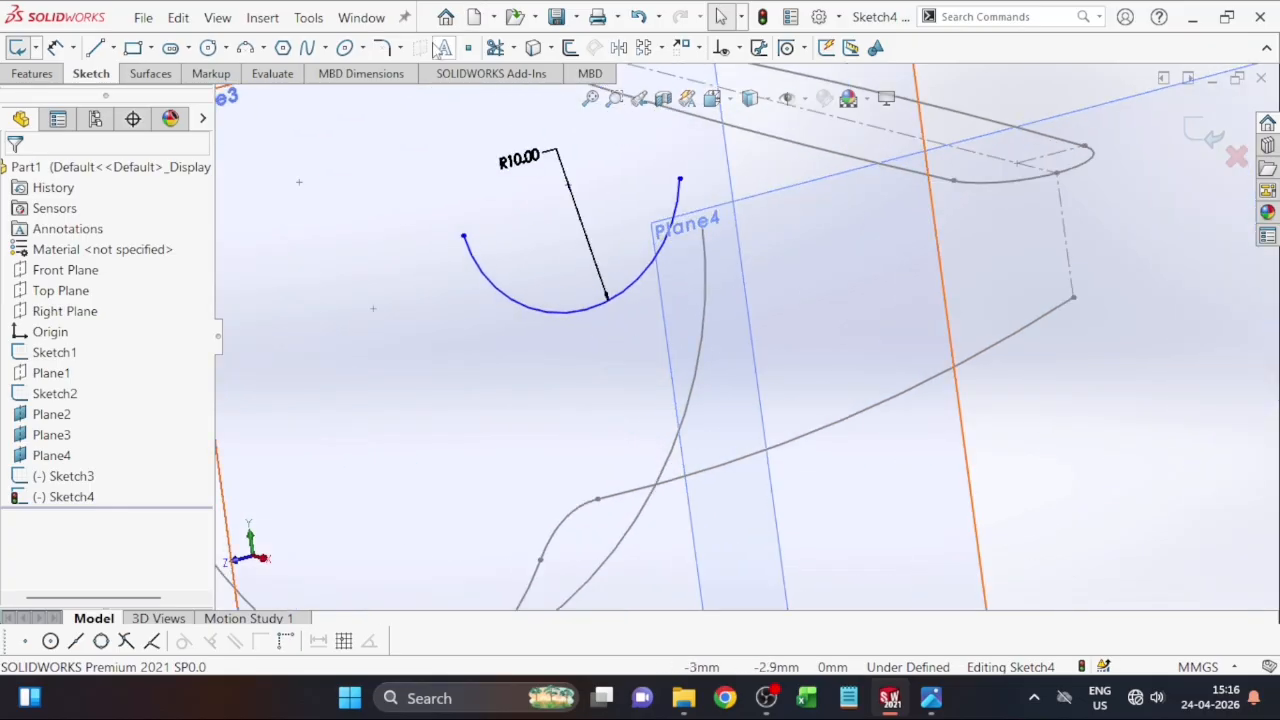
left_click(471, 47)
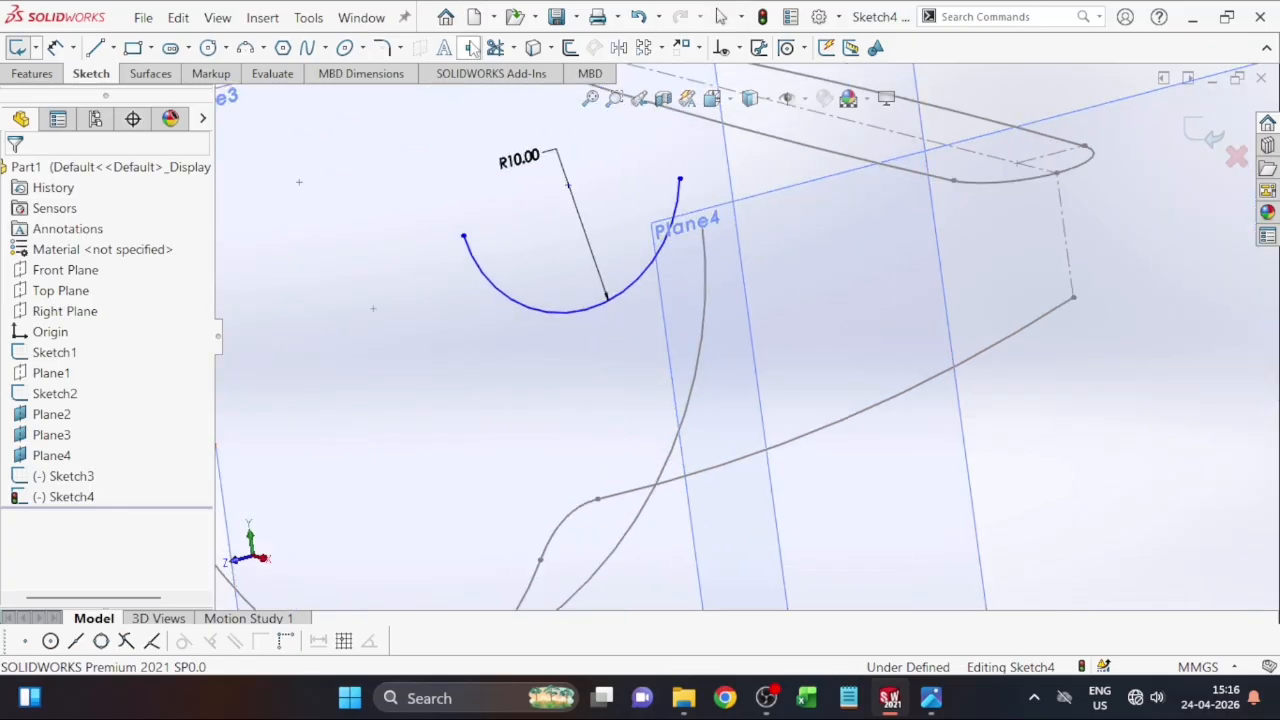
left_click(585, 309)
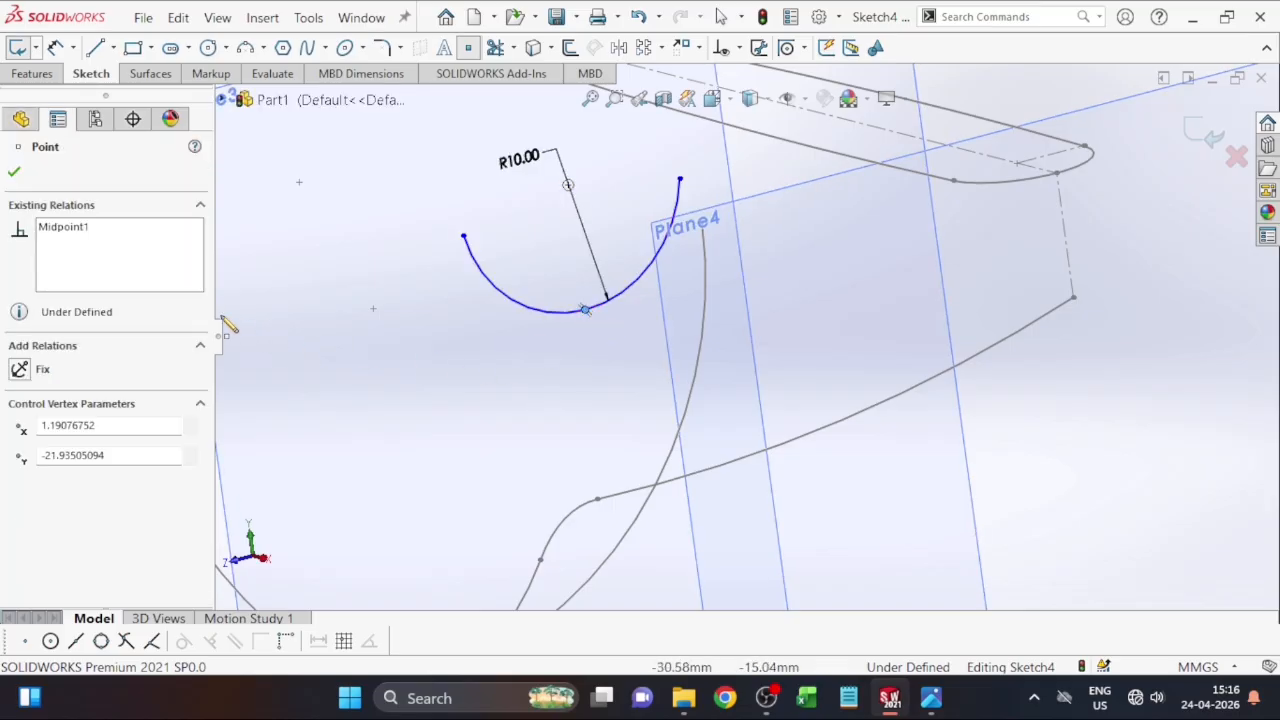
left_click(13, 176)
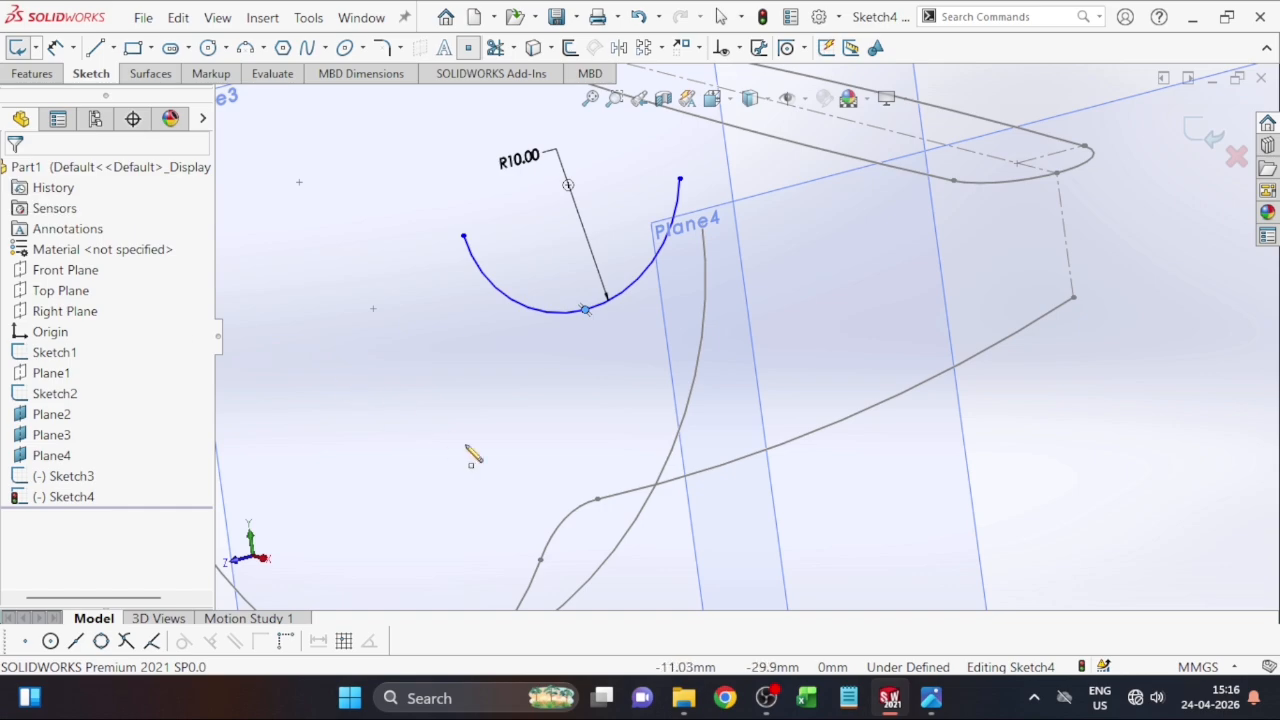
Step: Add a pierce relation between the R10 arc's midpoint and the short transition arc of the side profile in Sketch2
middle_click_drag(557, 457, 697, 328)
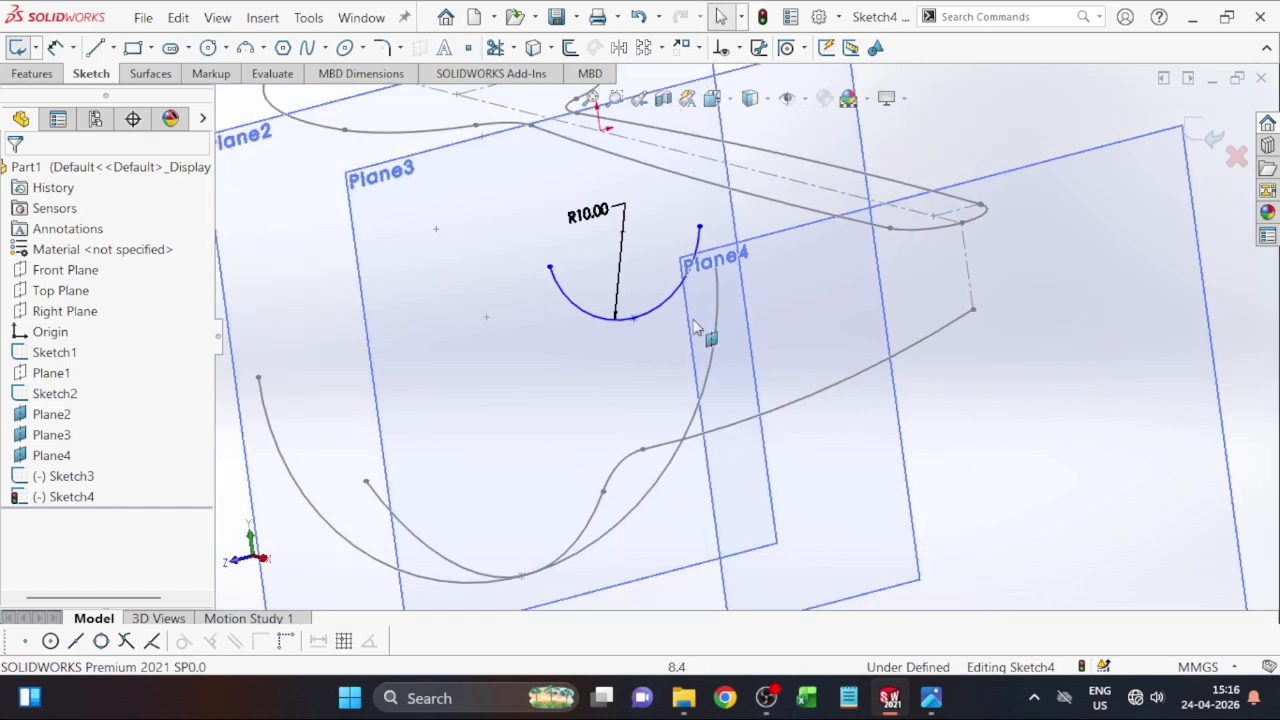
left_click(634, 319)
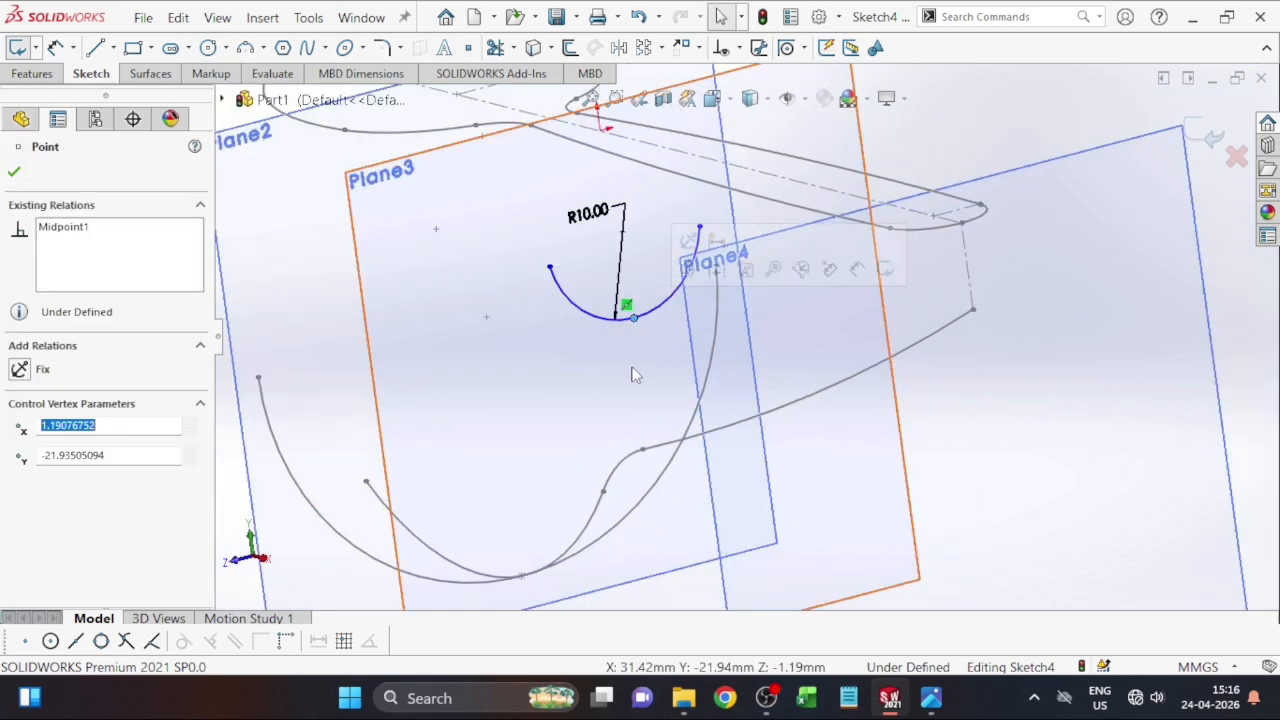
left_click(640, 480, "ctrl")
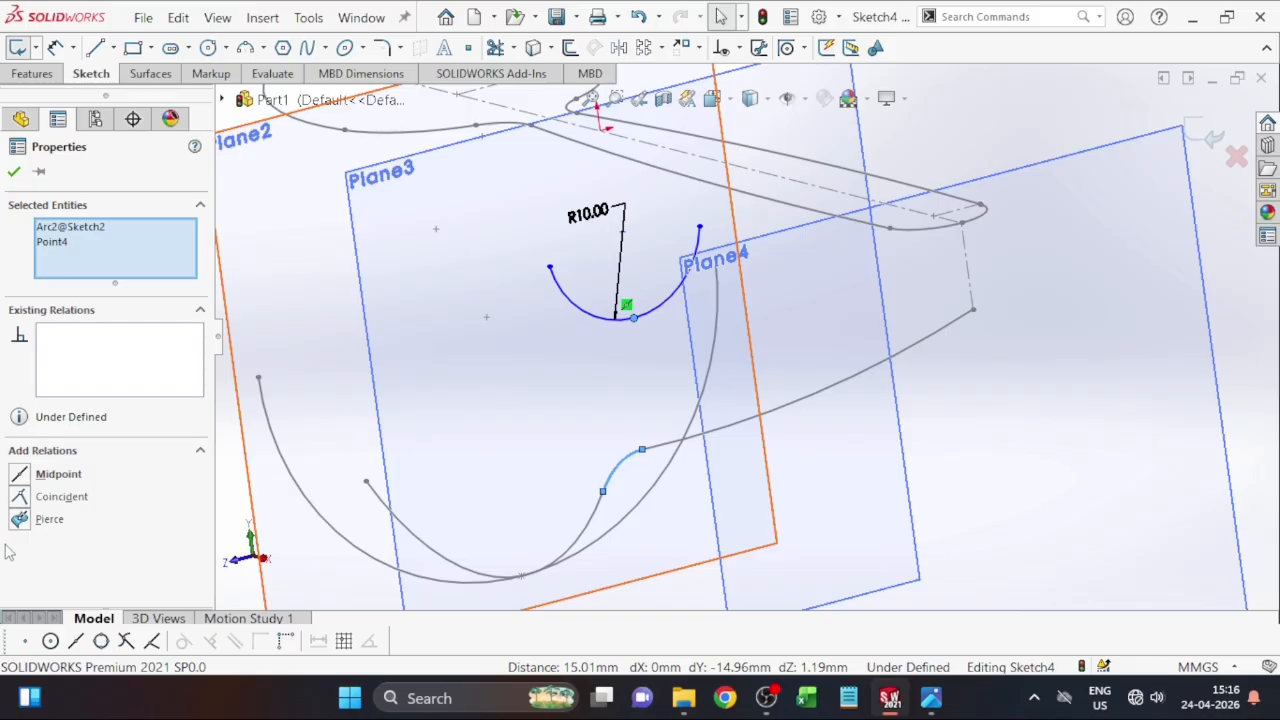
left_click(20, 520)
scroll(975, 562, "up", 3)
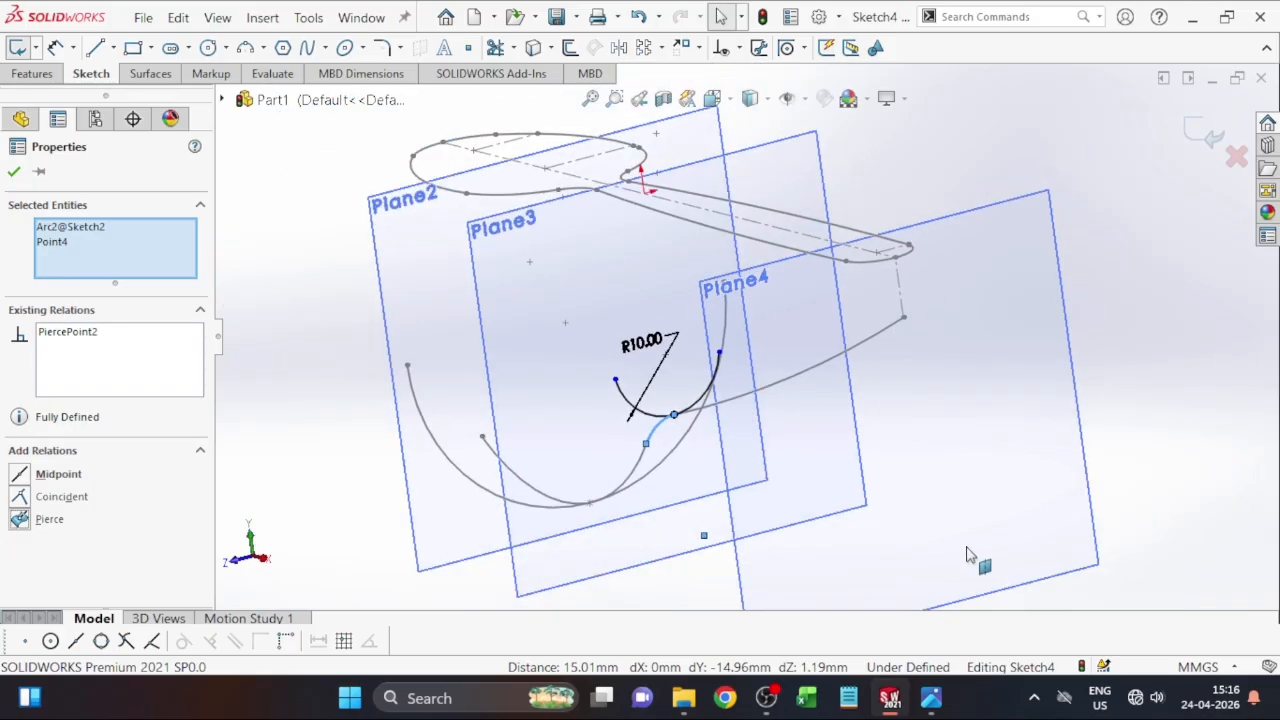
left_click(13, 172)
Step: Inspect the section arcs along the spoon profile and check the reference drawing for section C-C
key("f")
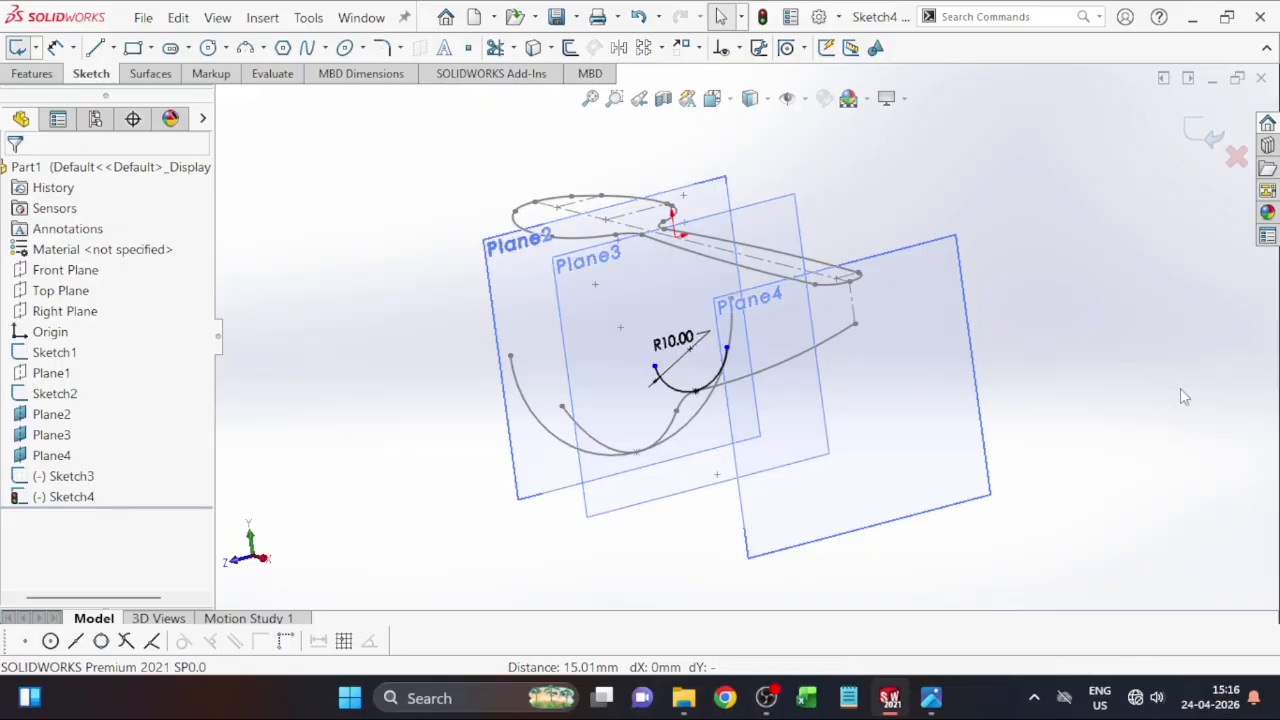
key("Right")
key("Right")
key("Right")
key("Right")
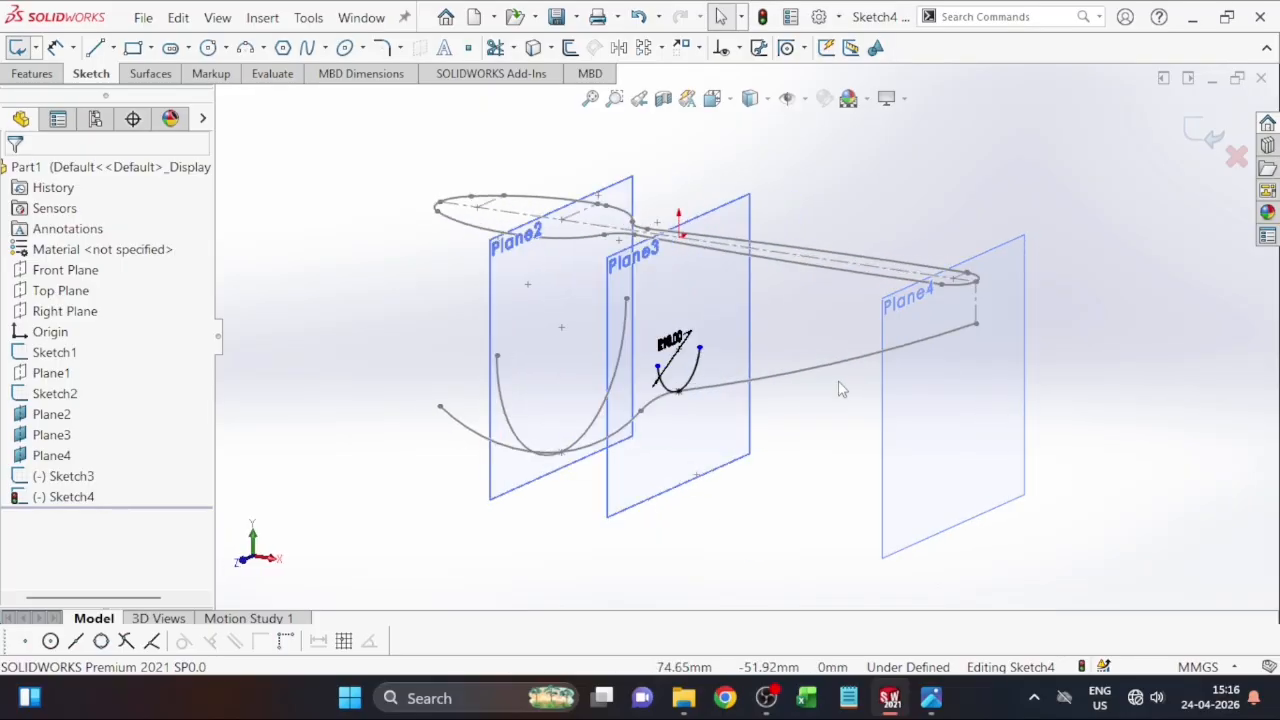
key("Left")
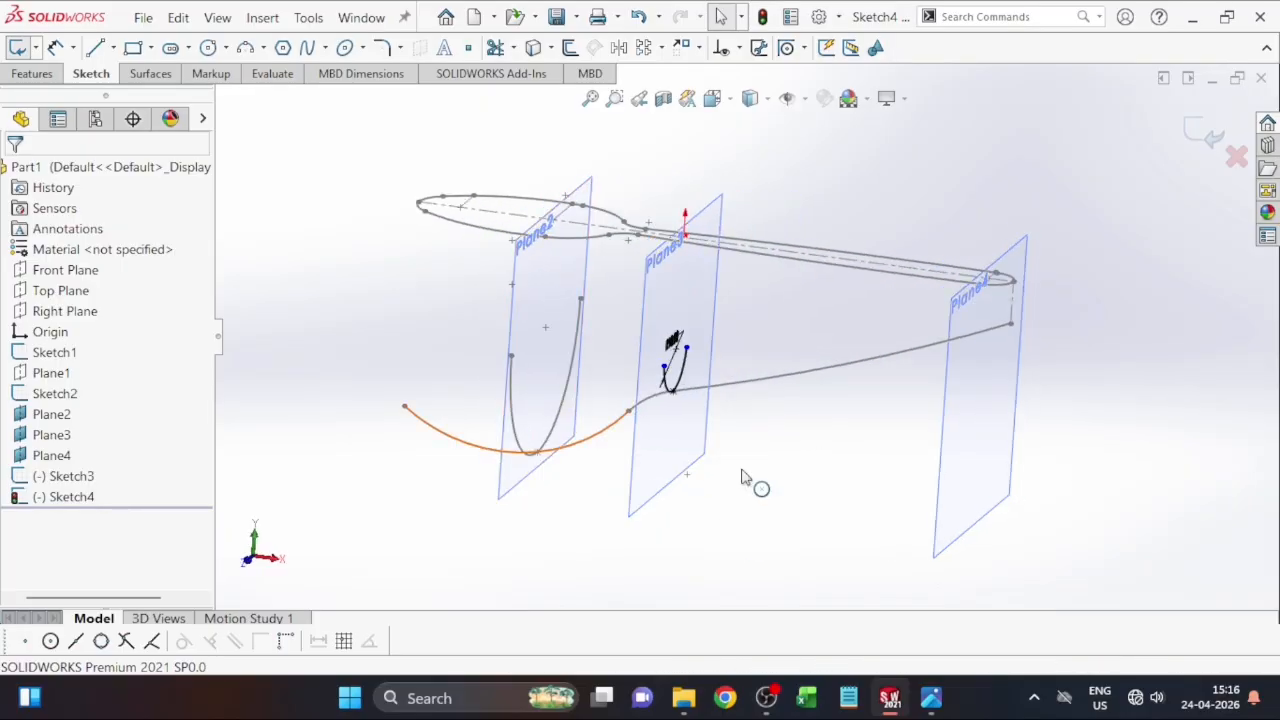
key("Right")
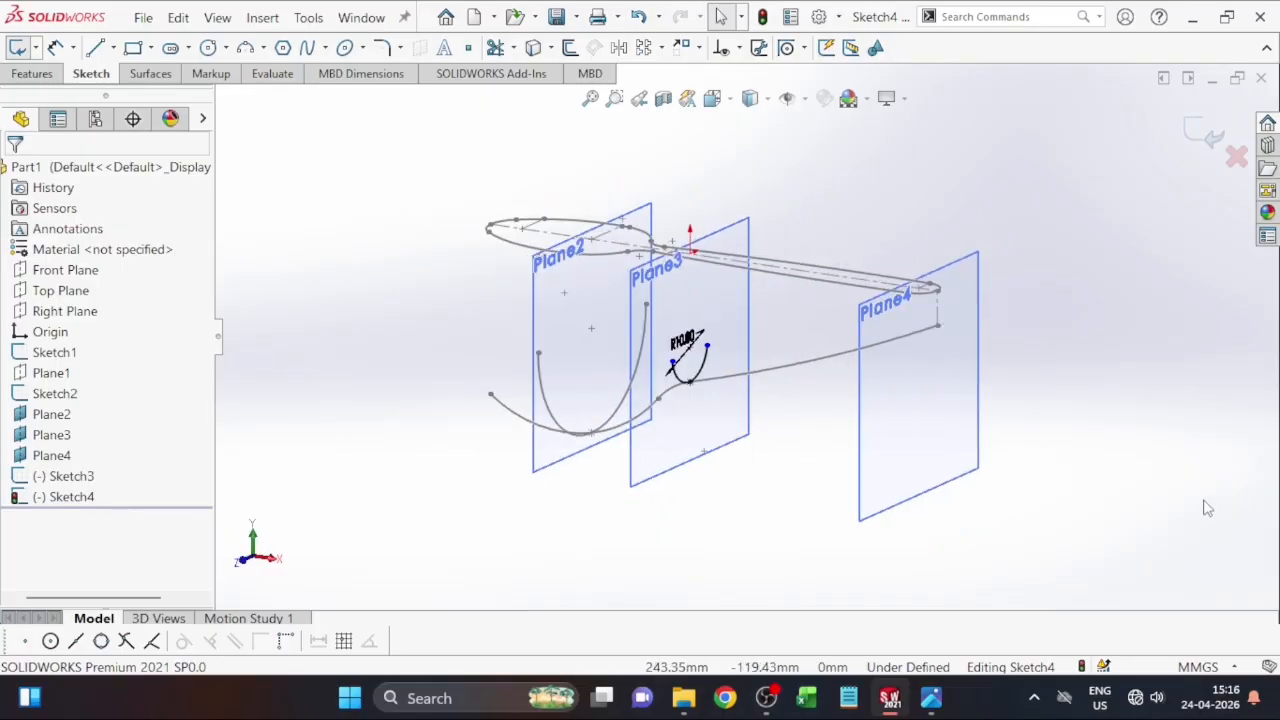
left_click(930, 700)
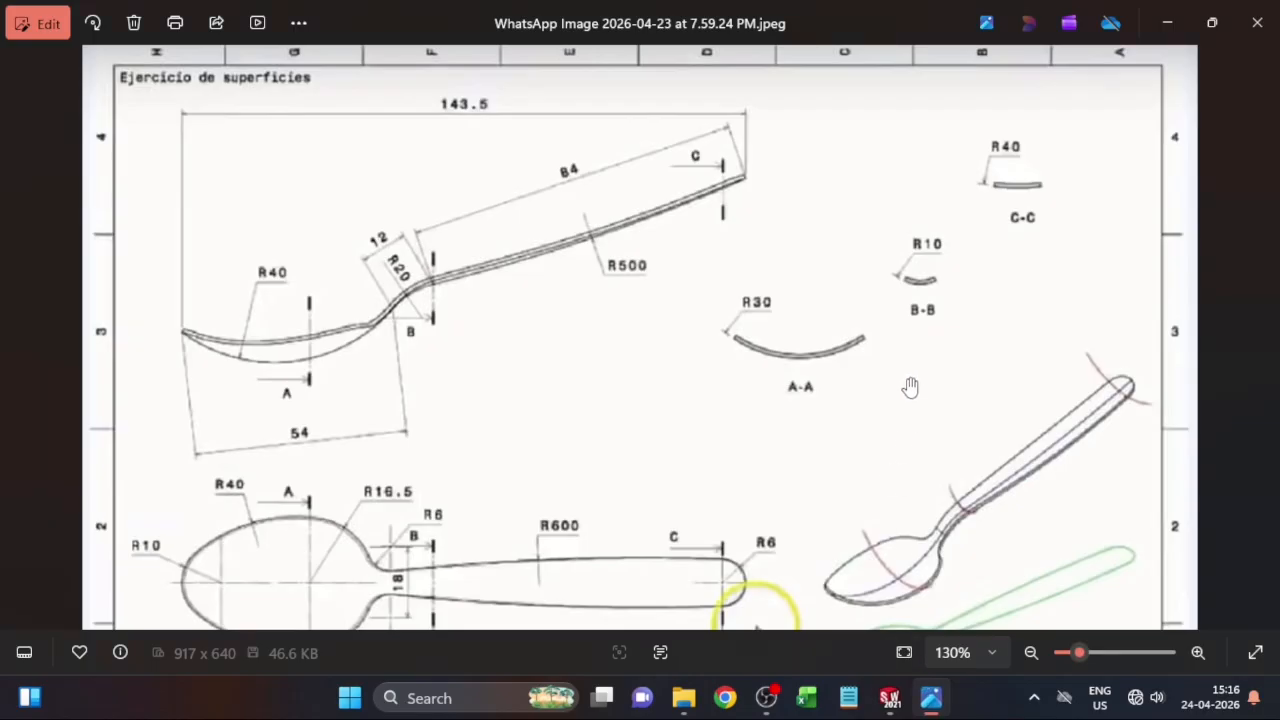
left_click(900, 704)
Step: Exit the section sketch on Plane3 and start a new sketch on Plane4
right_click(950, 488)
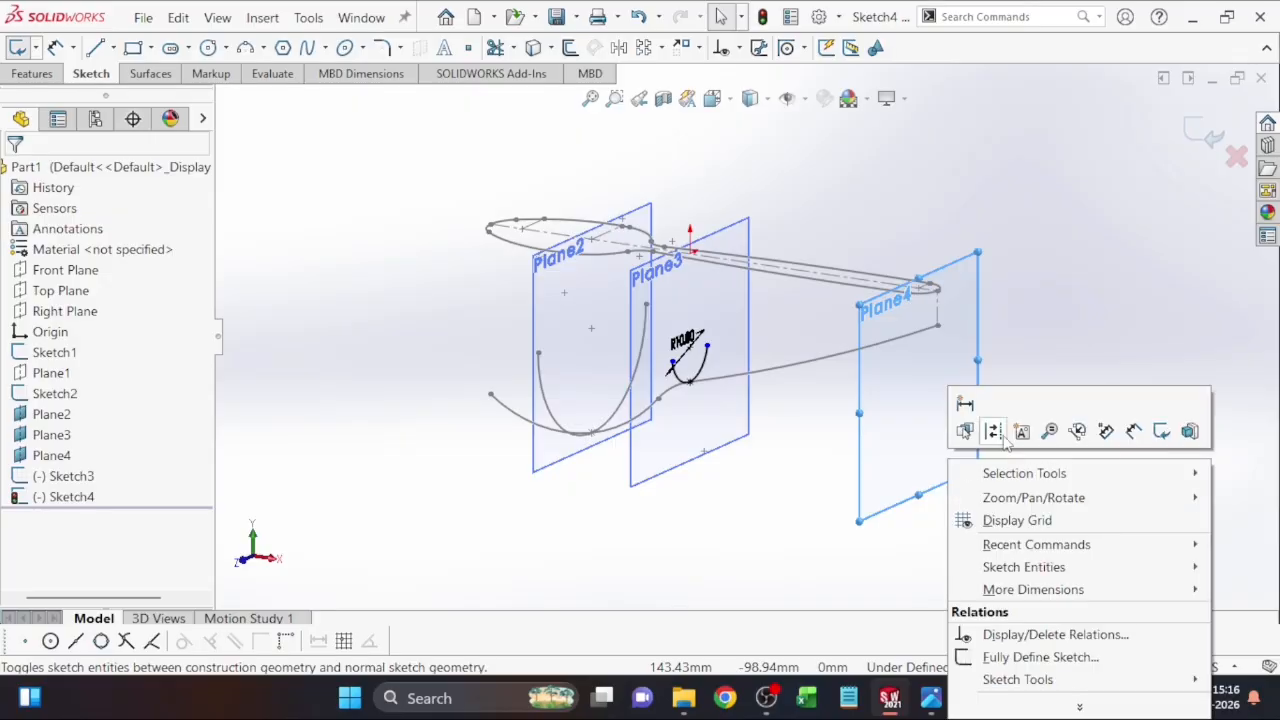
left_click(20, 47)
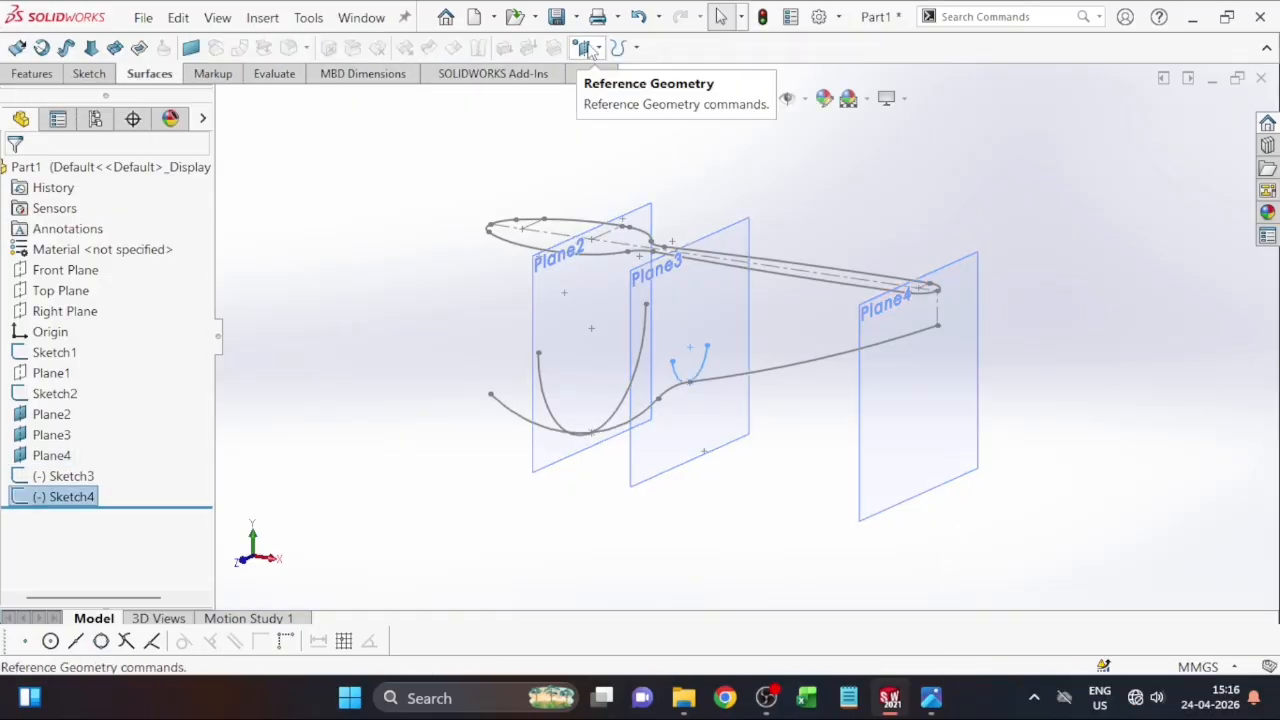
left_click(583, 47)
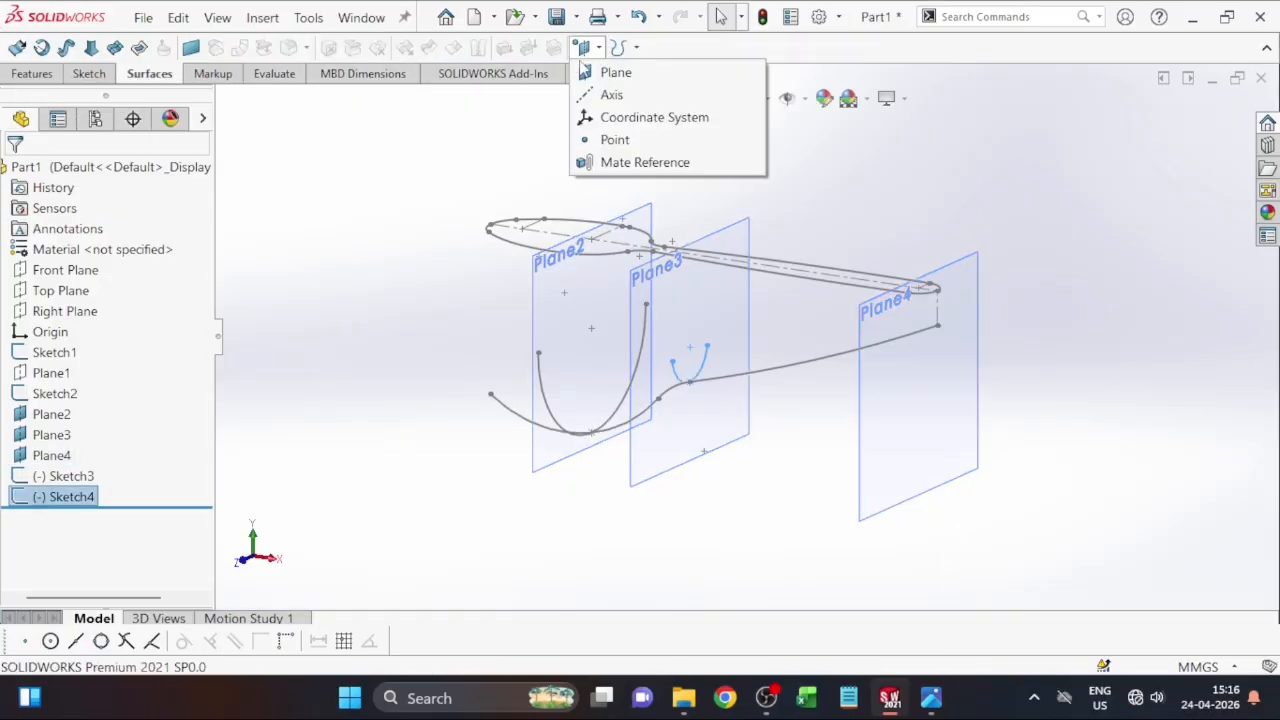
right_click(943, 423)
left_click(971, 390)
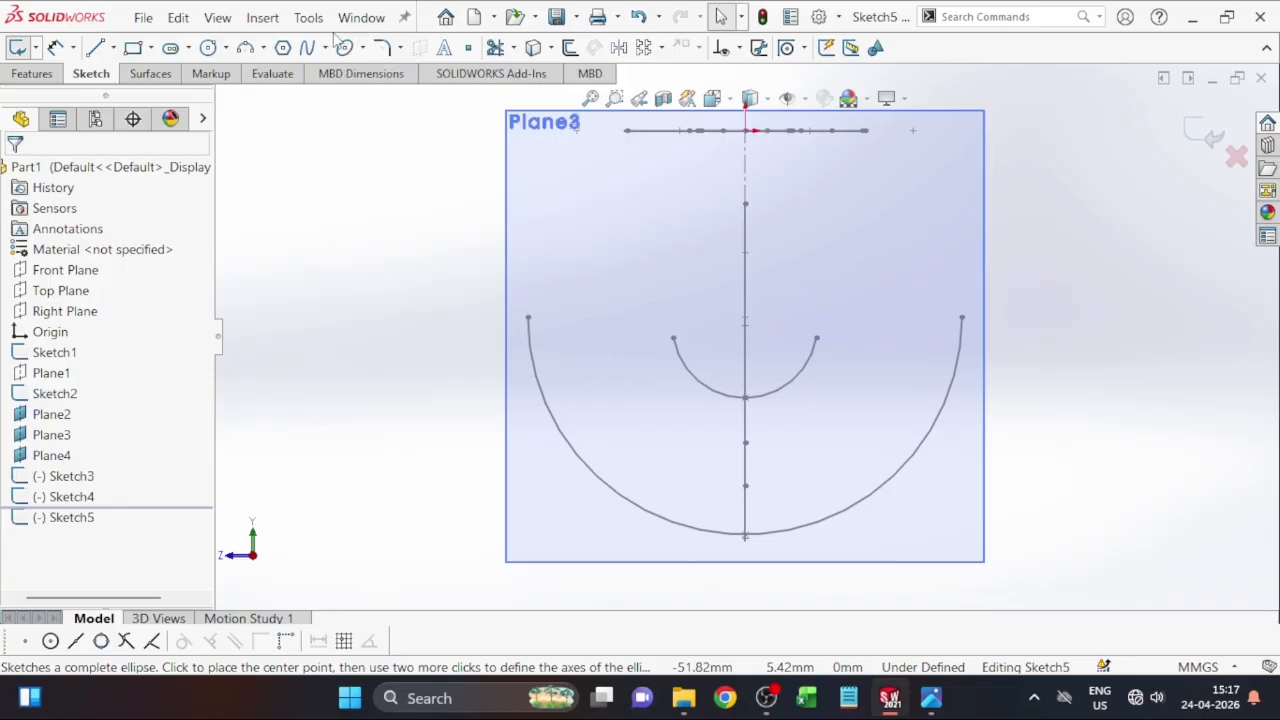
Step: Sketch an upward-opening three-point arc with a radius of about 13.7 mm across the vertical centreline on Plane4
left_click(245, 47)
left_click(646, 239)
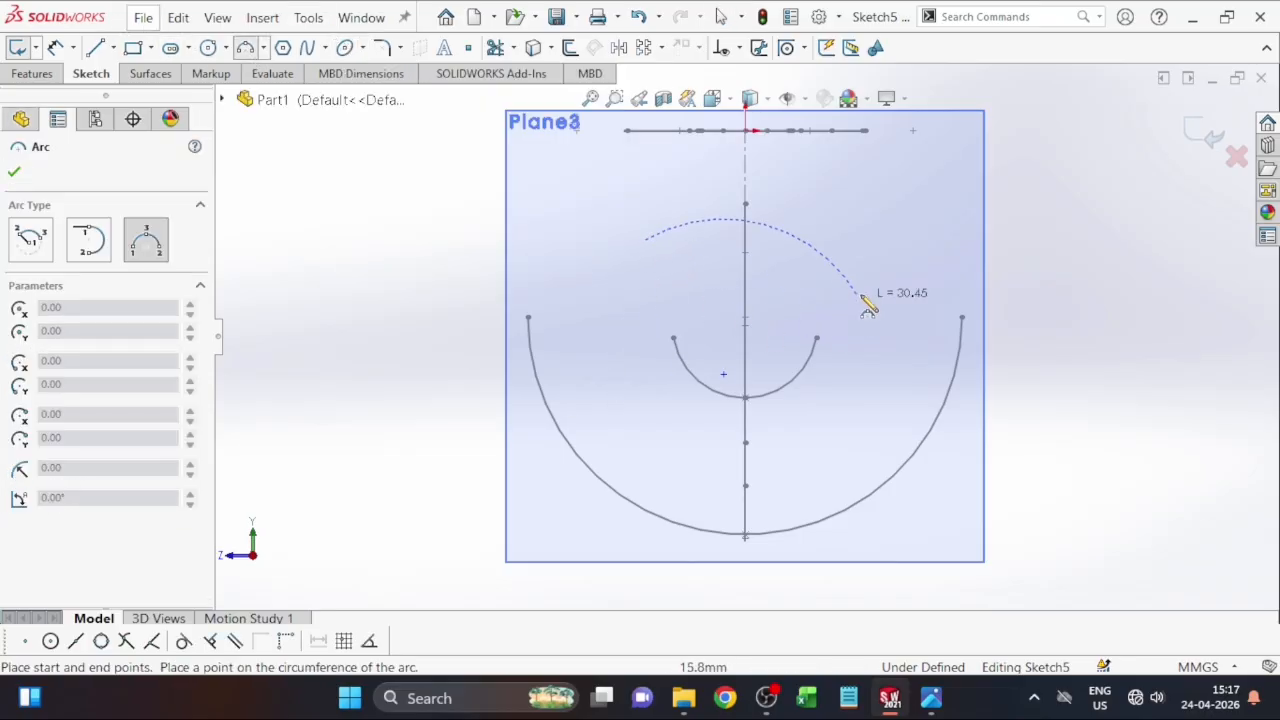
left_click(839, 240)
left_click(814, 306)
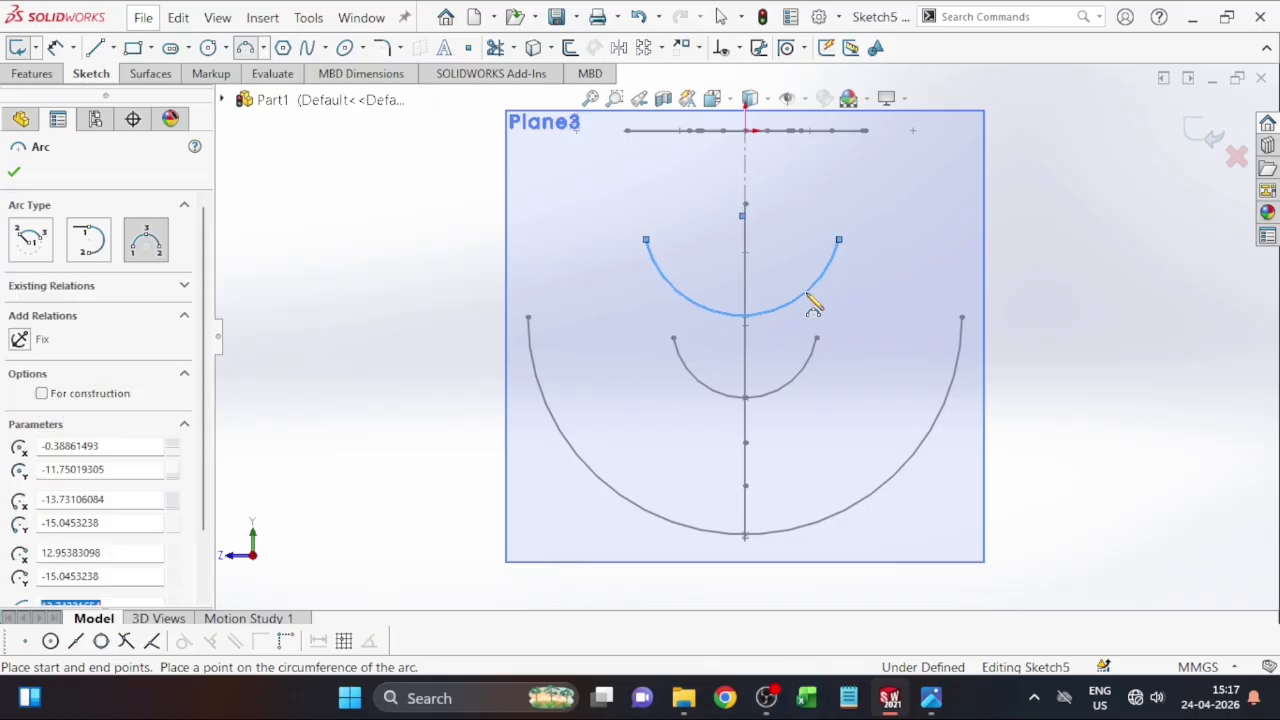
key("Escape")
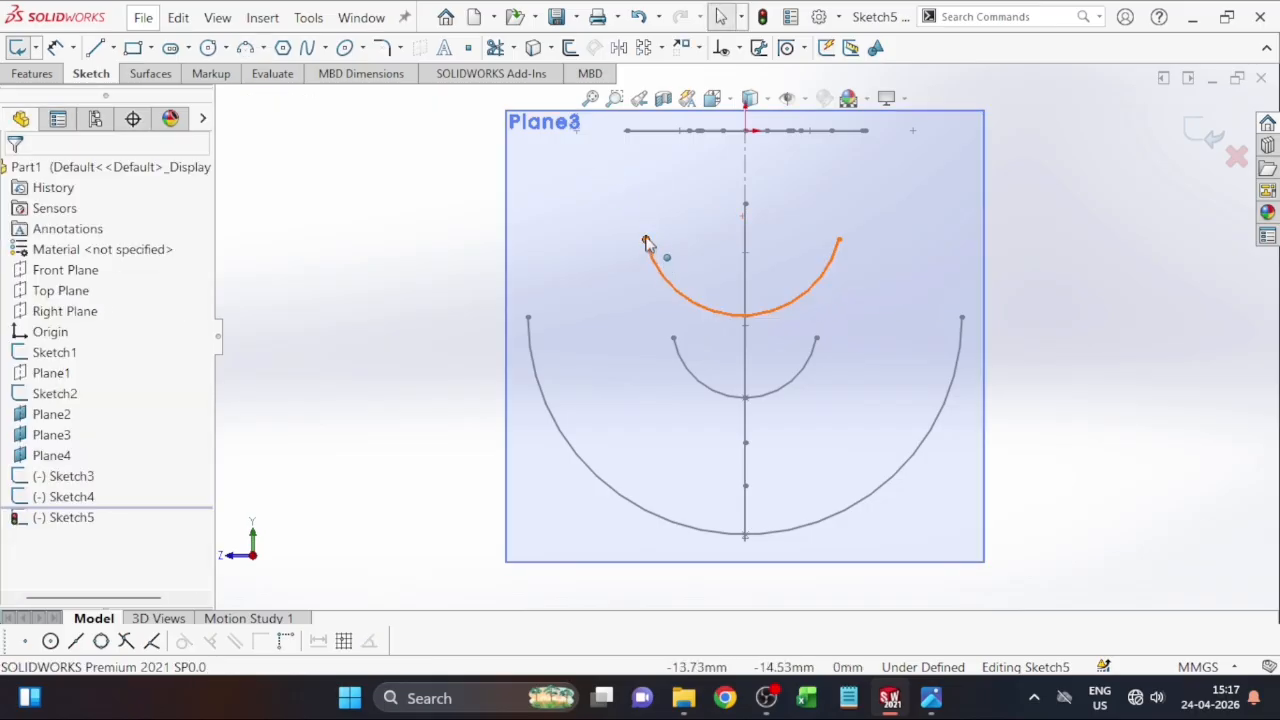
Step: Add a horizontal relation between the two endpoints of the section arc on Plane4
left_click(646, 241)
left_click(839, 240, "ctrl")
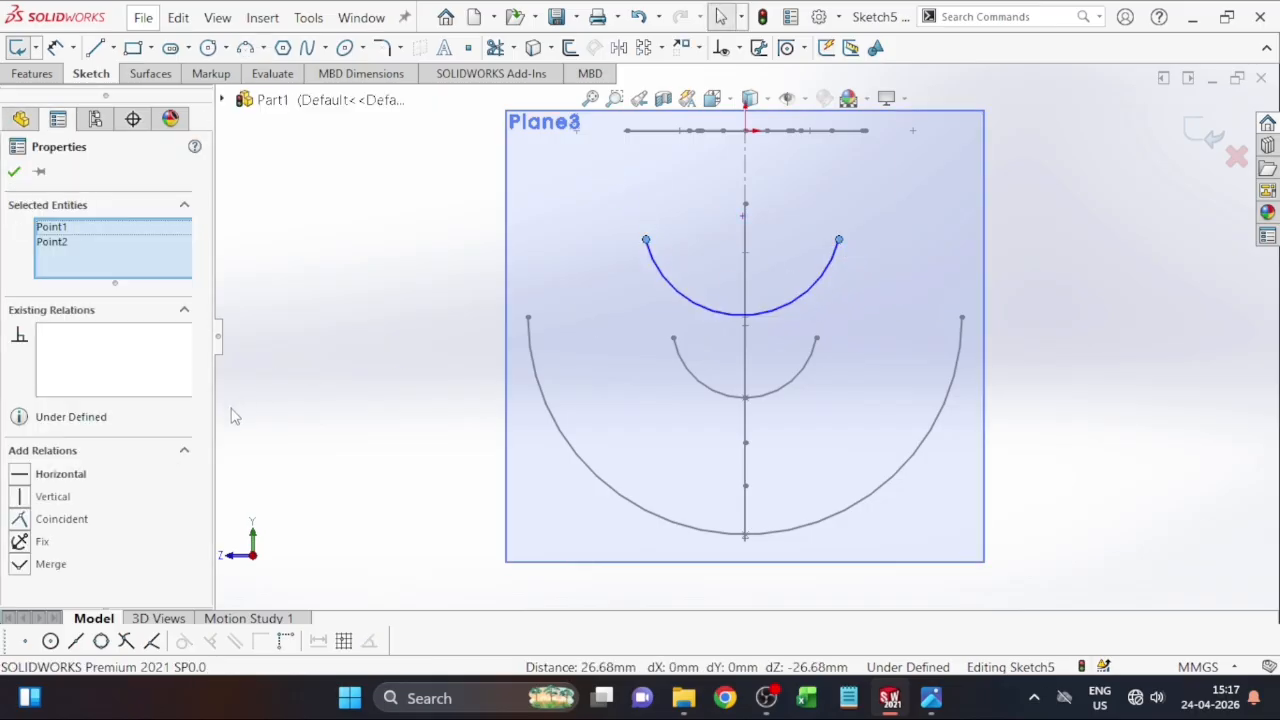
left_click(33, 475)
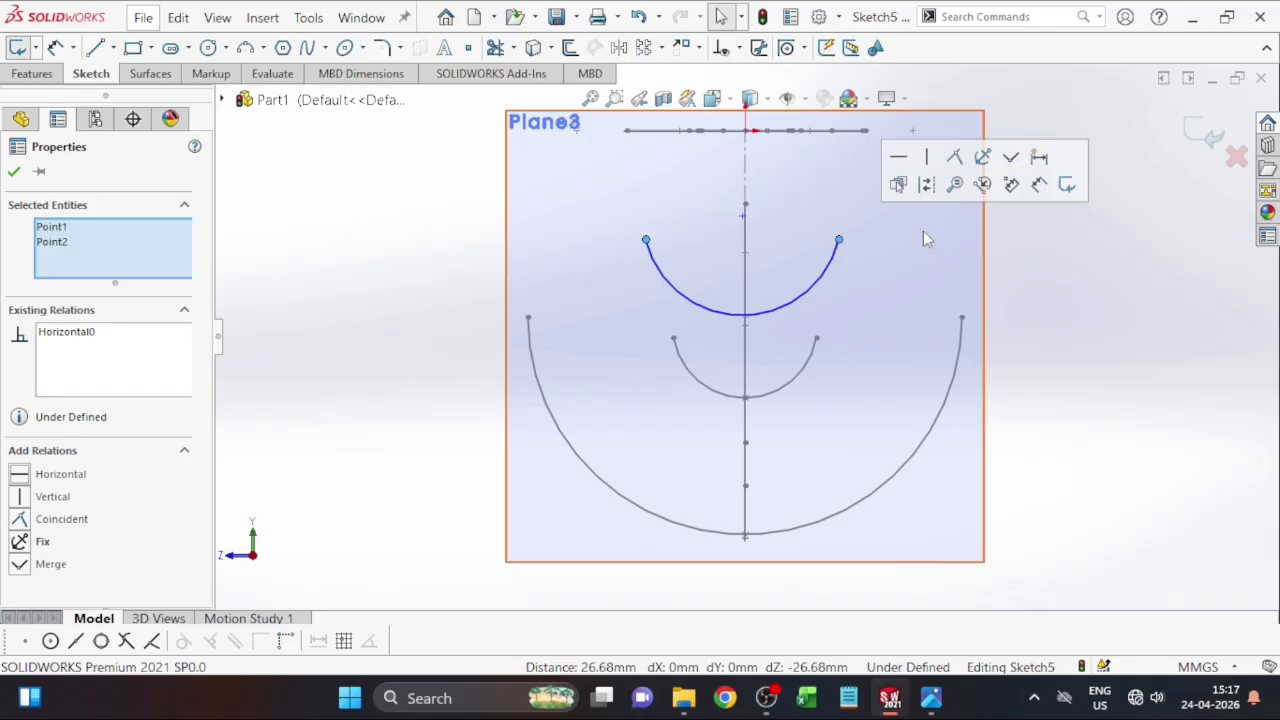
scroll(745, 336, "up", 2)
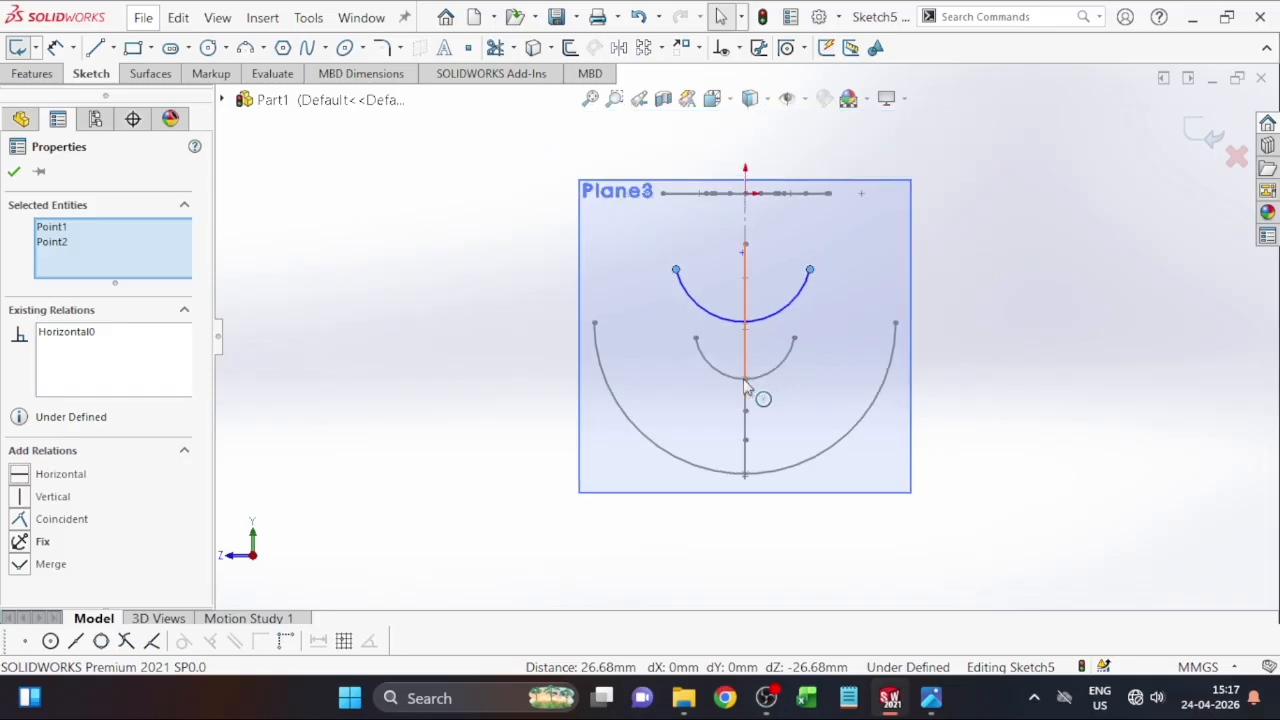
left_click(14, 172)
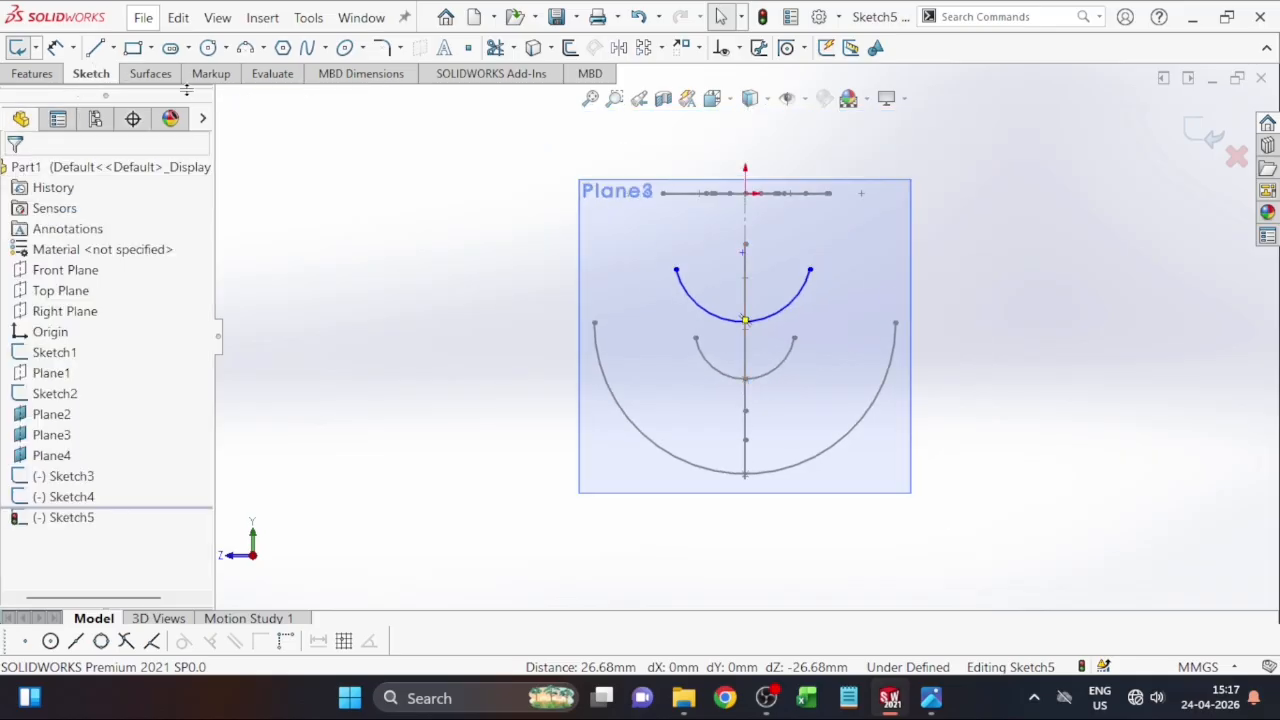
Step: Dimension the Plane4 section arc with a radius of 40 mm, as given for section C-C in the reference drawing
left_click(60, 48)
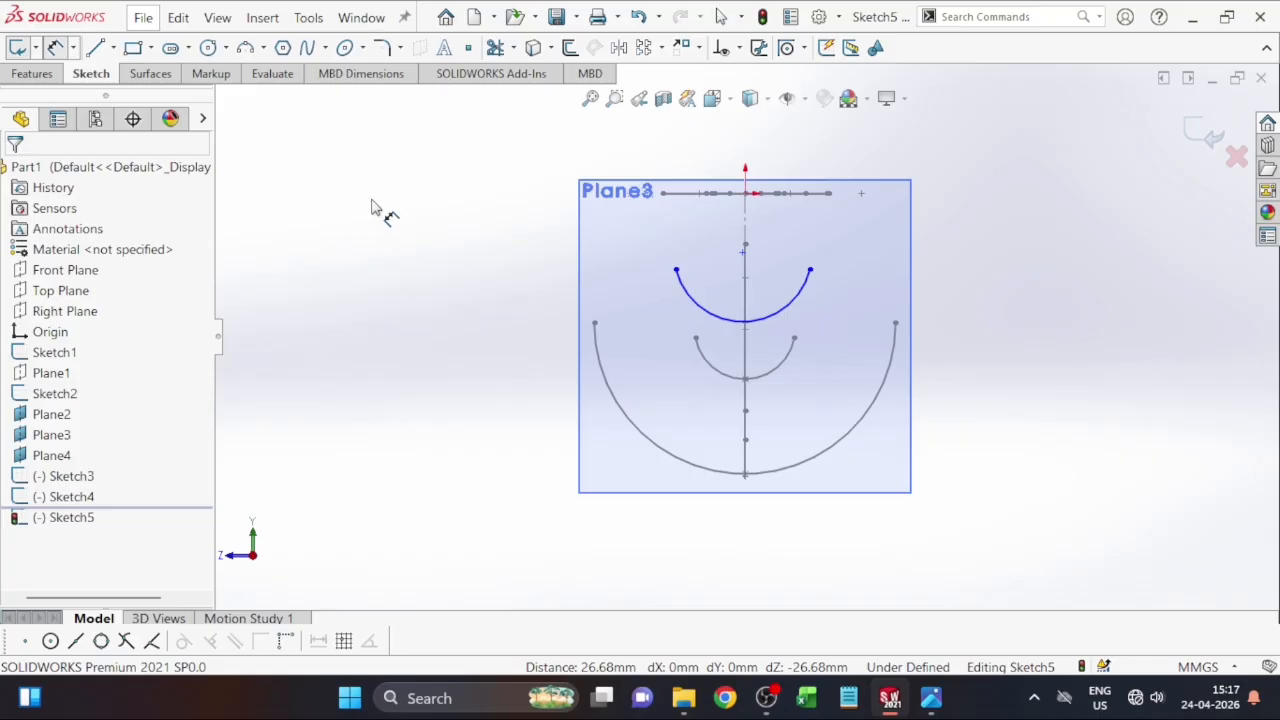
left_click(777, 312)
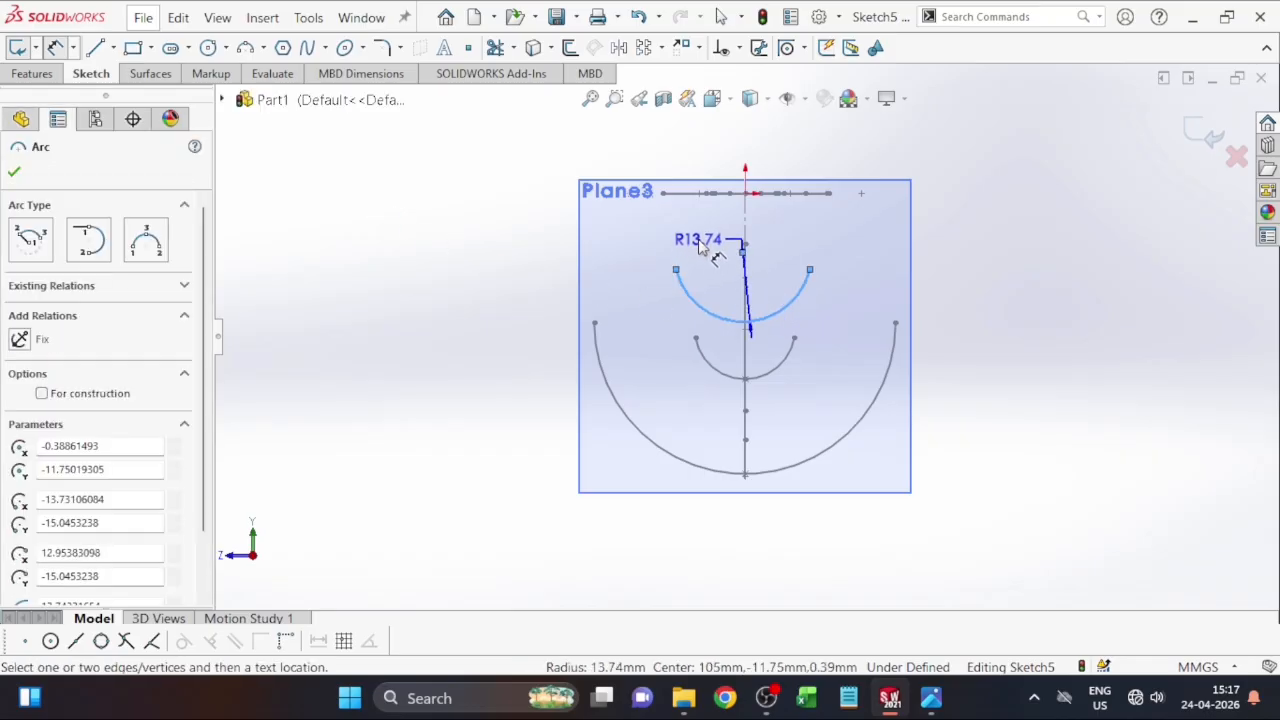
left_click(703, 248)
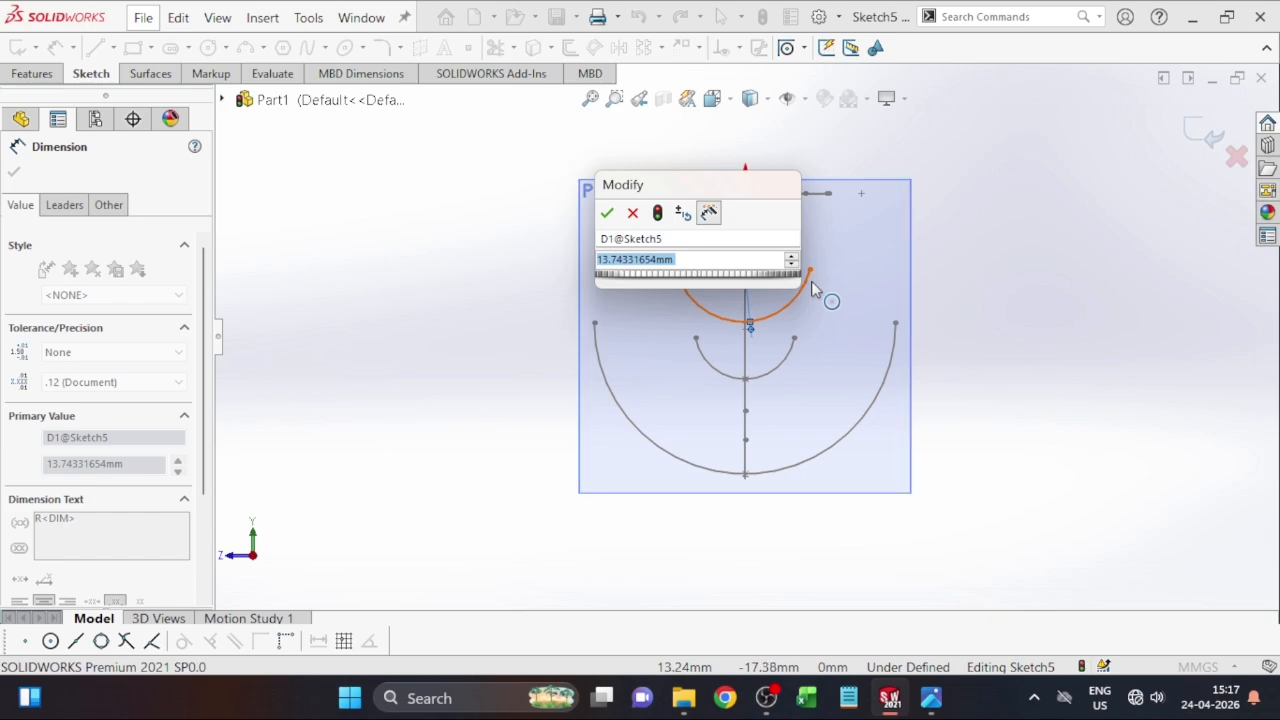
left_click(931, 698)
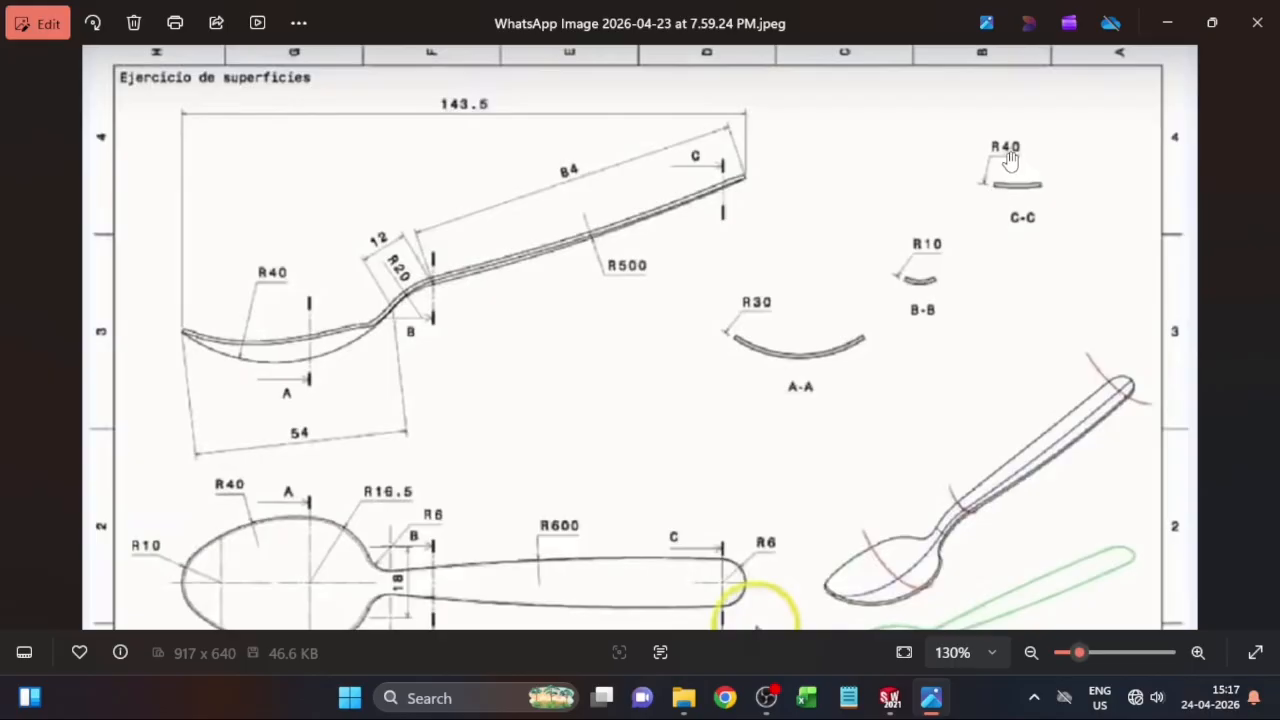
left_click(895, 700)
type("40")
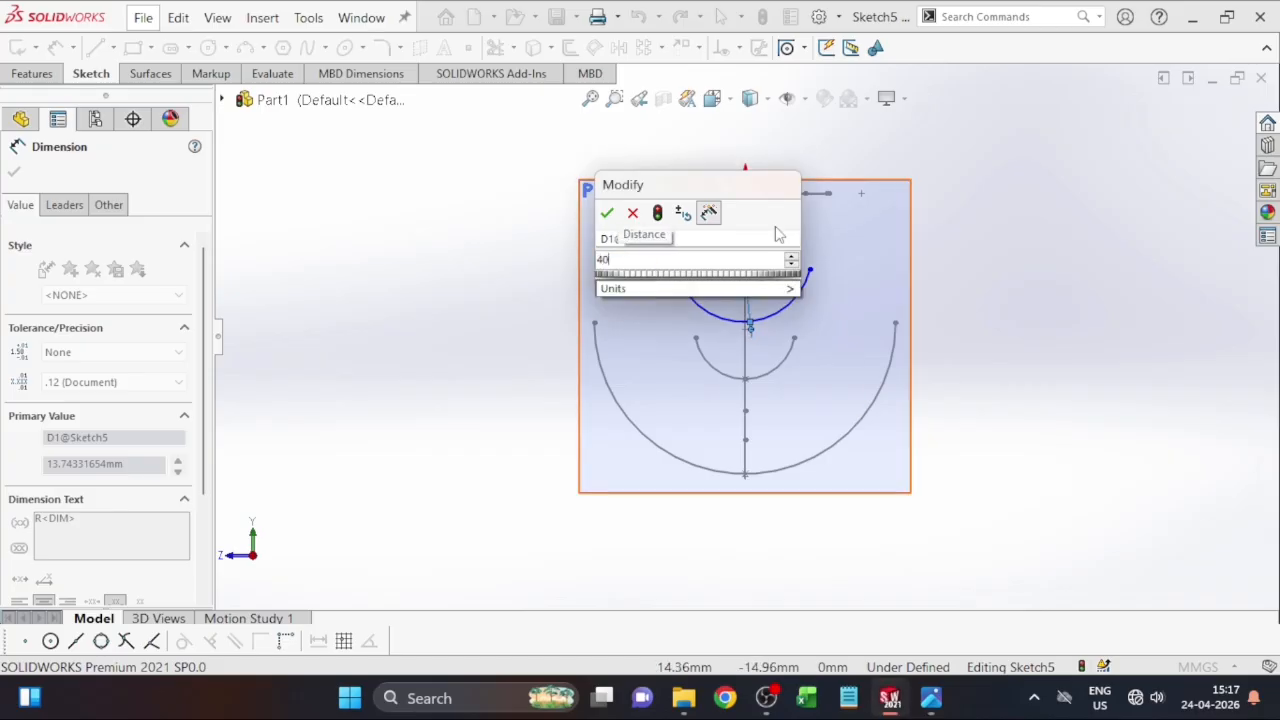
key("Return")
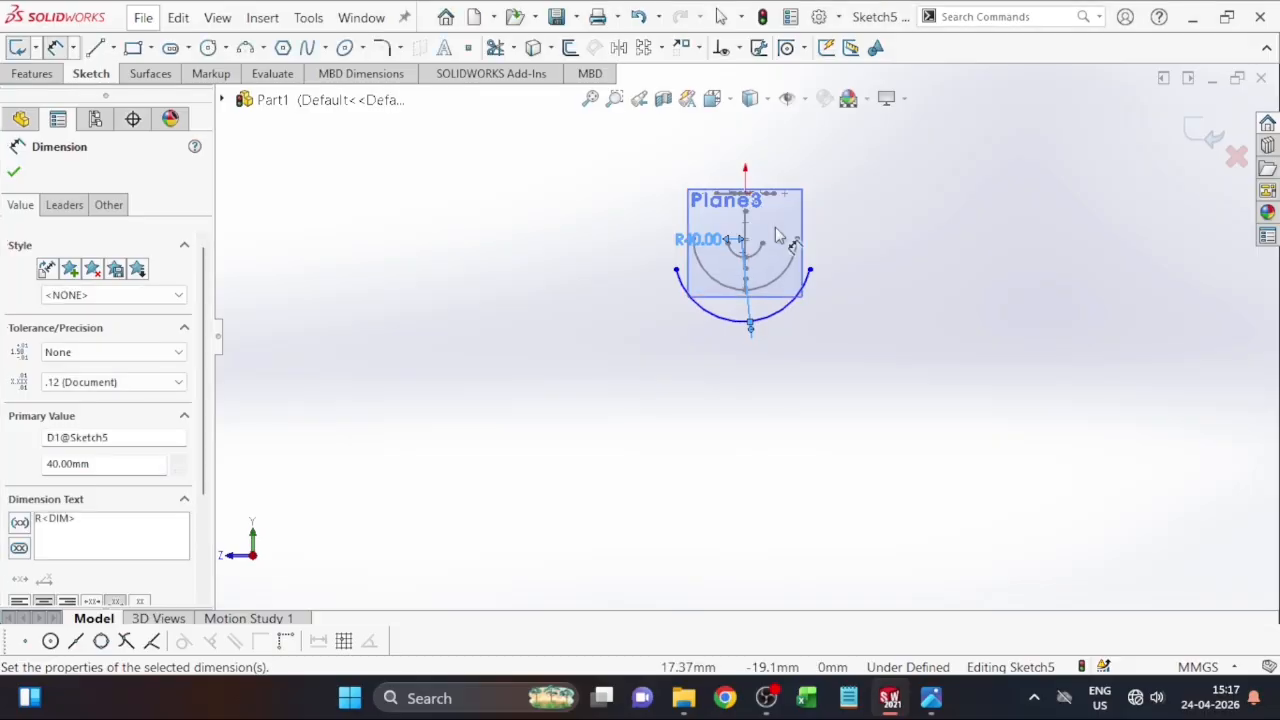
key("Escape")
scroll(758, 320, "up", 2)
scroll(755, 272, "down", 2)
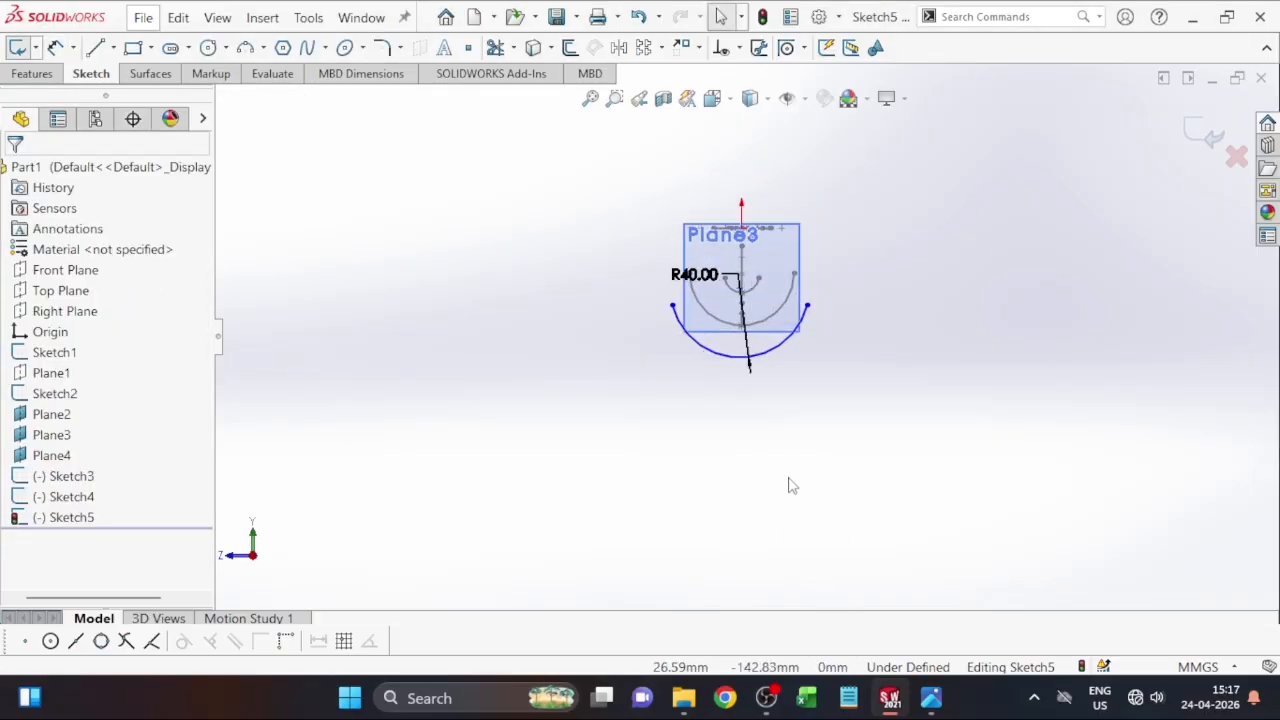
Step: Place a sketch point at the midpoint of the R40 section arc
left_click(211, 73)
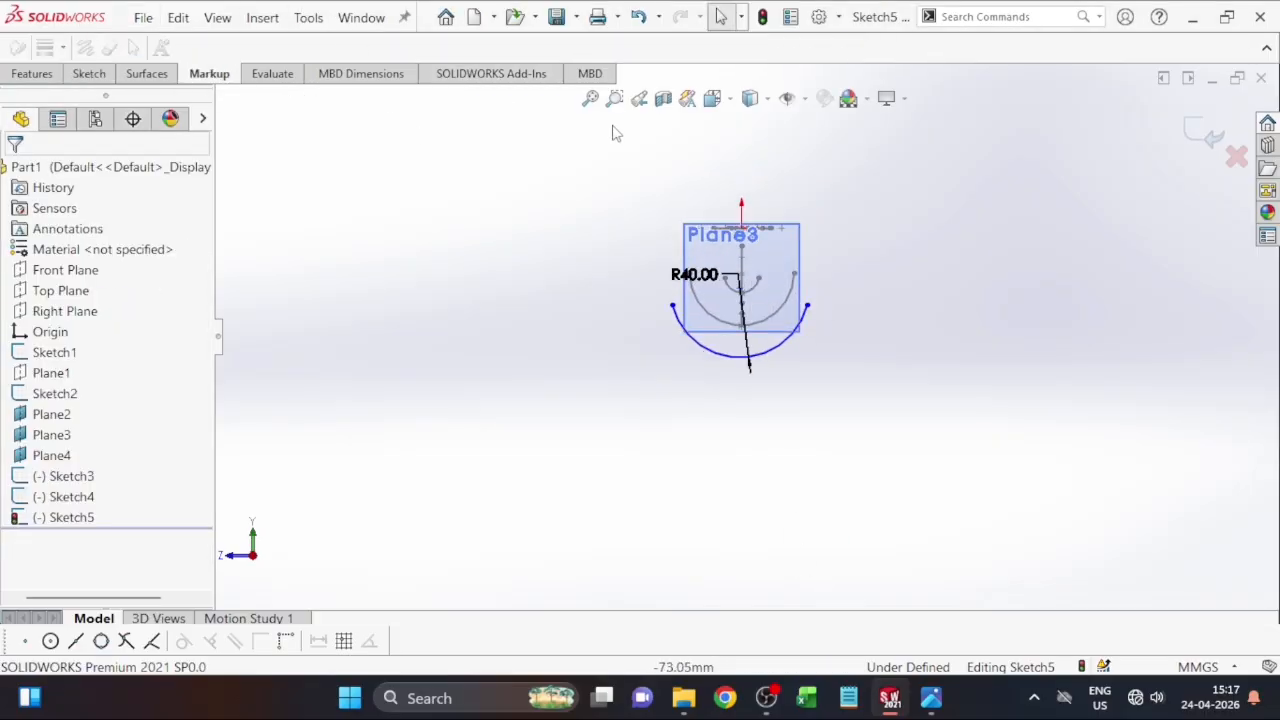
left_click(150, 76)
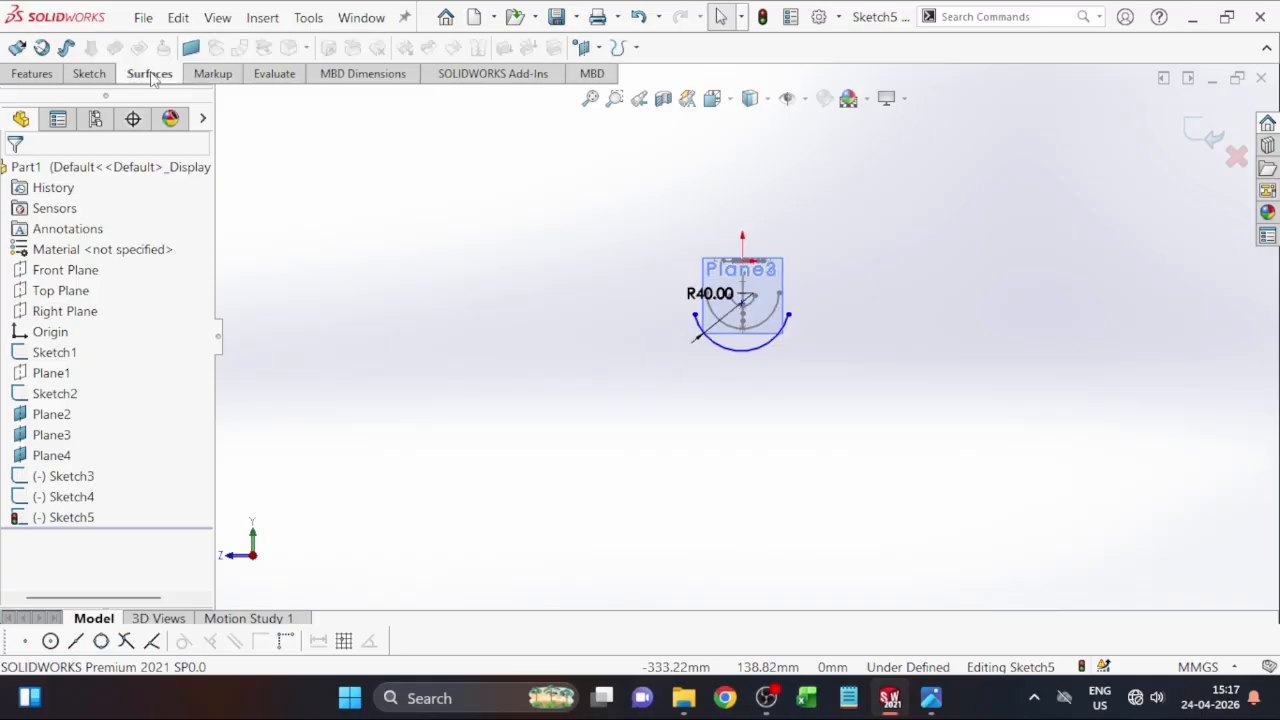
left_click(88, 78)
left_click(88, 78)
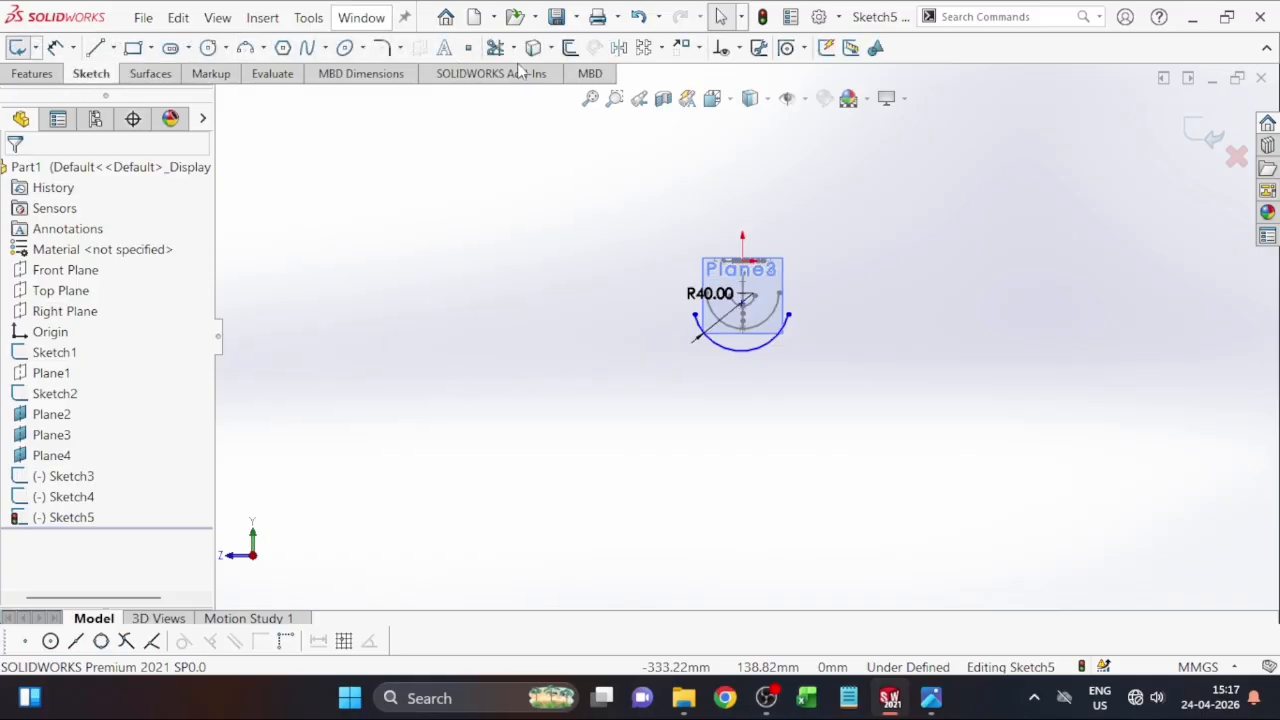
left_click(469, 48)
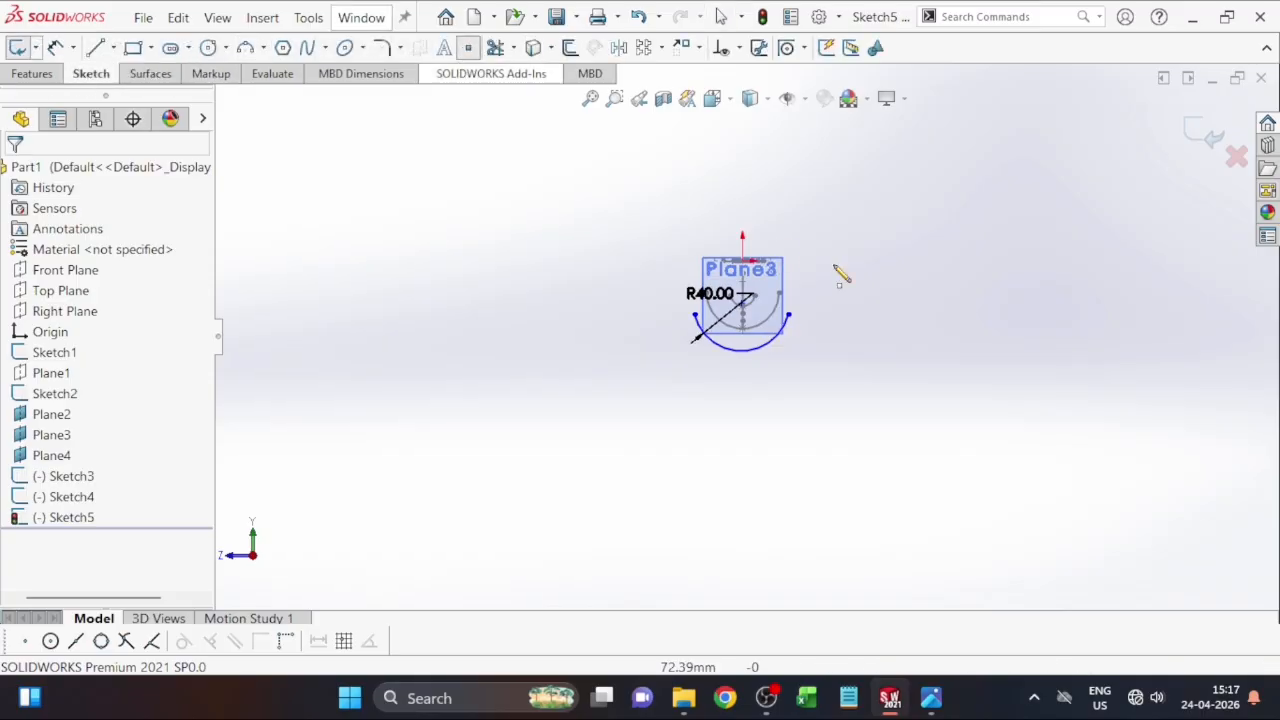
scroll(880, 300, "down", 5)
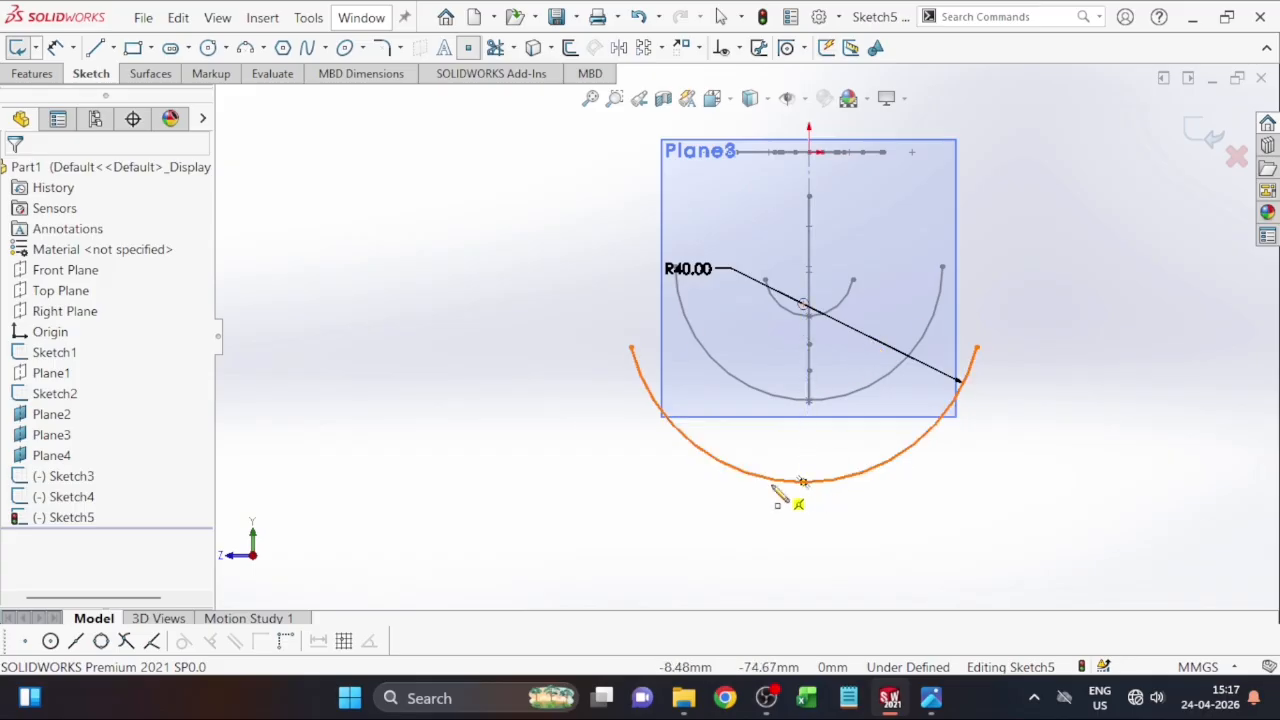
left_click(803, 482)
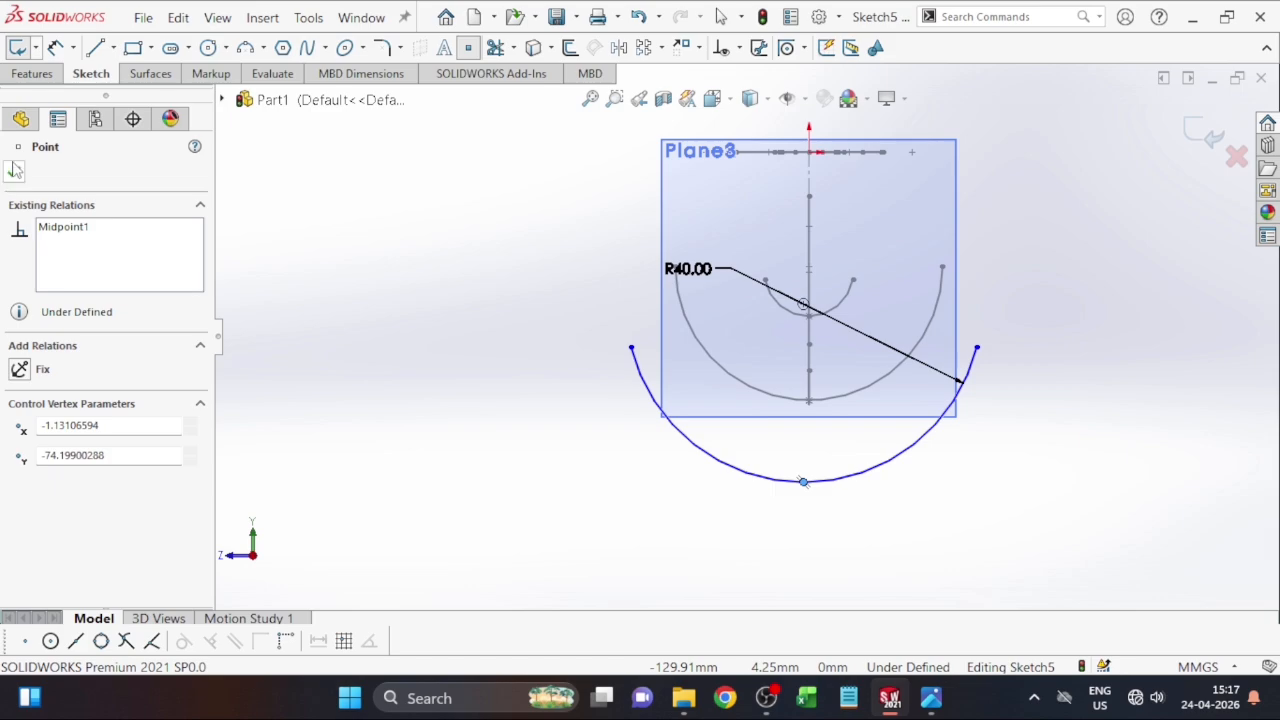
left_click(15, 171)
key("z")
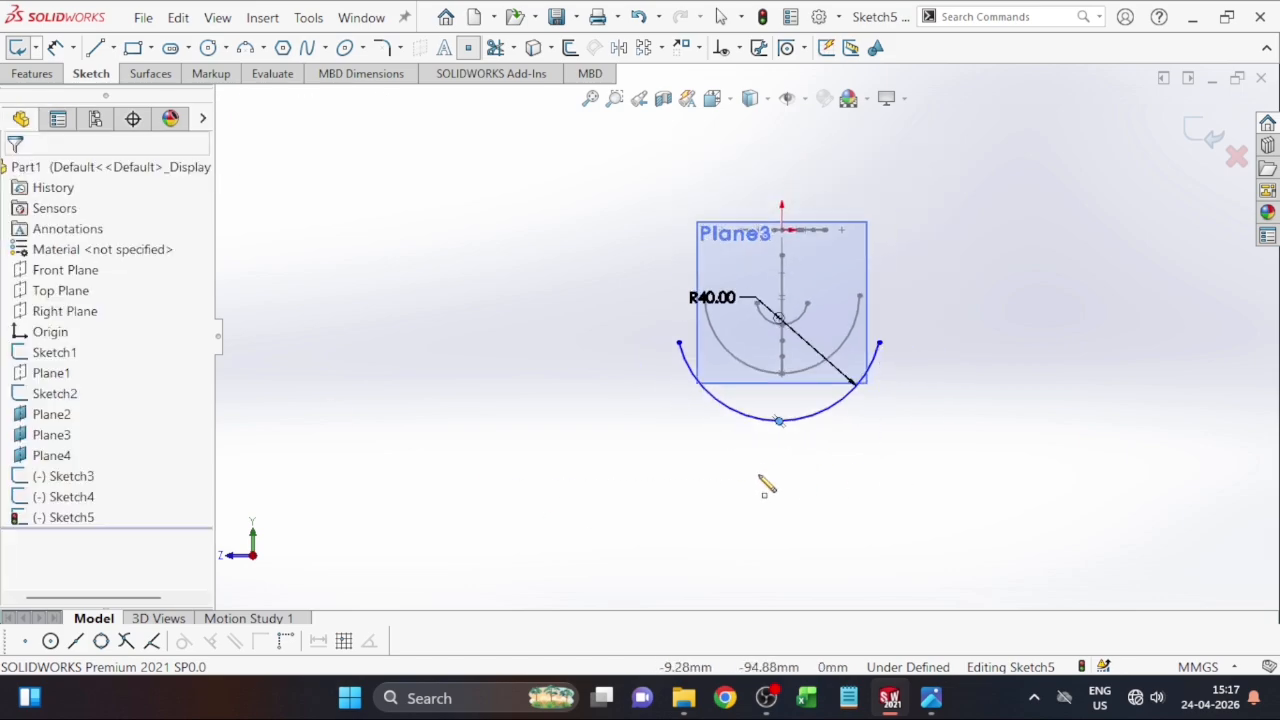
key("Escape")
Step: Add a pierce relation between the R40 arc's midpoint and the long handle arc of the side profile in Sketch2
key("ctrl+7")
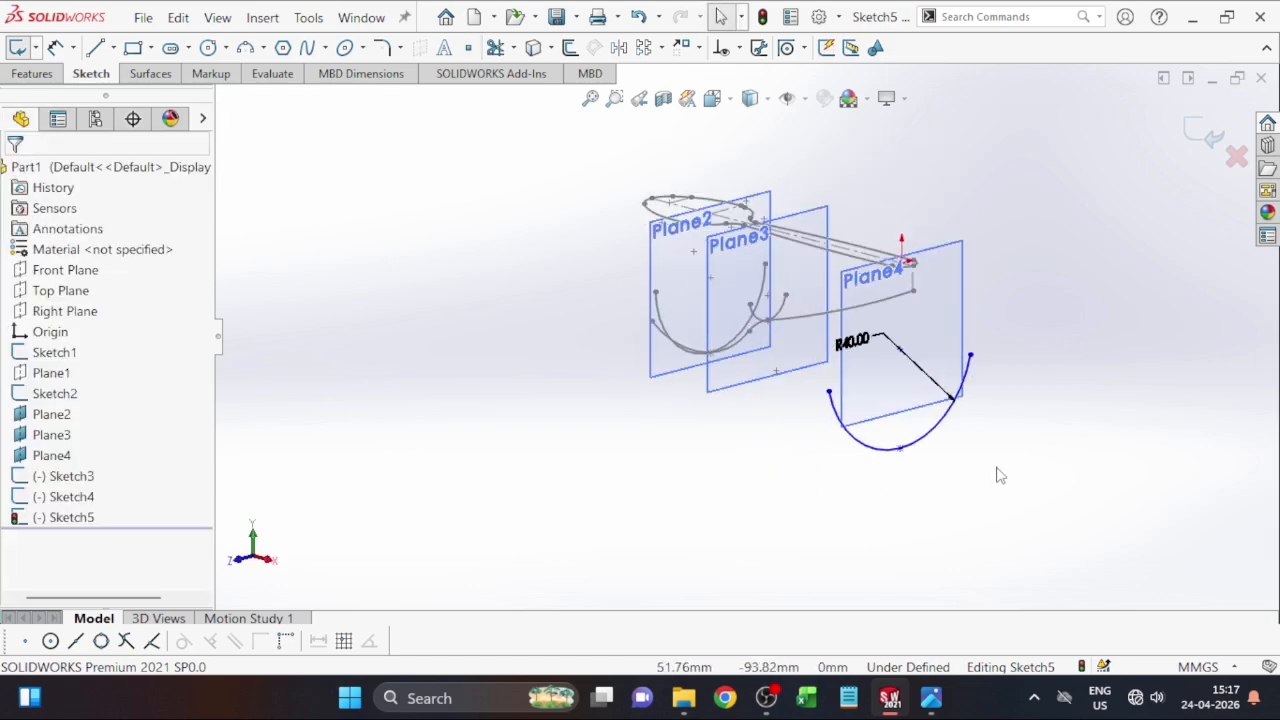
key("Right")
scroll(975, 445, "down", 1)
scroll(975, 445, "up", 2)
scroll(946, 267, "down", 2)
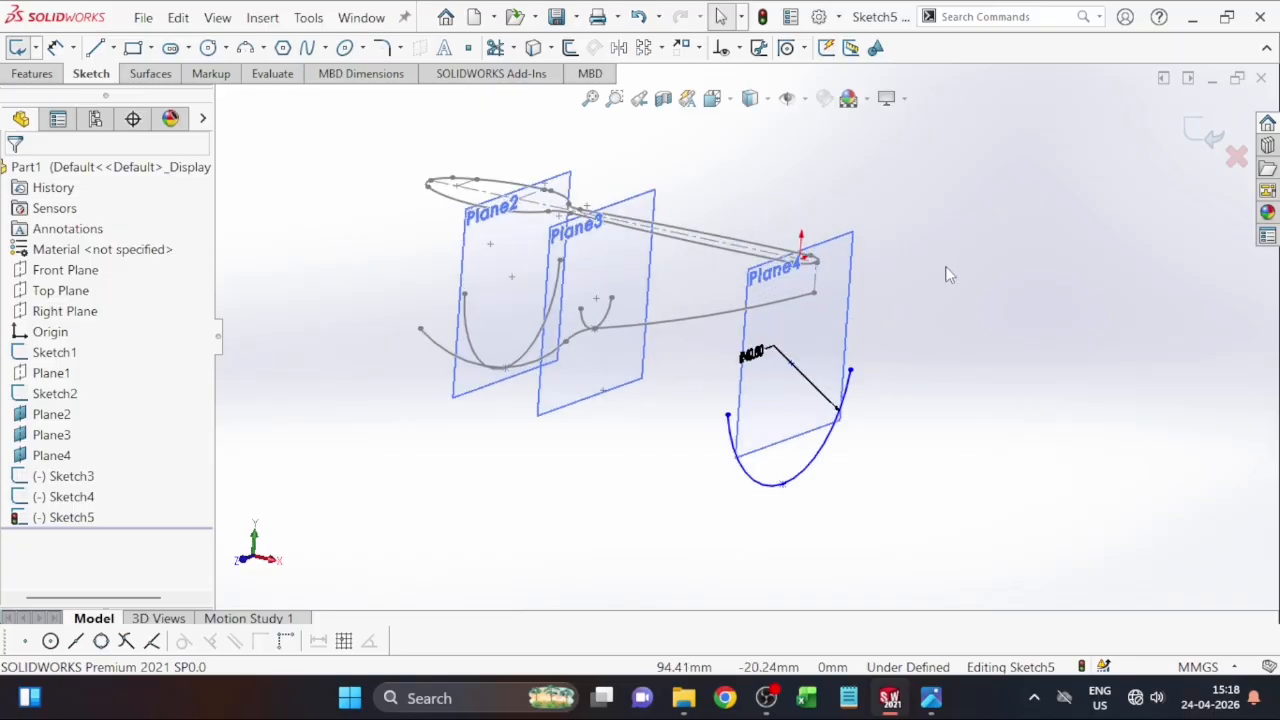
left_click(783, 486)
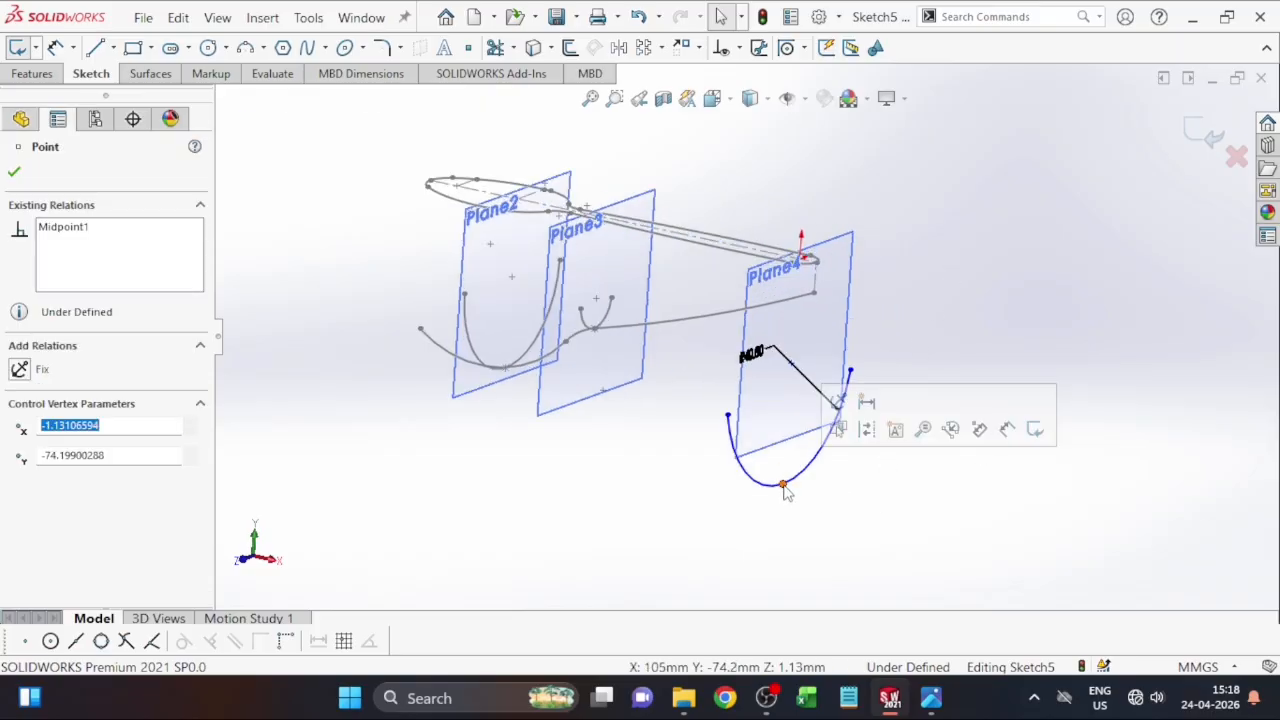
left_click(793, 300, "ctrl")
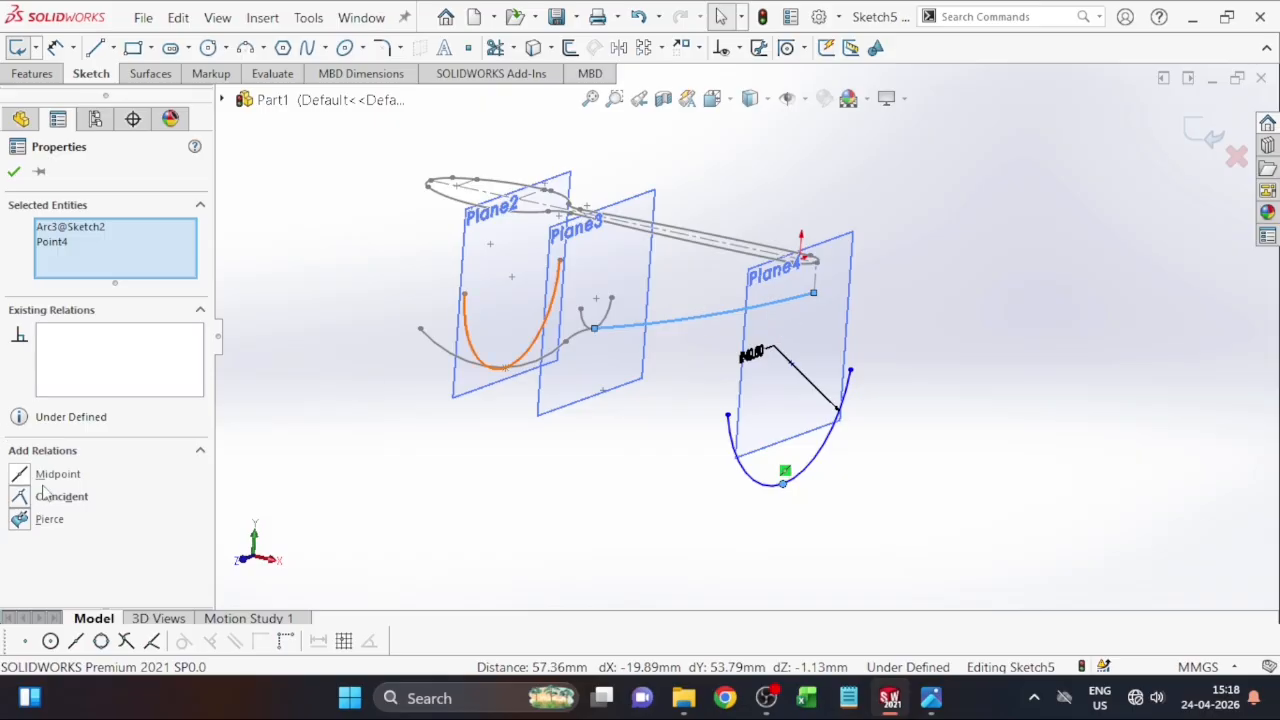
left_click(44, 519)
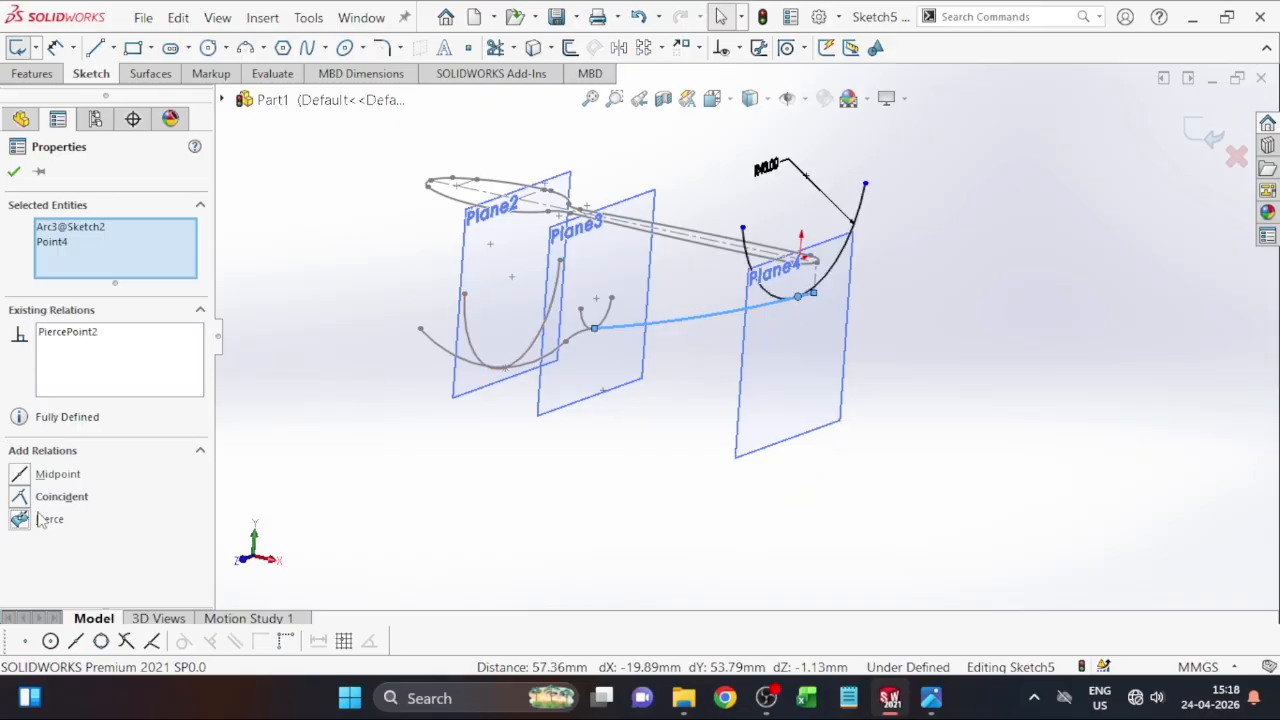
left_click(14, 172)
Step: Inspect the section arcs from the side and compare them with the spoon views in the reference drawing
middle_click_drag(865, 578, 910, 440)
left_click(931, 697)
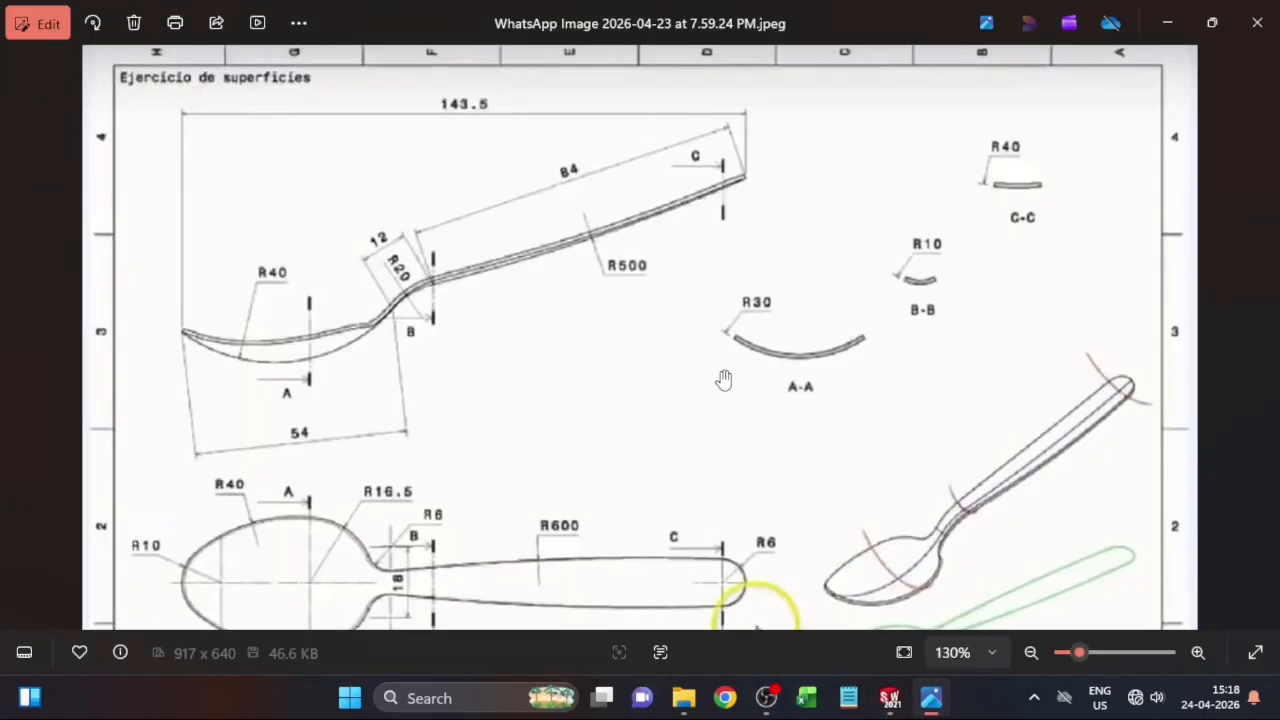
scroll(736, 372, "down", 3)
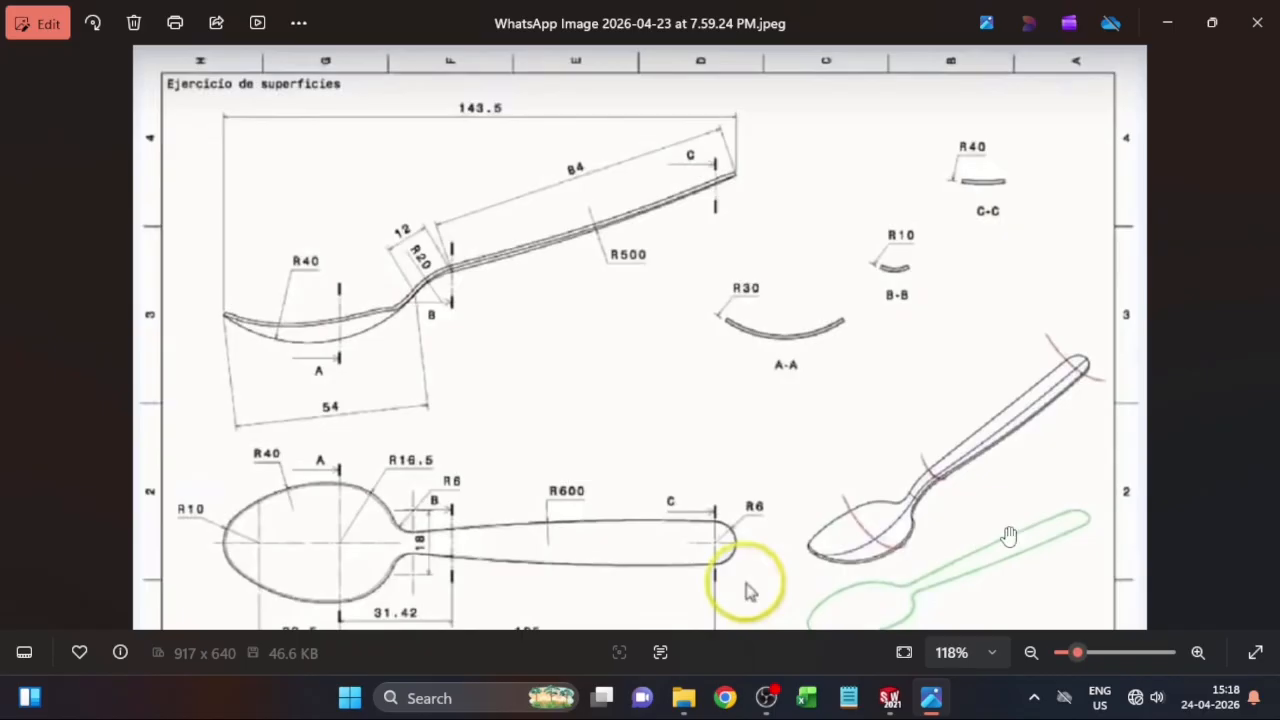
scroll(1009, 537, "down", 2)
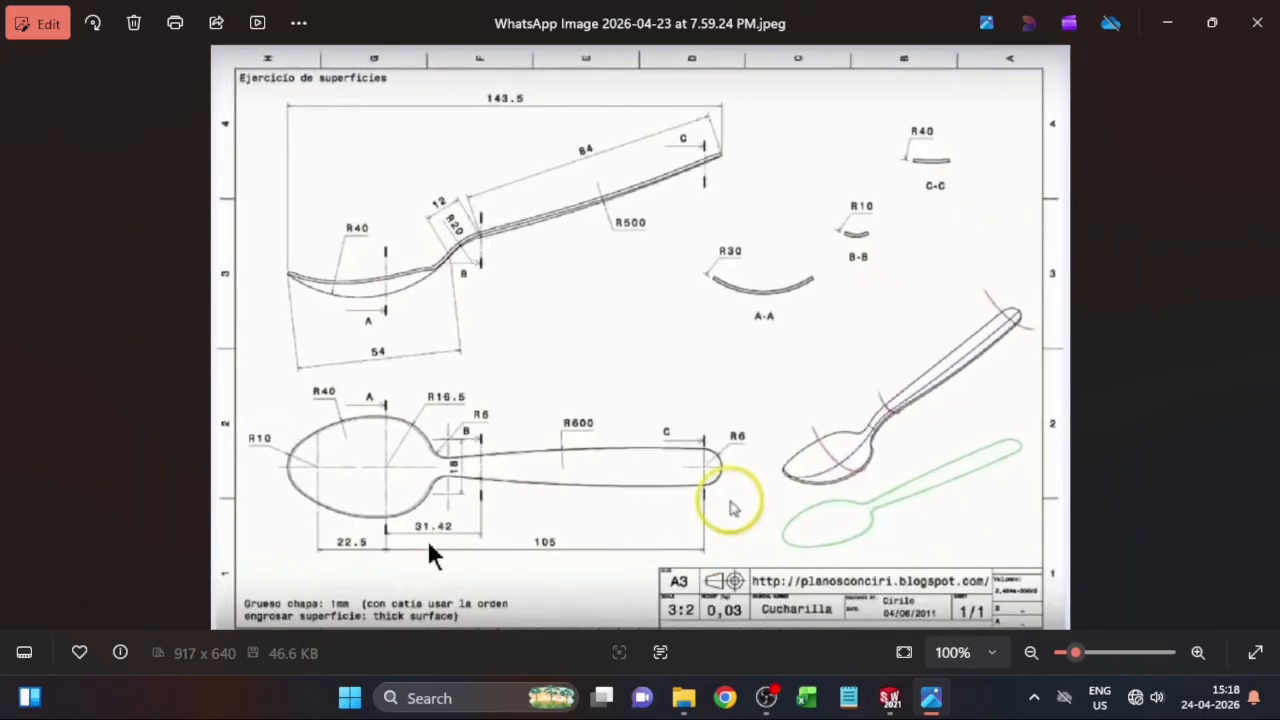
left_click(889, 698)
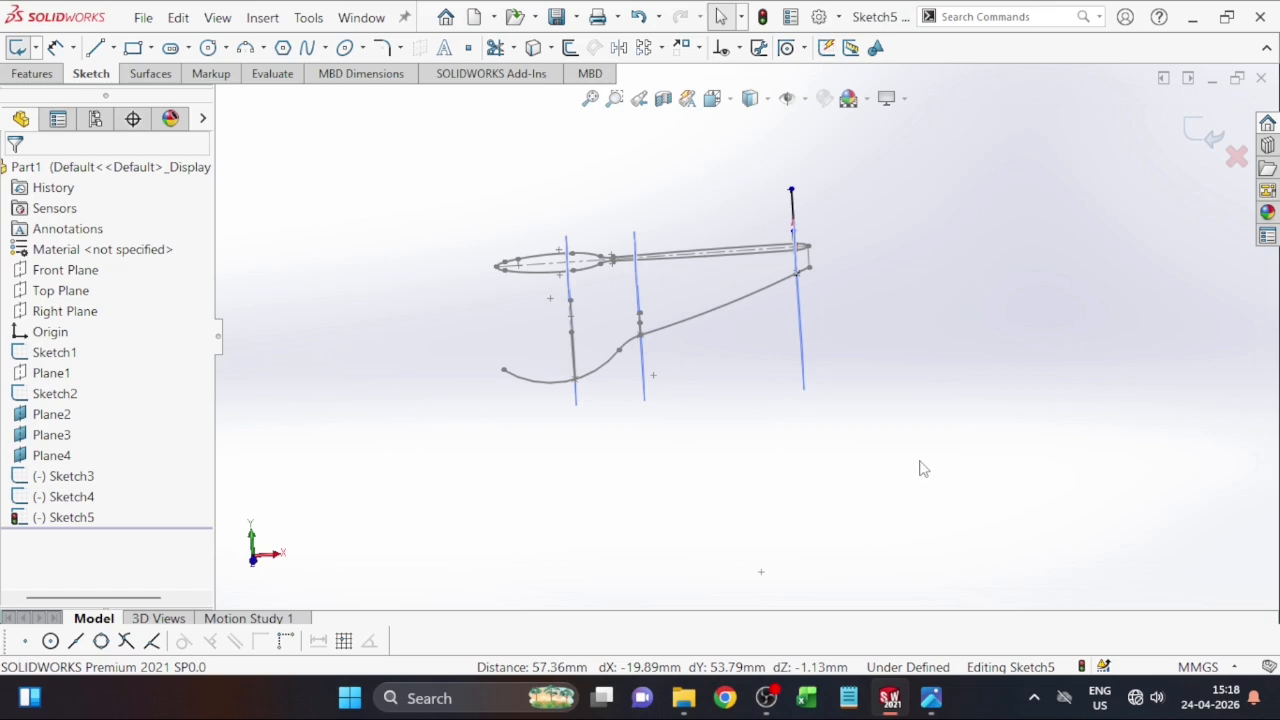
Step: Hide the reference planes Plane4, Plane3 and Plane2
middle_click_drag(922, 469, 716, 392)
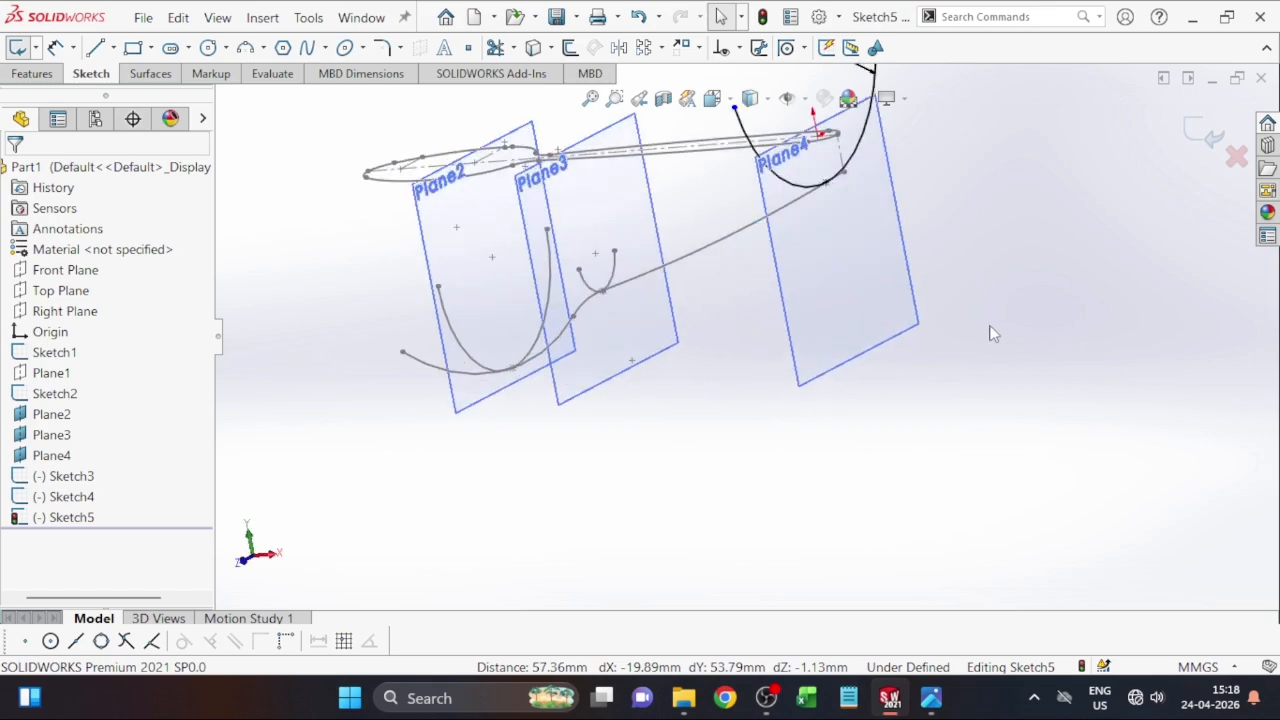
right_click(905, 302)
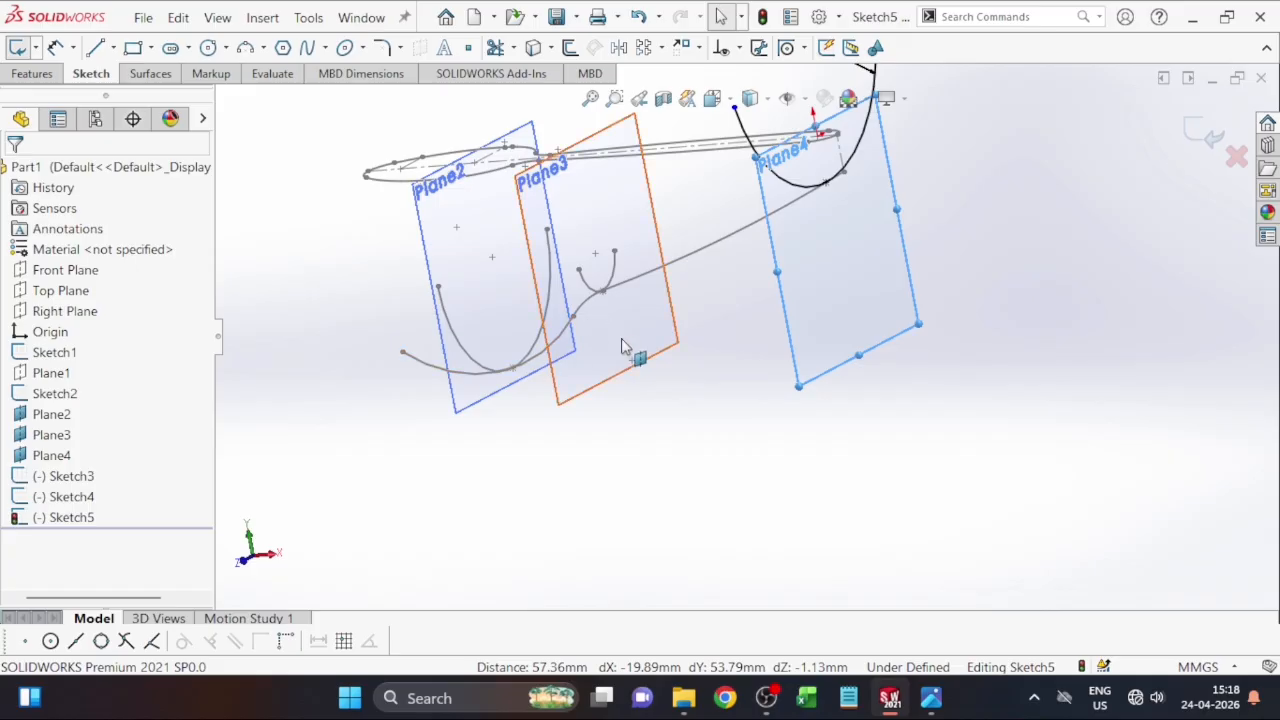
right_click(827, 251)
key("Escape")
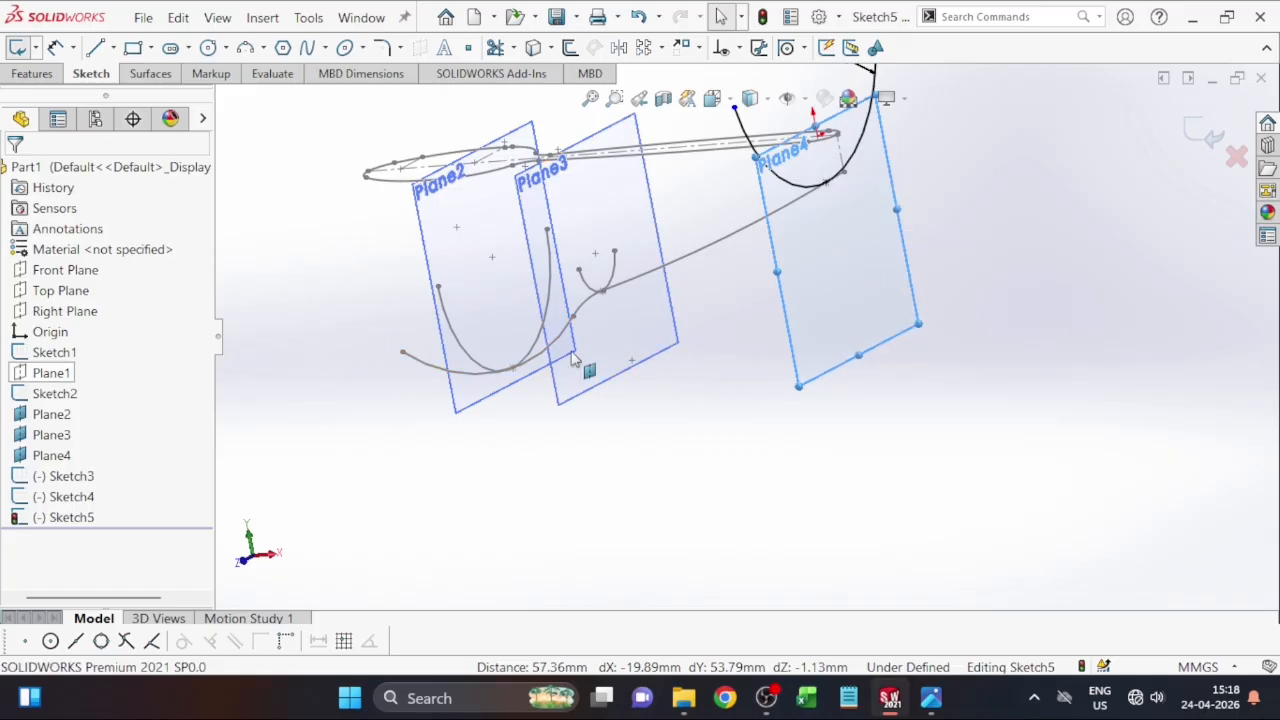
left_click(815, 338)
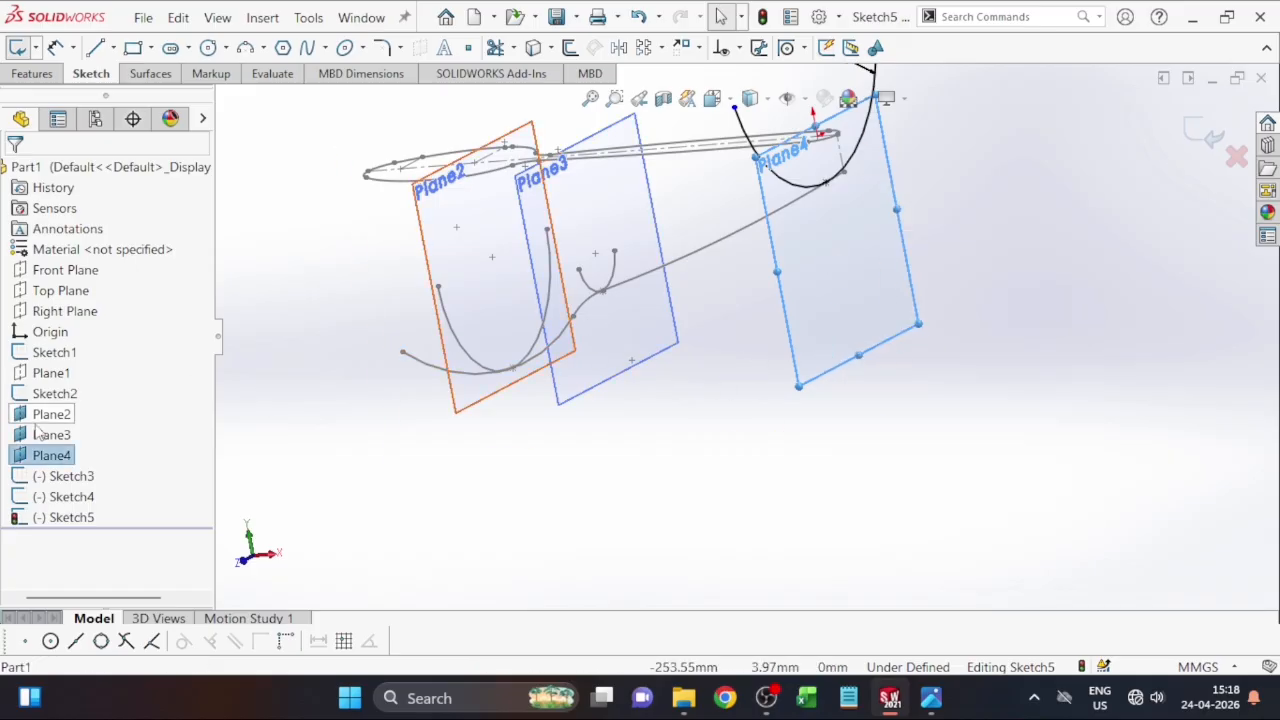
right_click(40, 456)
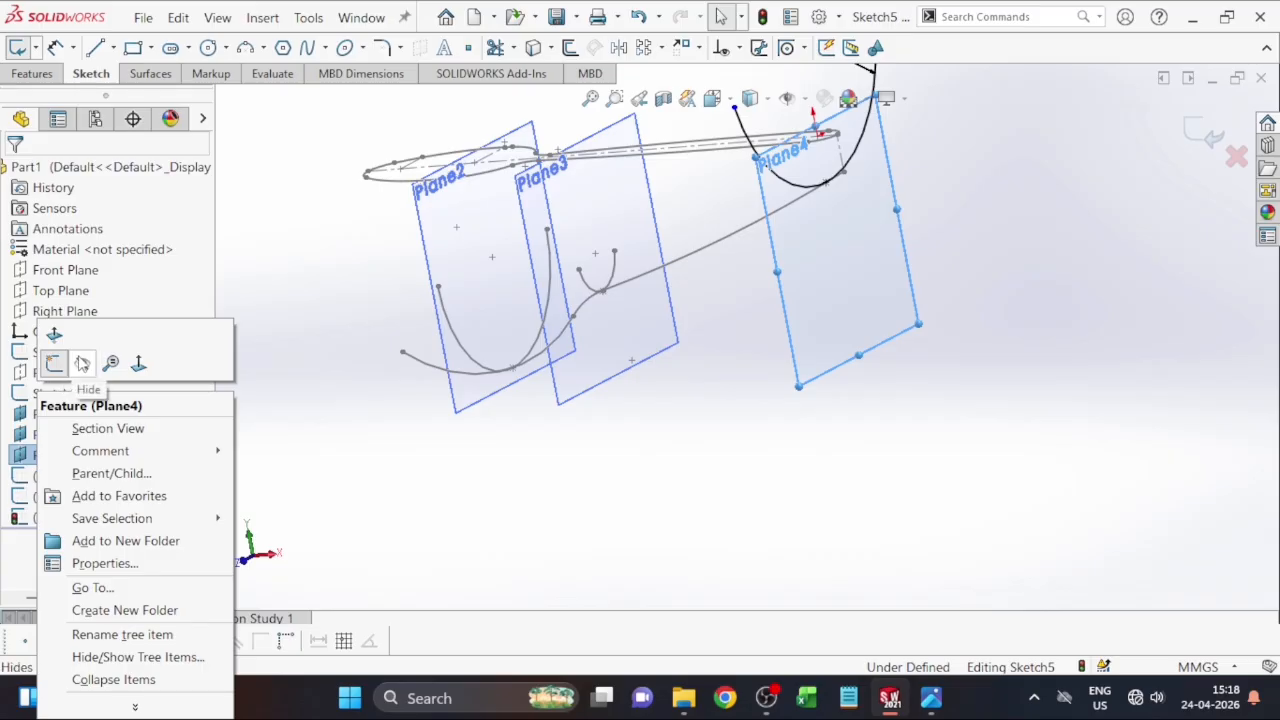
left_click(82, 362)
right_click(53, 434)
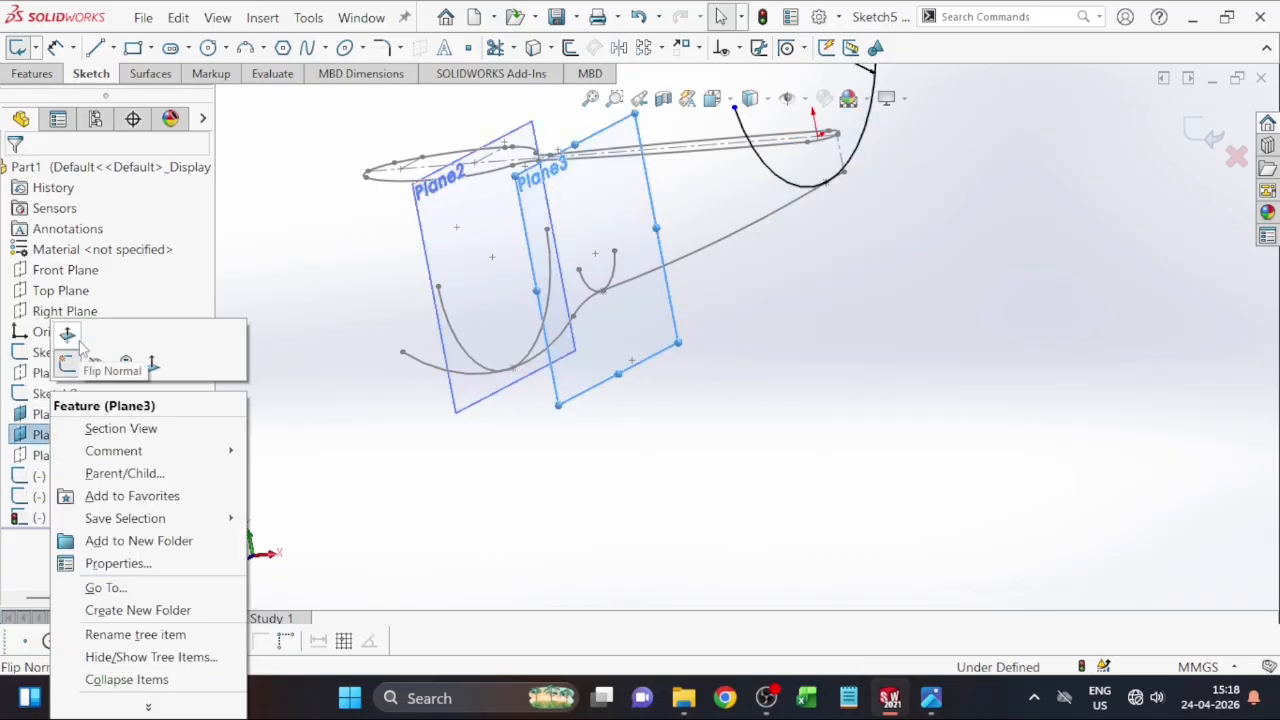
left_click(93, 364)
right_click(66, 415)
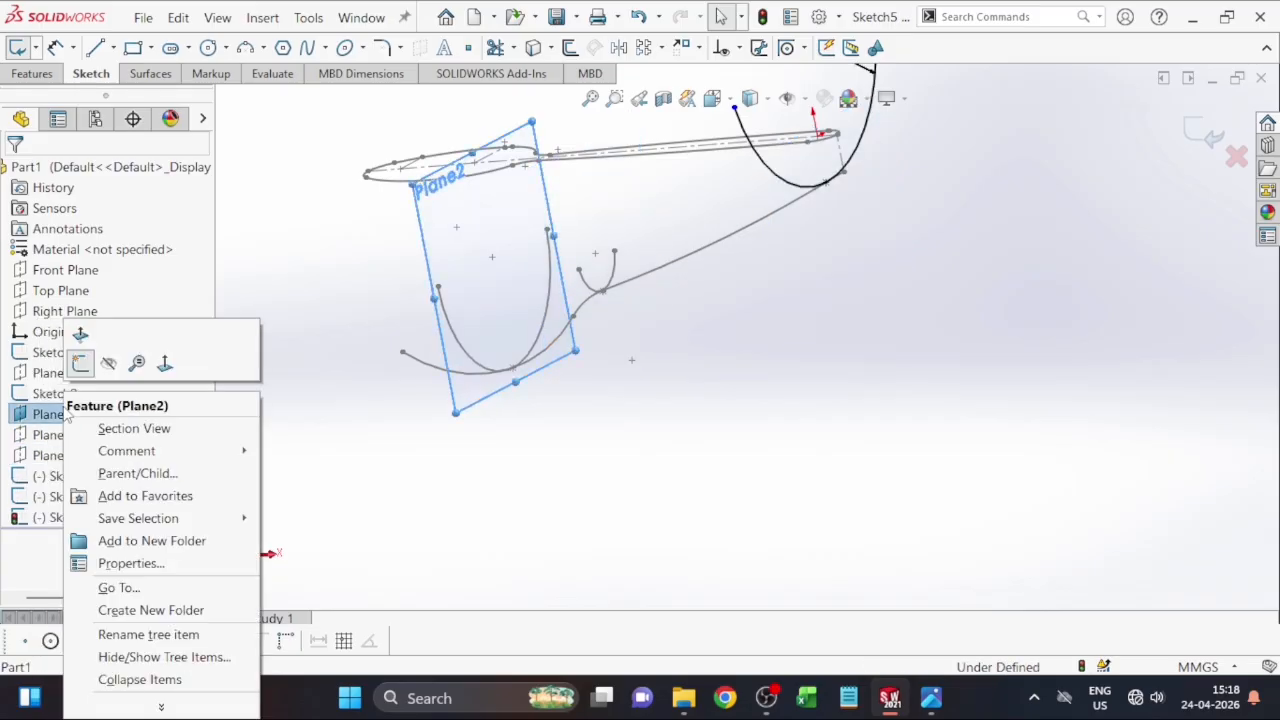
left_click(108, 364)
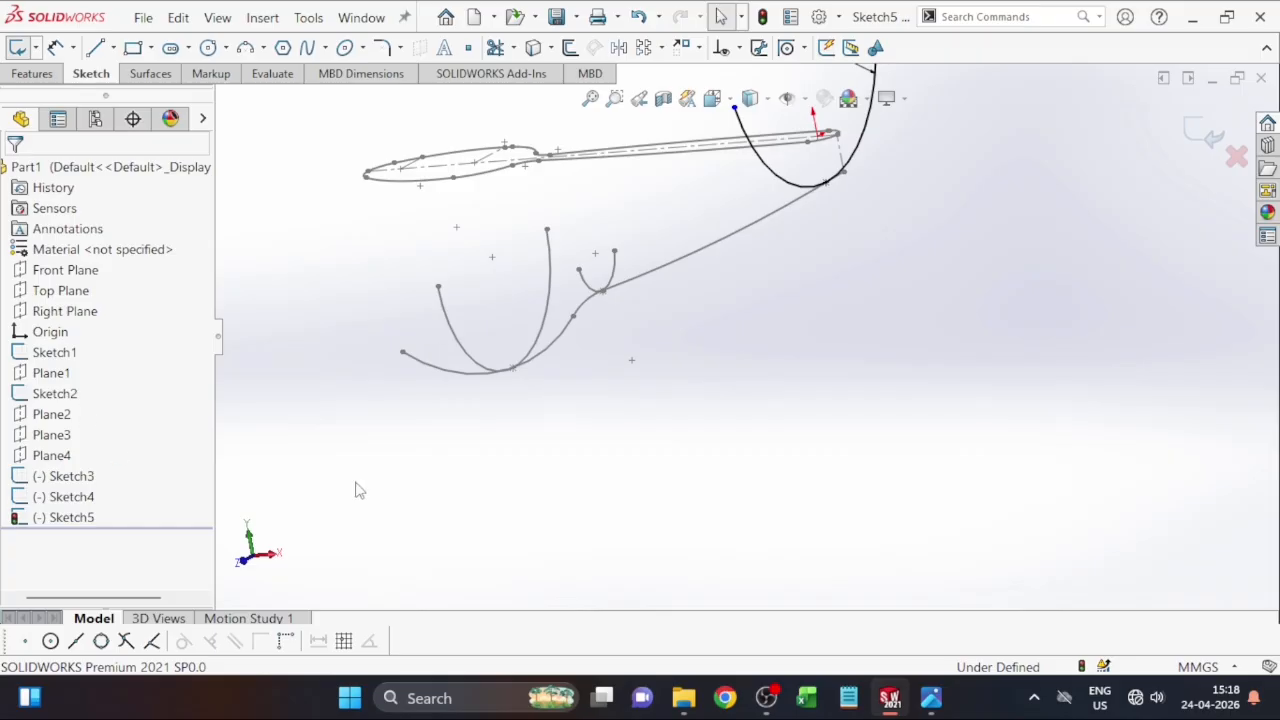
Step: Finish the section sketch at the handle end and start a boundary surface
mouse_move(854, 466)
middle_mouse_down()
mouse_move(830, 497)
mouse_move(838, 318)
mouse_move(800, 318)
middle_mouse_up()
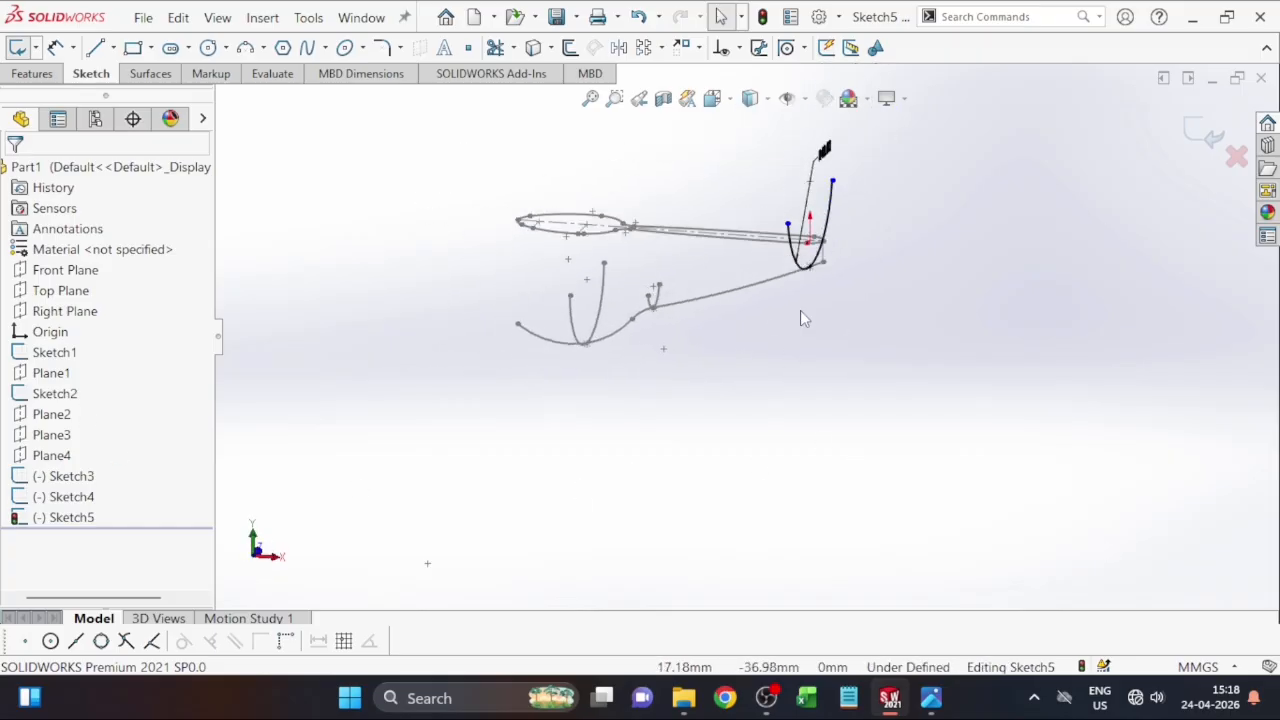
left_click(13, 50)
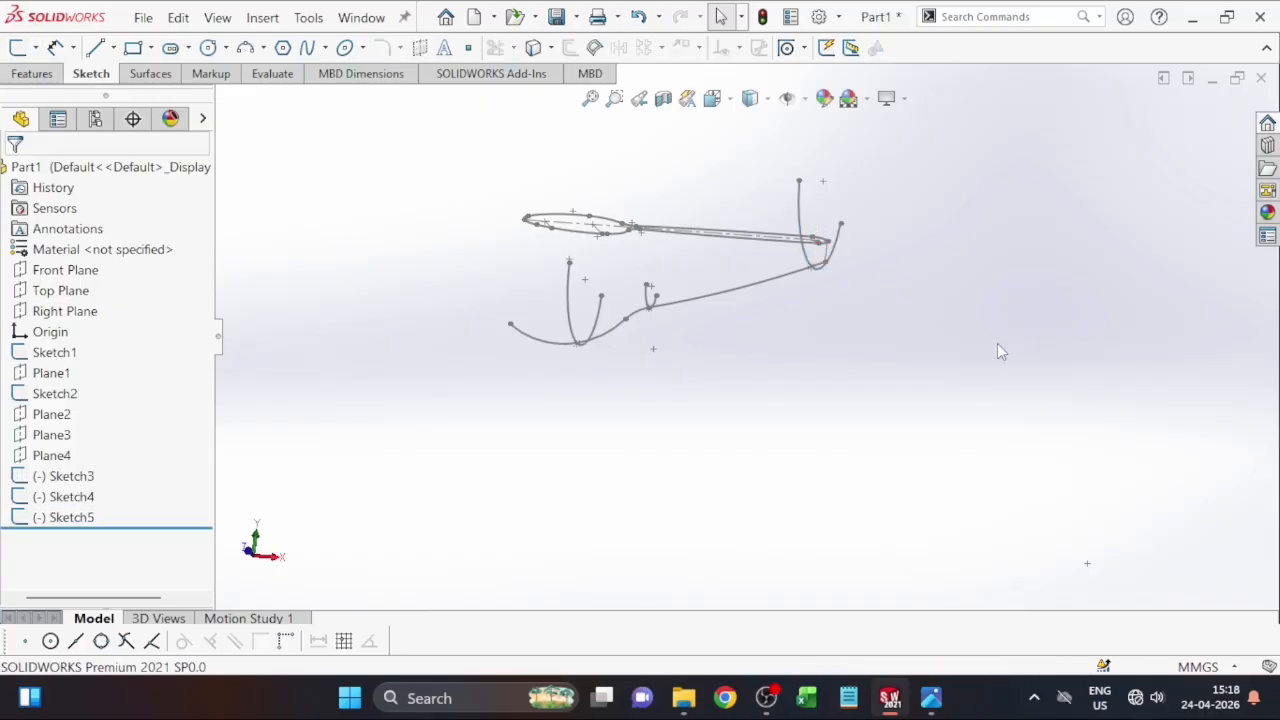
mouse_move(915, 376)
middle_mouse_down()
mouse_move(800, 371)
mouse_move(772, 350)
middle_mouse_up()
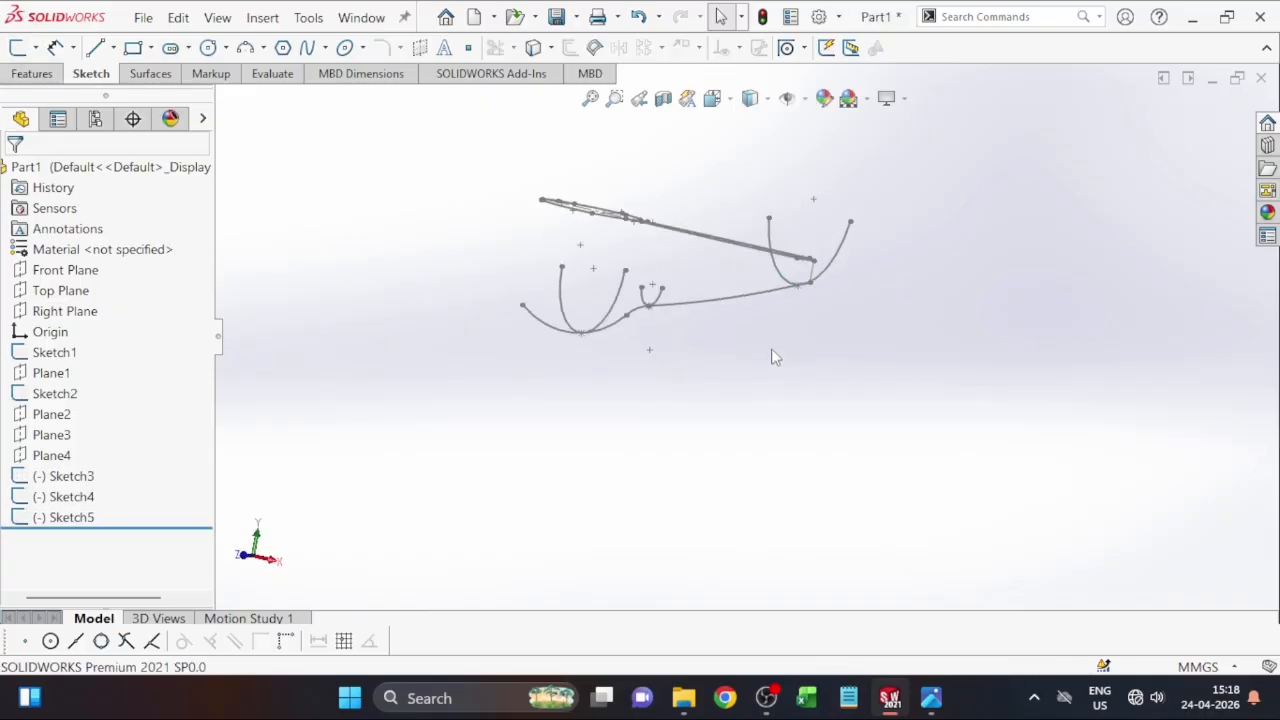
scroll(150, 80, "down", 2)
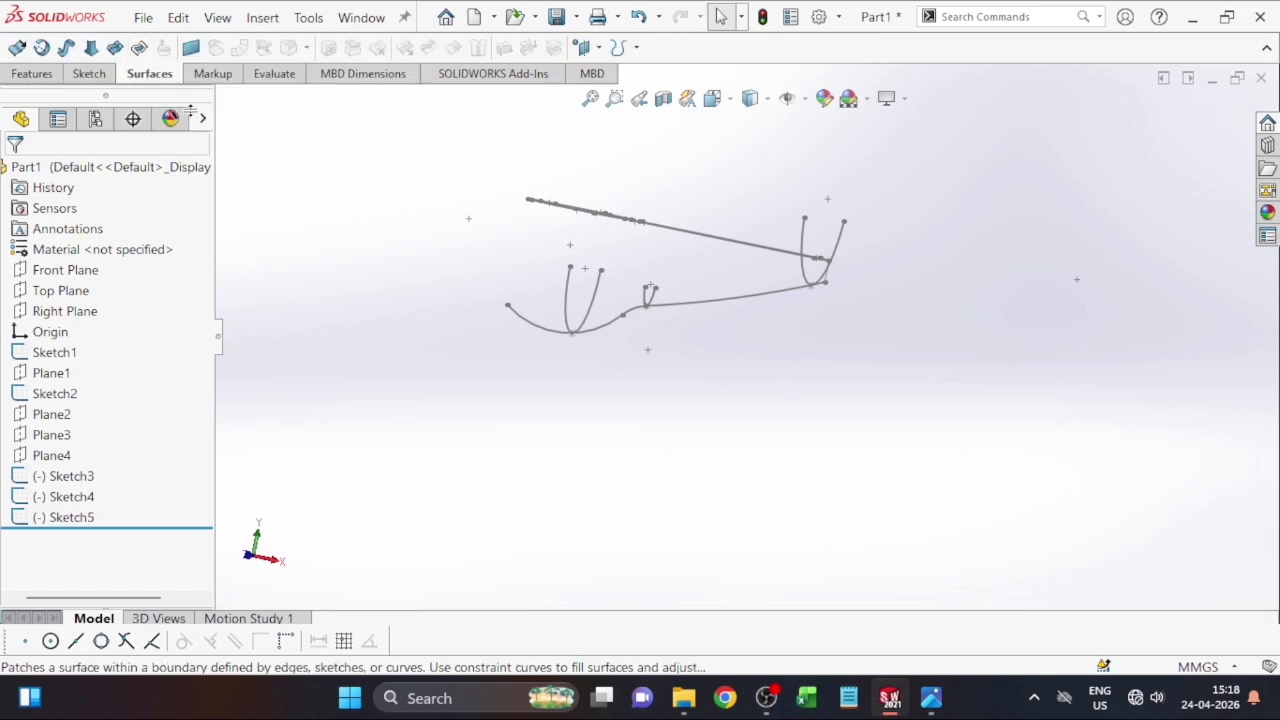
middle_click_drag(433, 202, 433, 202)
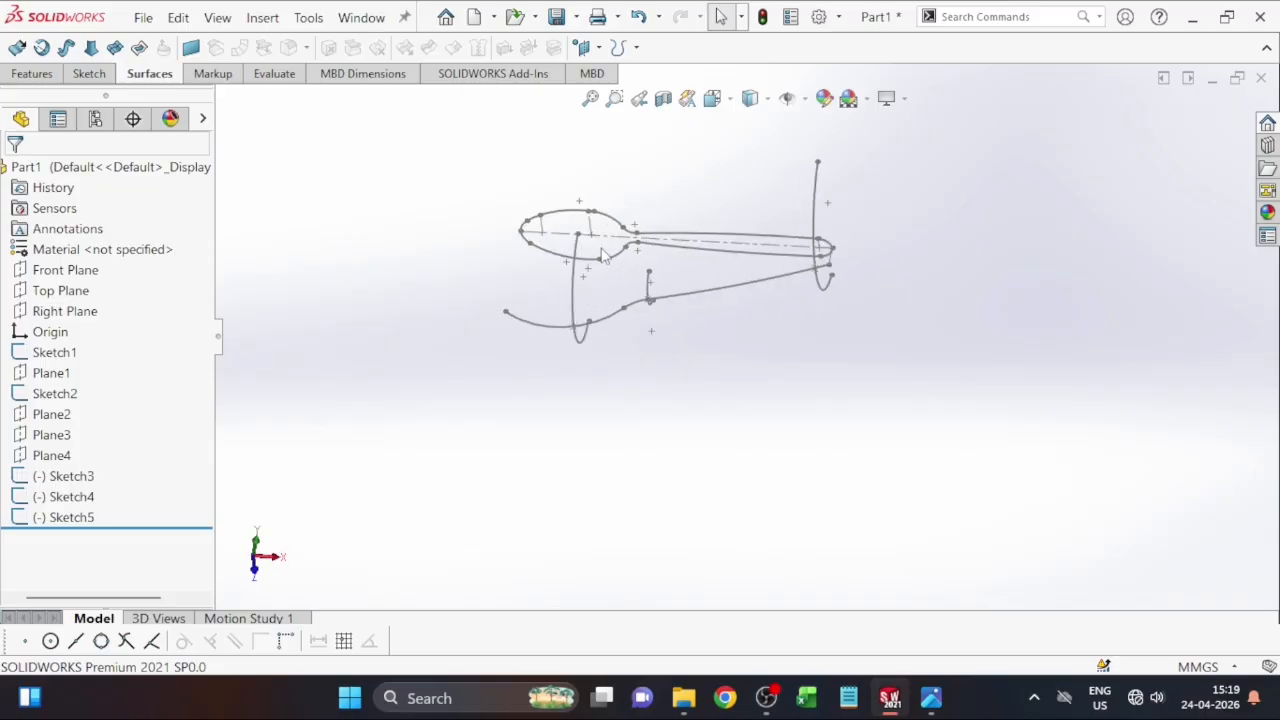
scroll(546, 217, "down", 3)
scroll(880, 414, "down", 1)
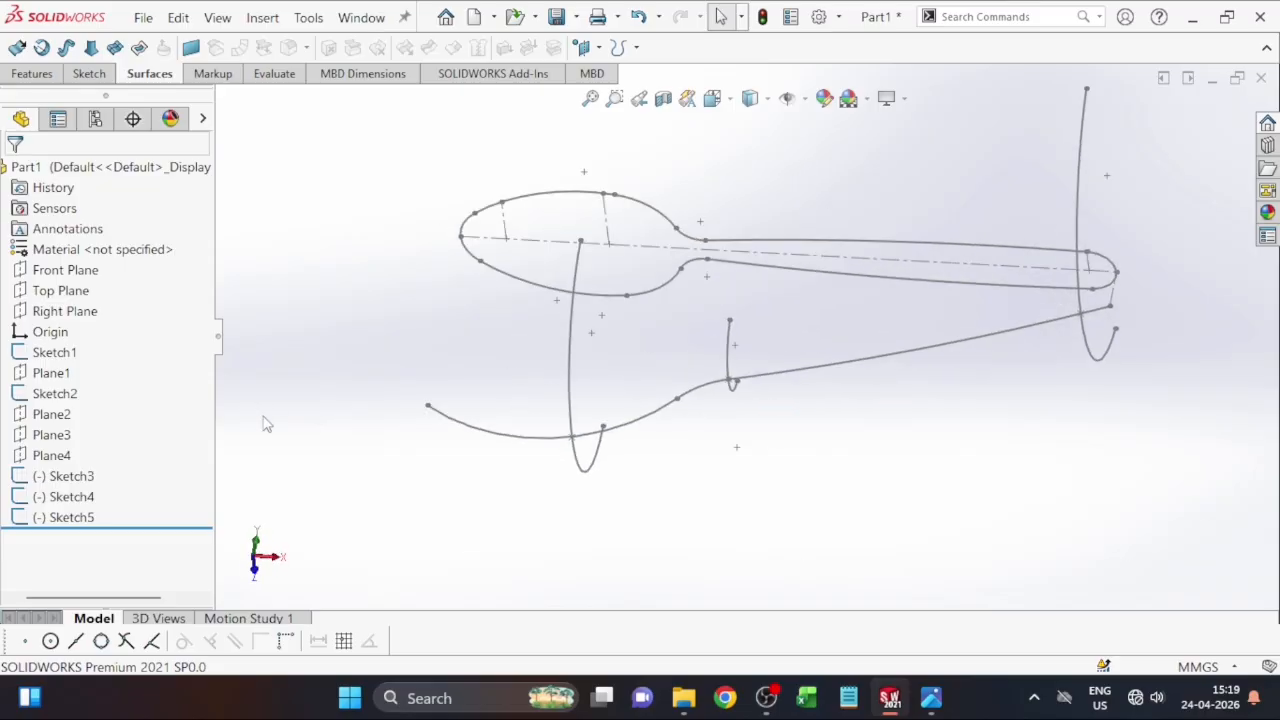
left_click(115, 48)
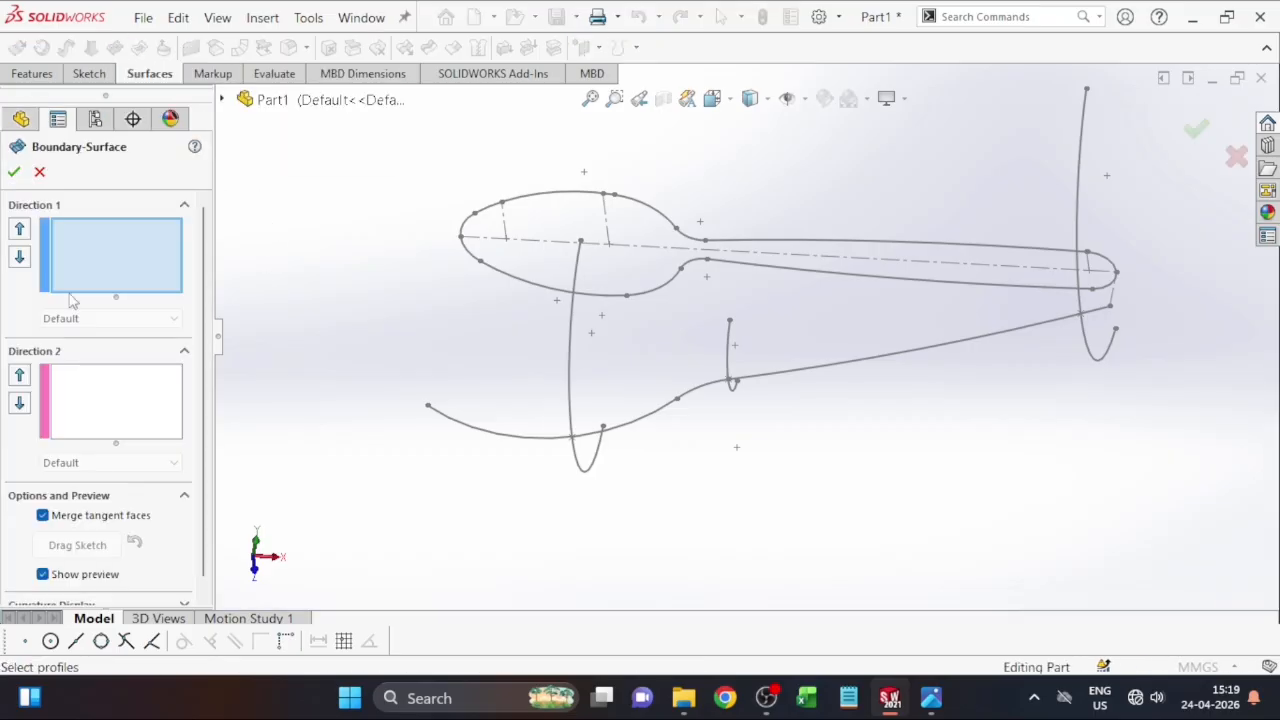
left_click(516, 438)
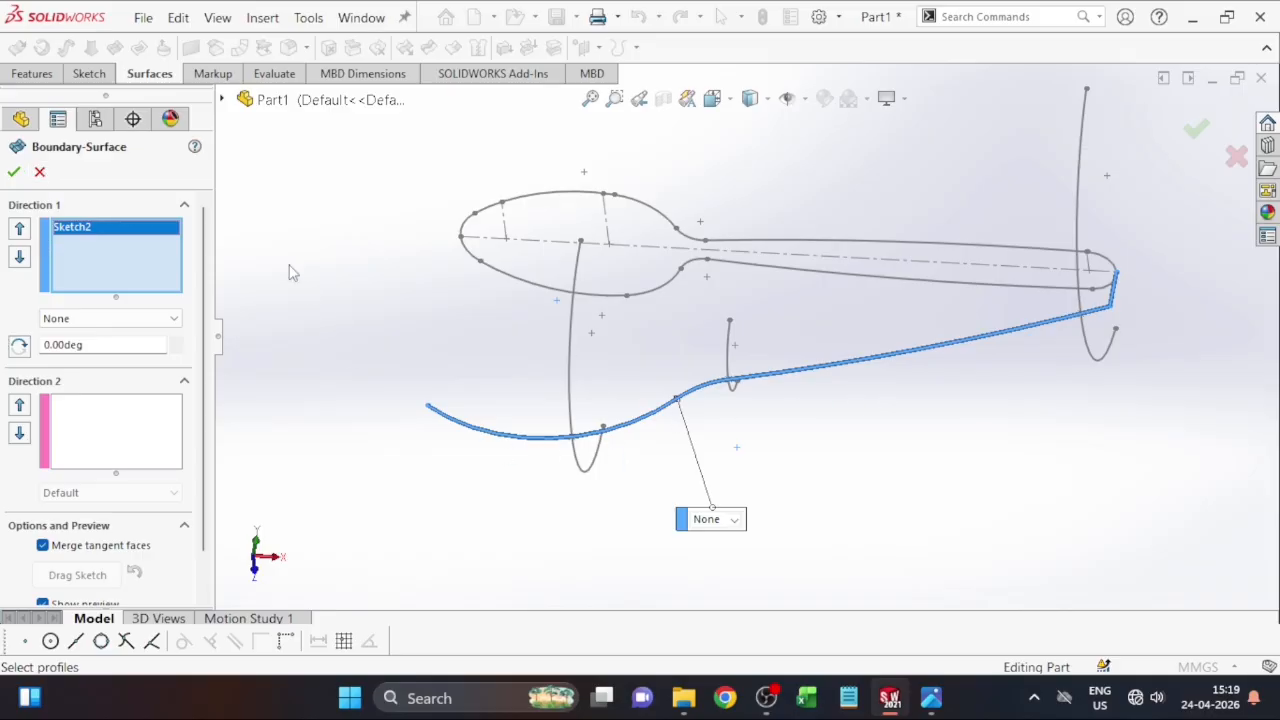
right_click(120, 252)
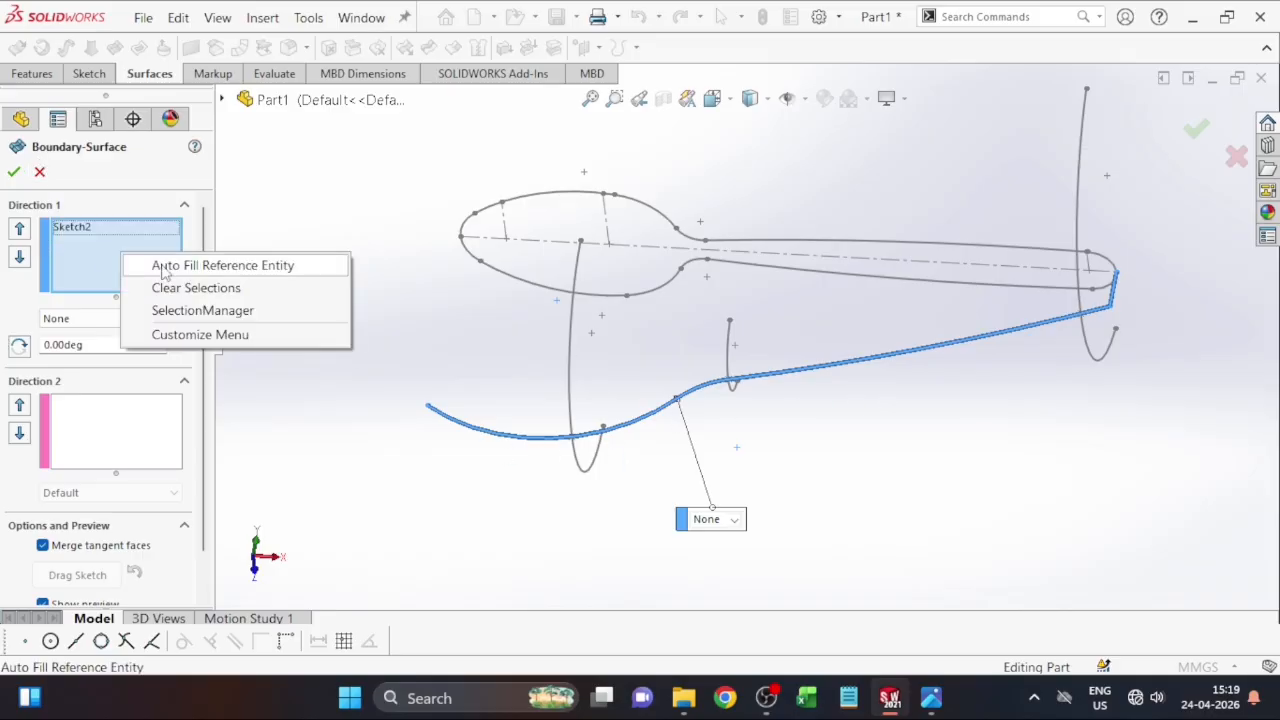
left_click(165, 288)
Step: Set only the bowl arc of the Sketch2 side profile as the Direction 1 curve, picked as an open group
right_click(306, 229)
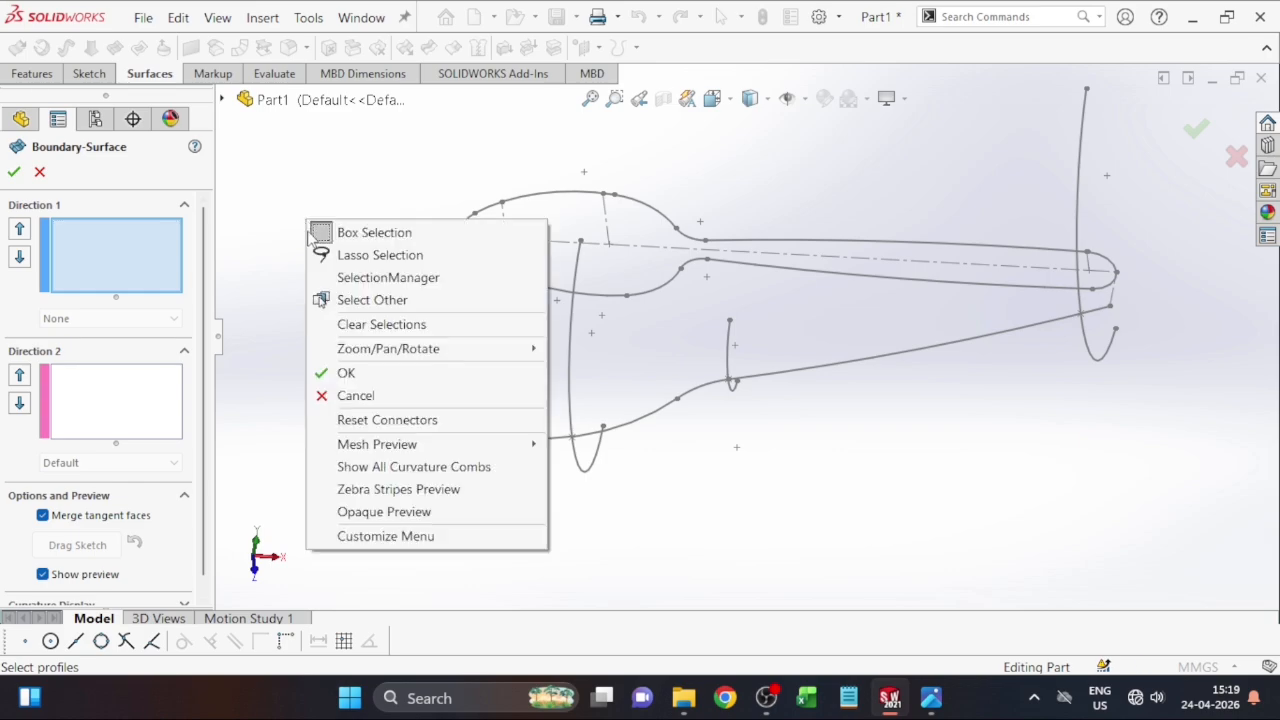
left_click(348, 280)
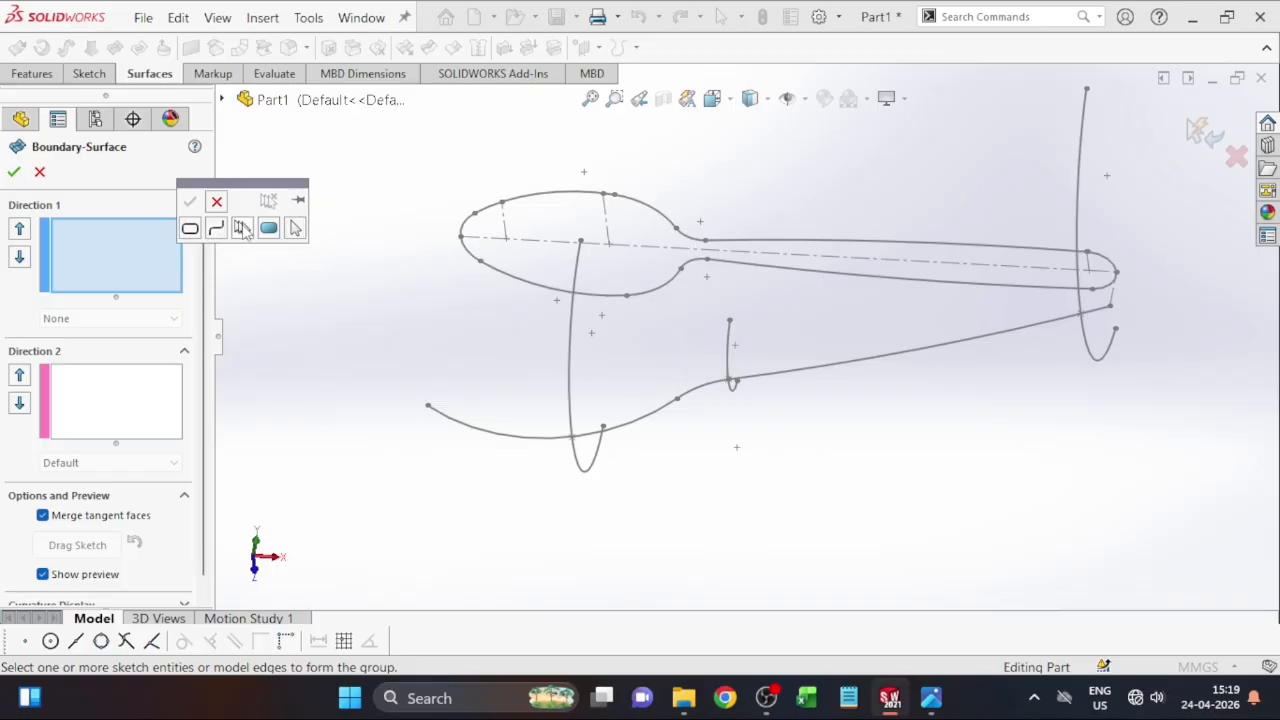
left_click(242, 229)
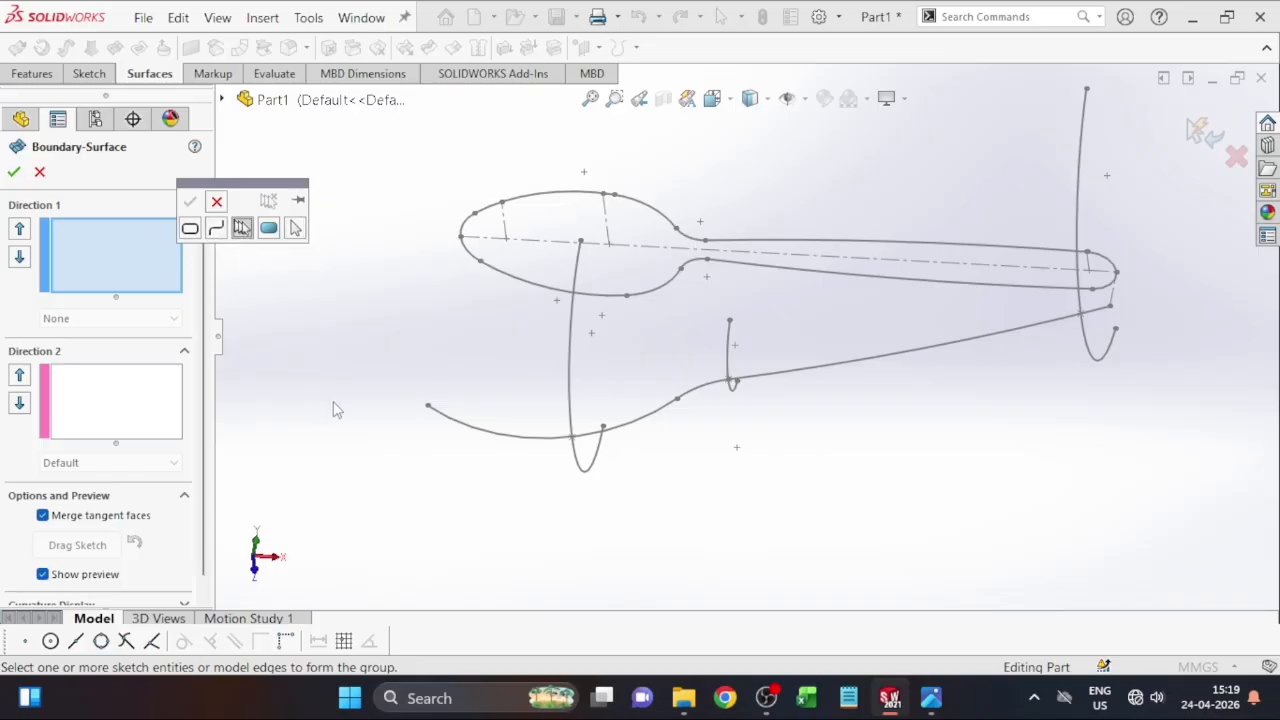
left_click(484, 434)
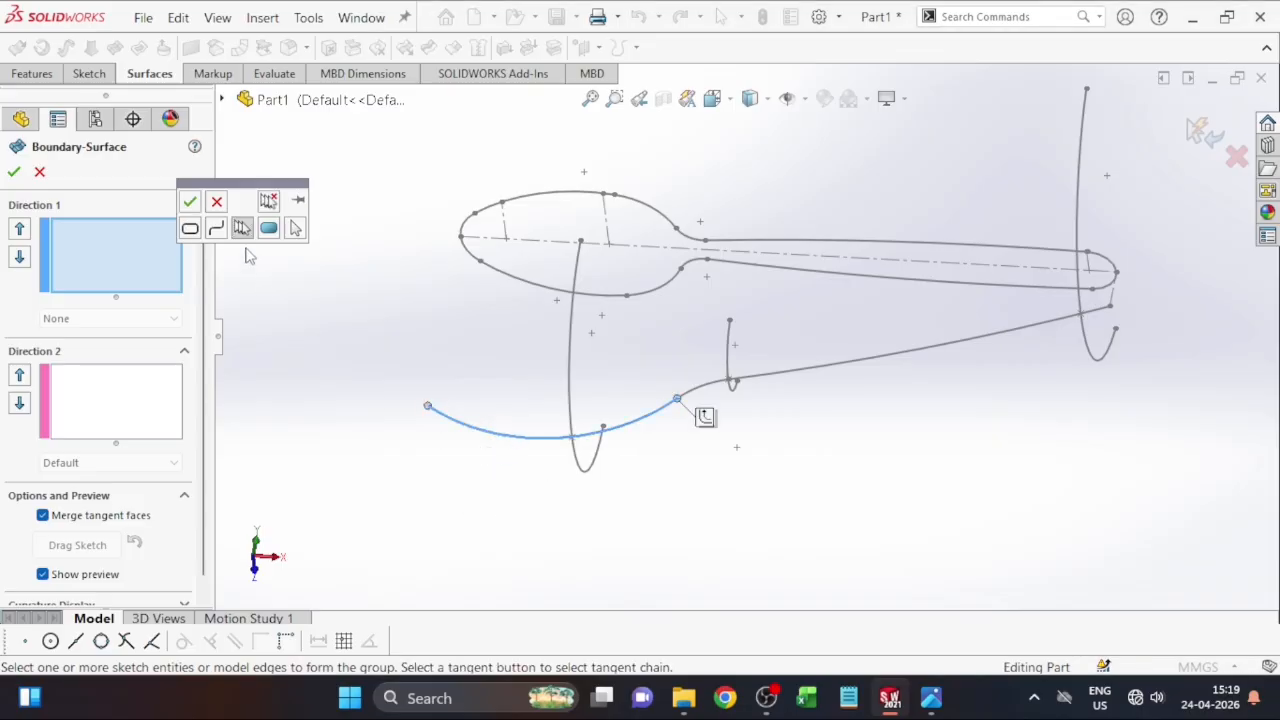
left_click(188, 203)
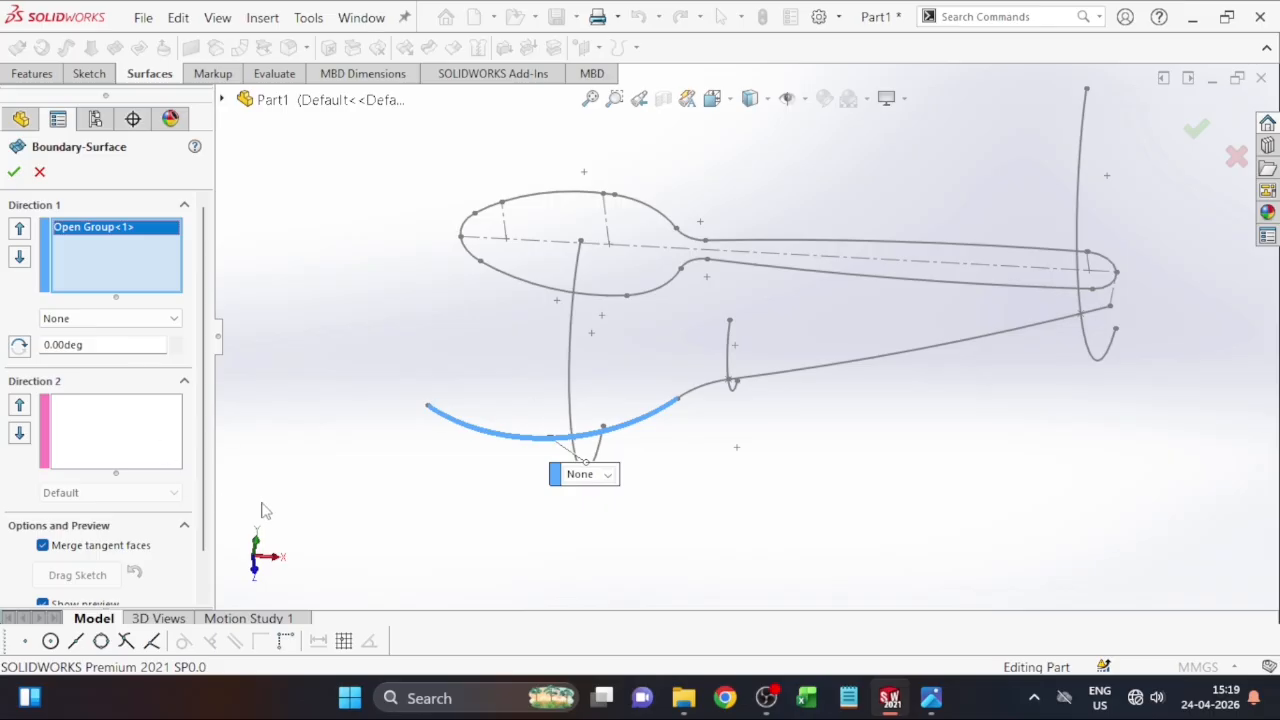
Step: Add the bowl section arc in Sketch3 as the Direction 2 curve and create the boundary surface
left_click(109, 443)
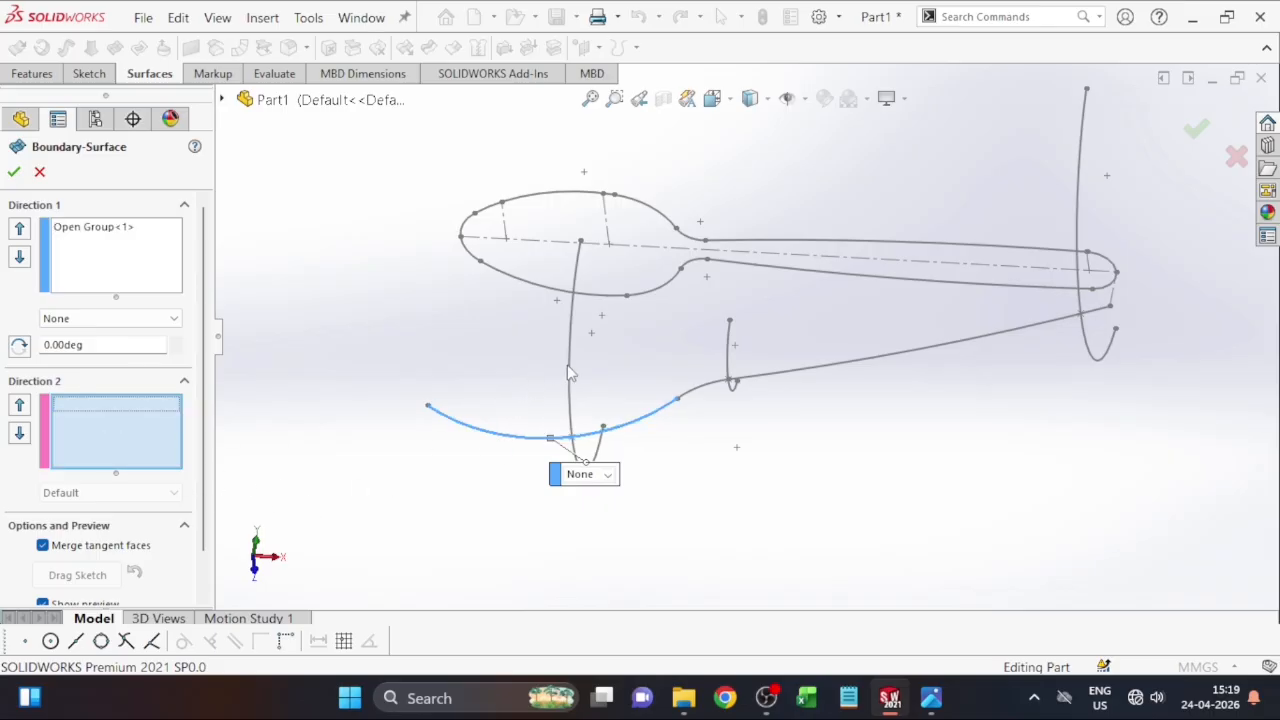
scroll(568, 373, "down", 2)
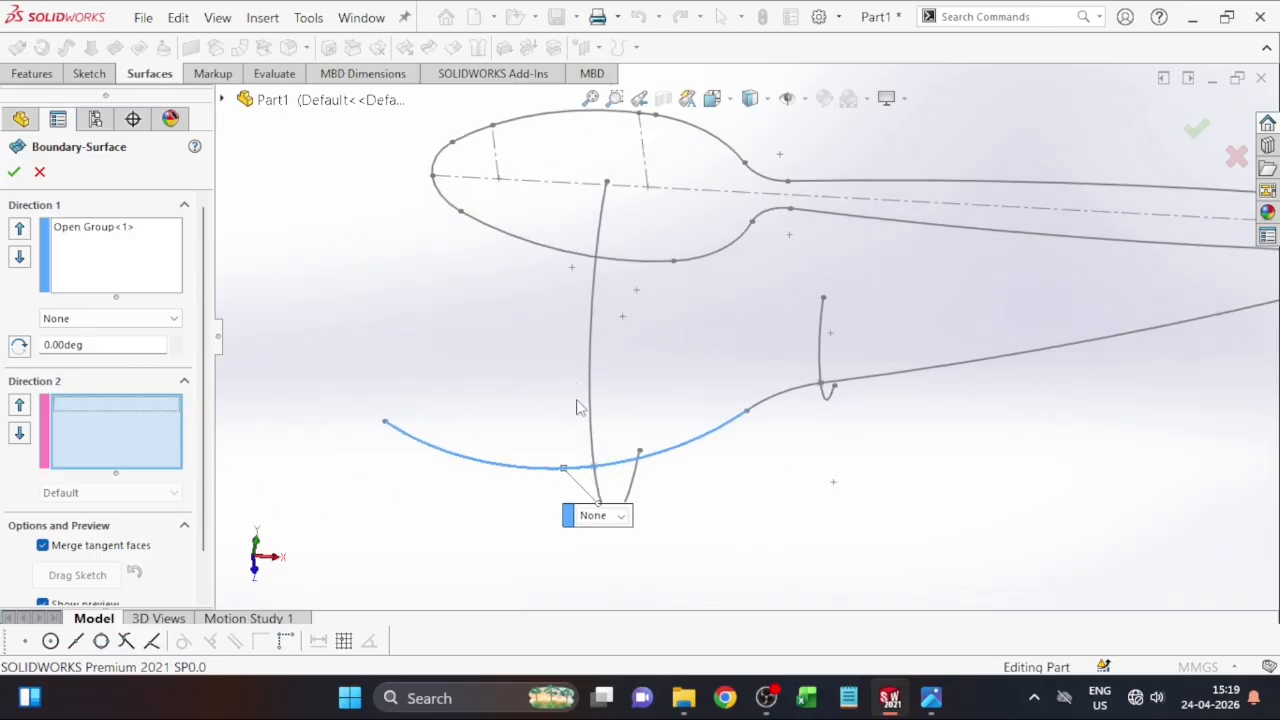
left_click(637, 487)
key("f")
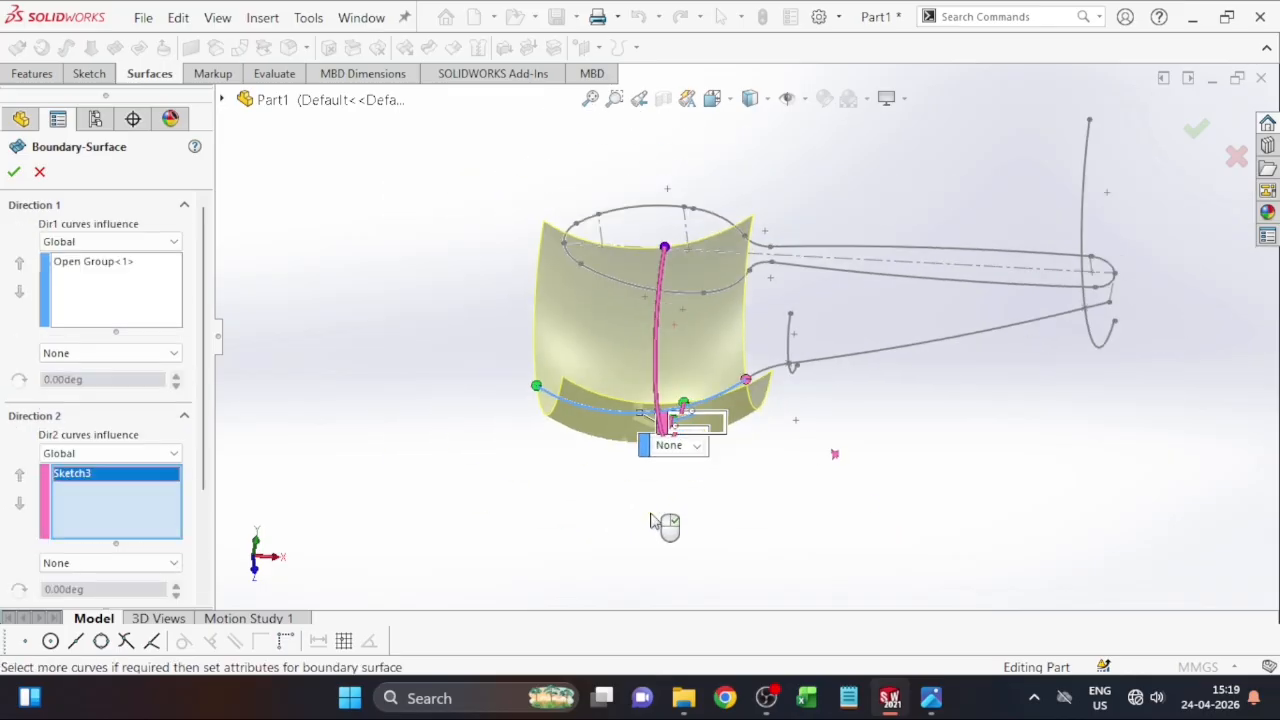
scroll(705, 335, "down", 1)
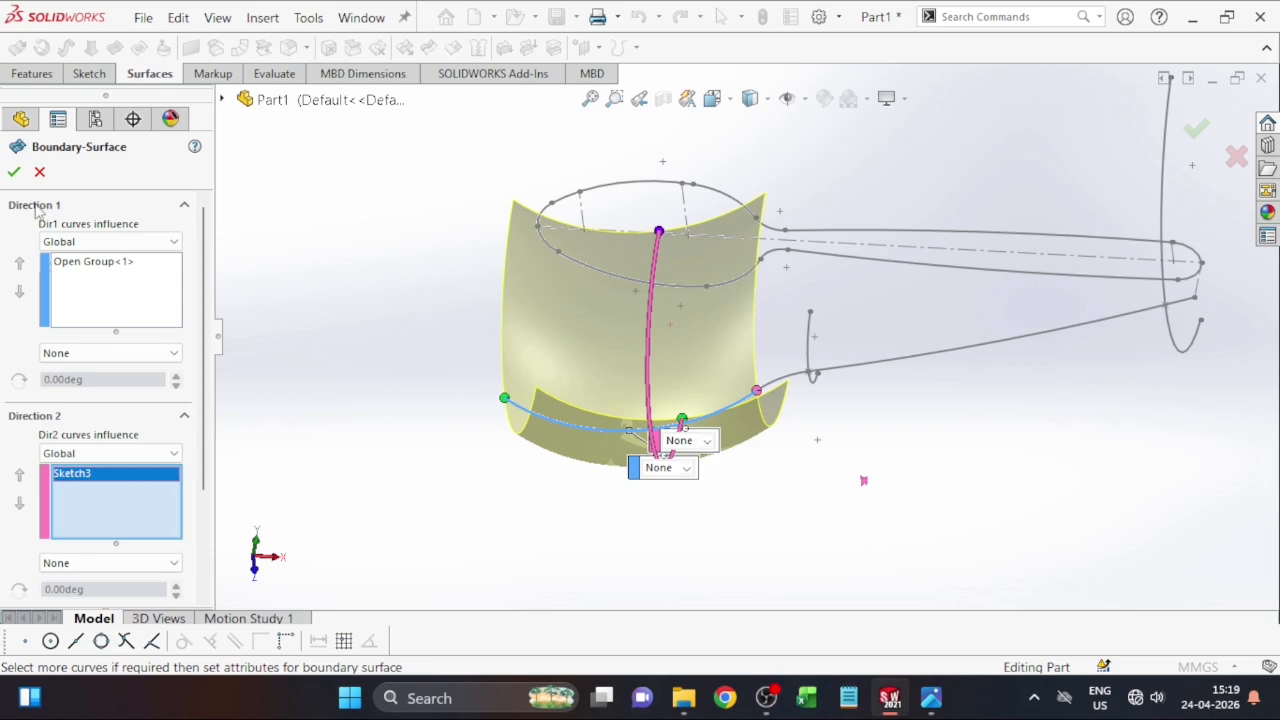
left_click(13, 172)
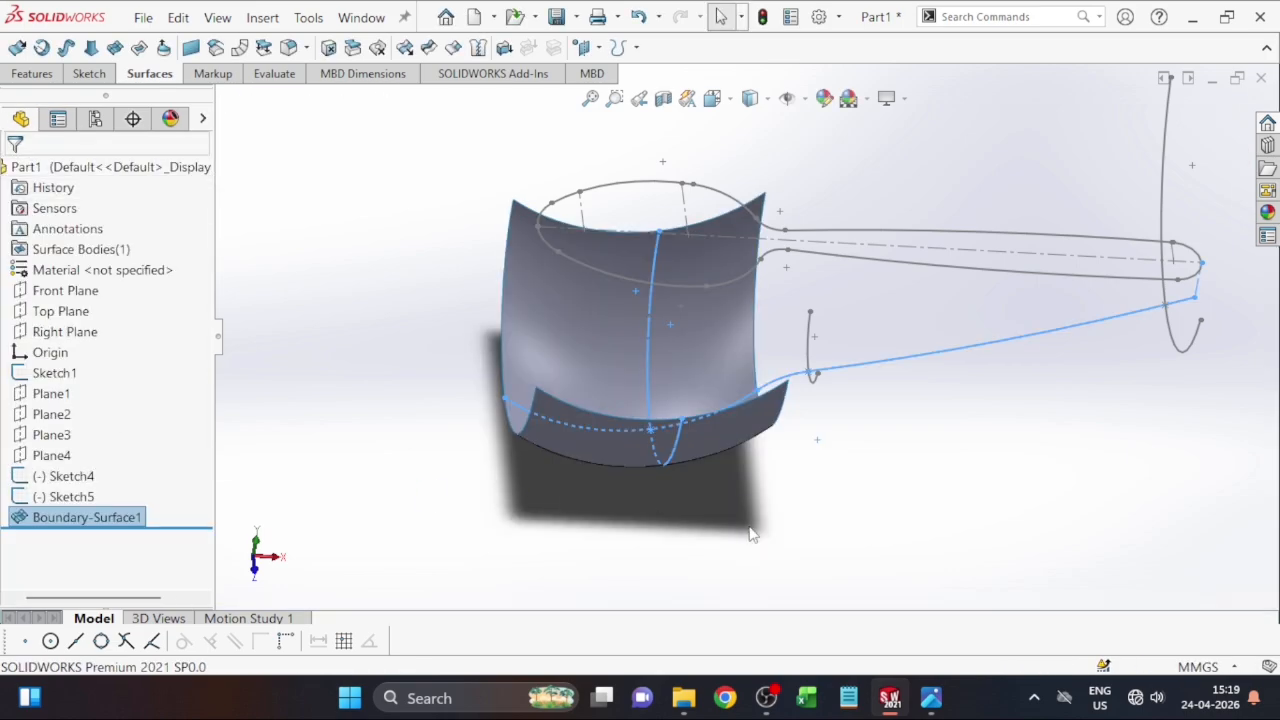
Step: Inspect the bowl's boundary surface and its position relative to the remaining spoon sketches from several angles
left_click(915, 498)
scroll(932, 503, "up", 2)
key("Left")
key("Left")
key("Left")
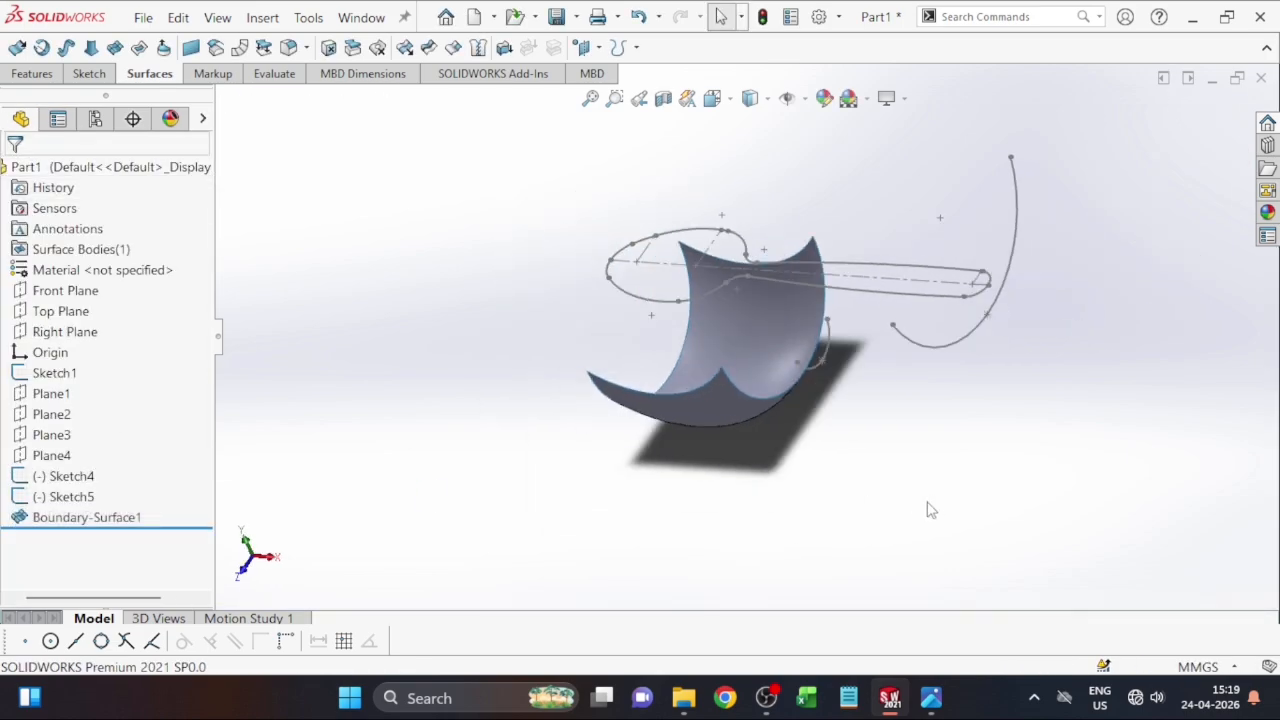
key("Left")
key("Left")
key("Left")
key("Left")
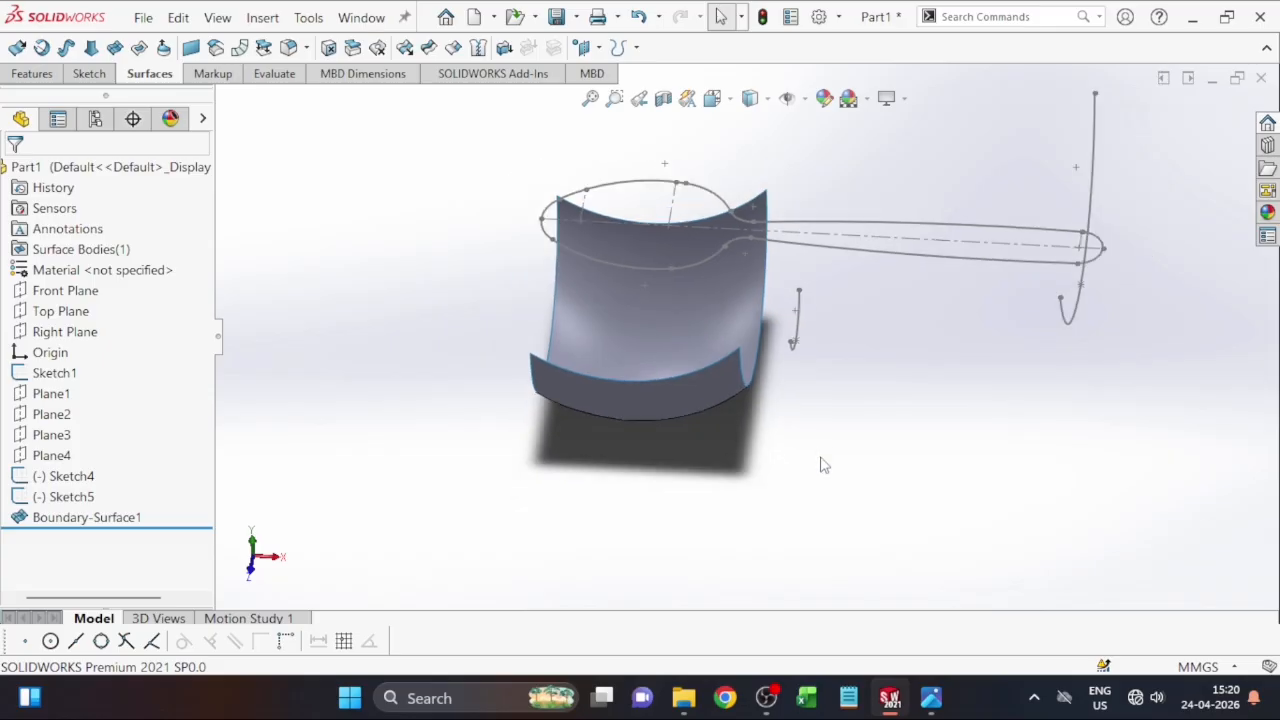
Step: Start a lofted surface with the bowl surface's handle-side edge and the small neck arc in Sketch4 as profiles
scroll(798, 236, "down", 1)
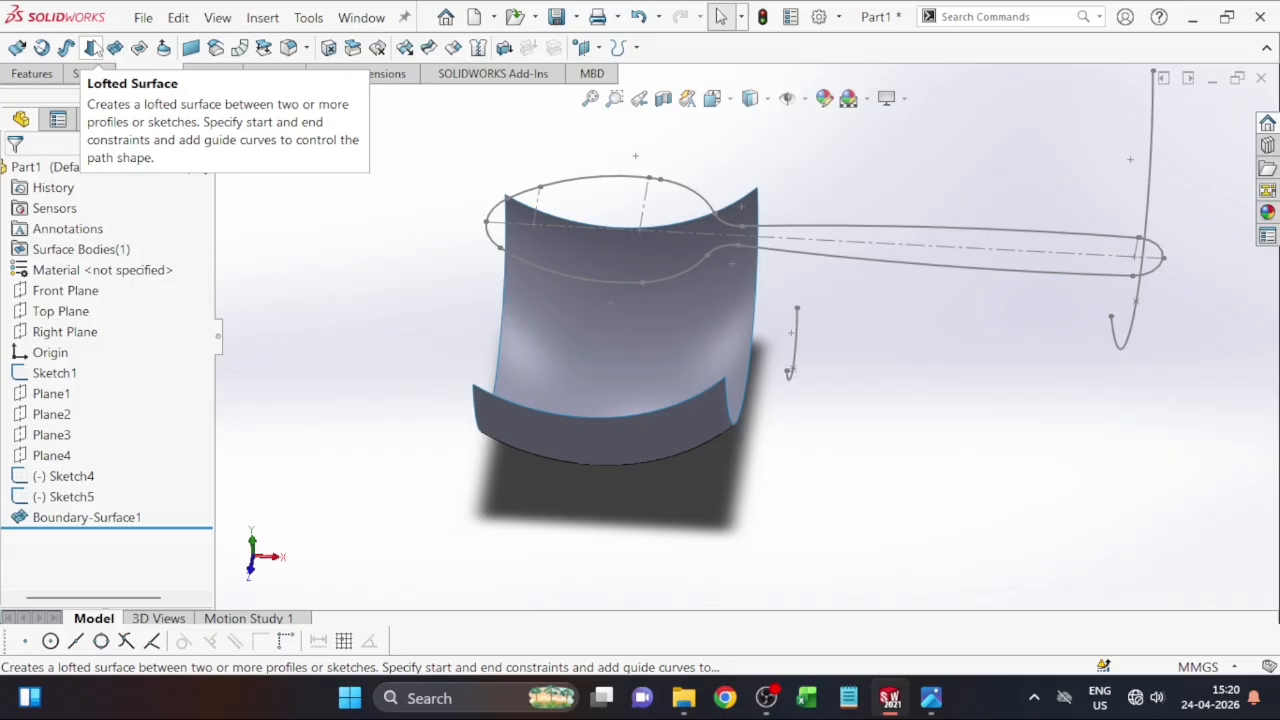
left_click(91, 47)
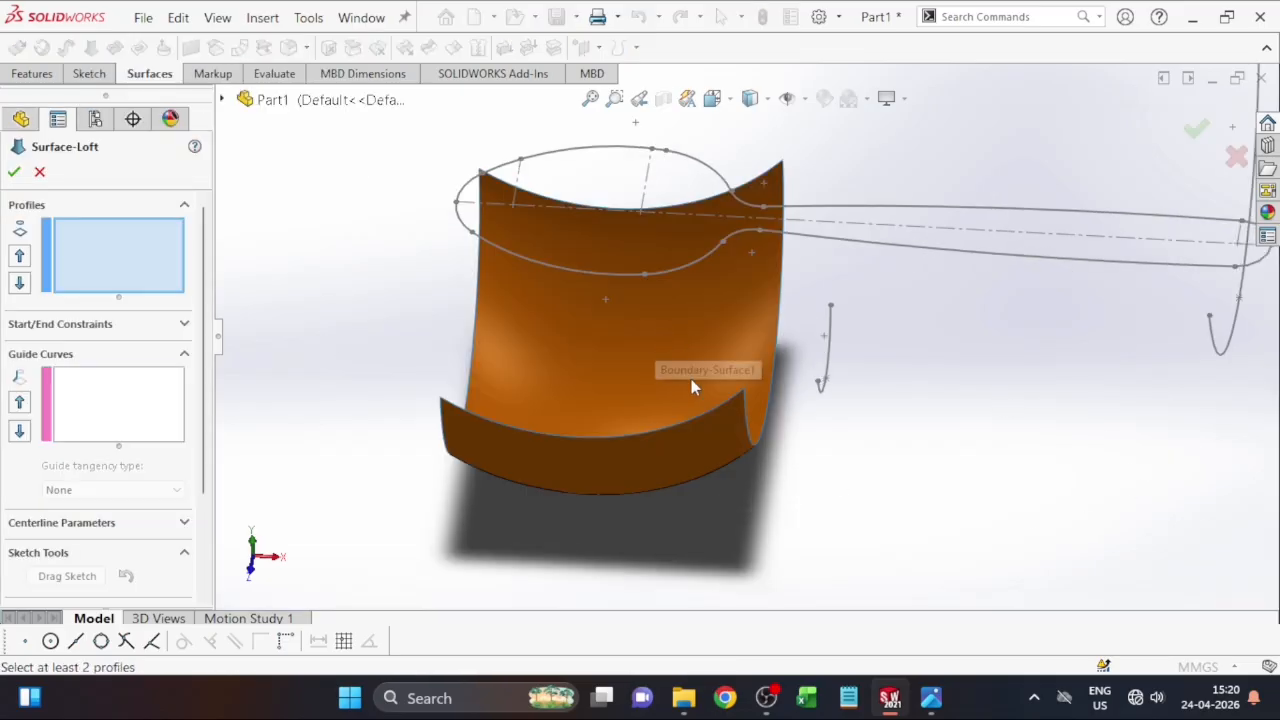
left_click(781, 296)
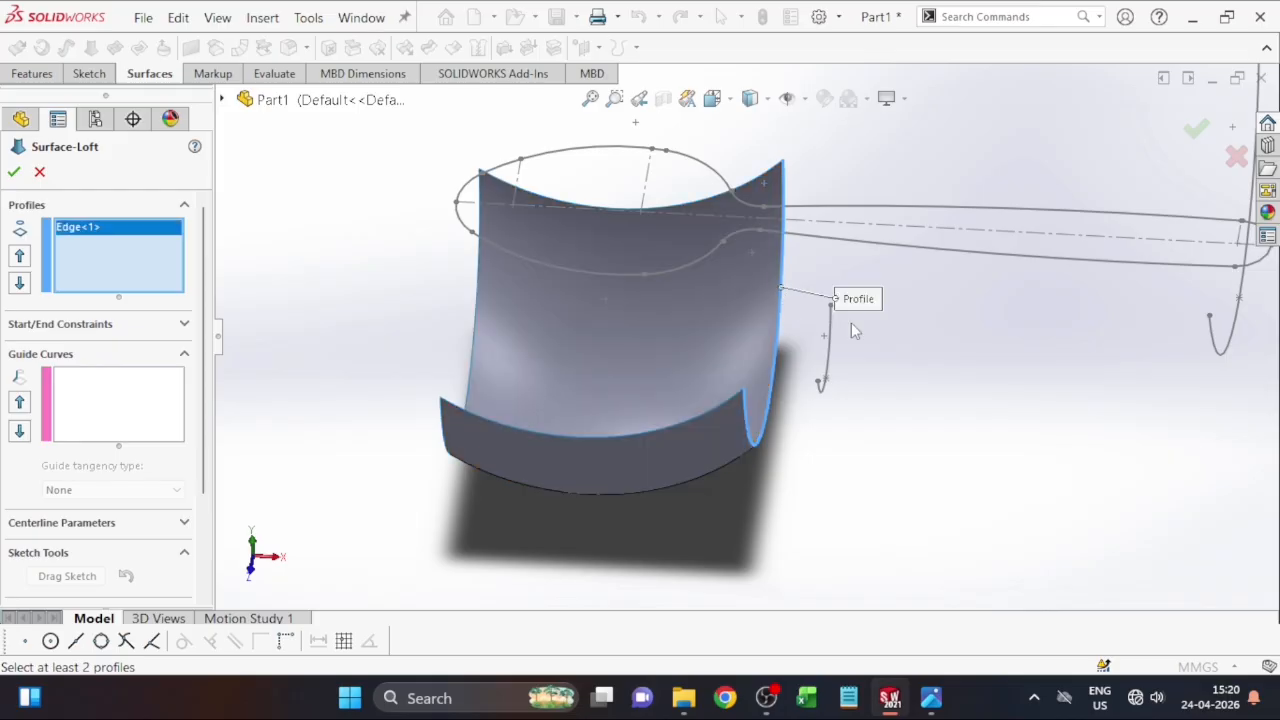
scroll(851, 322, "down", 2)
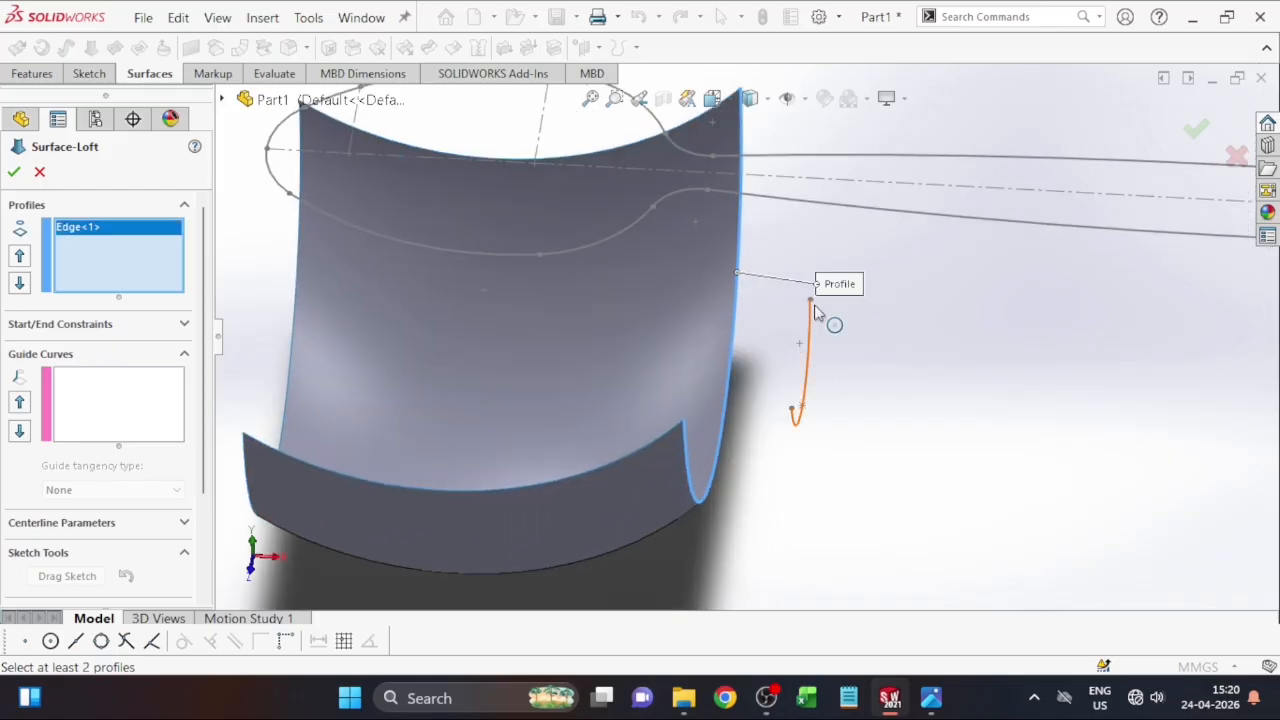
scroll(829, 314, "down", 2)
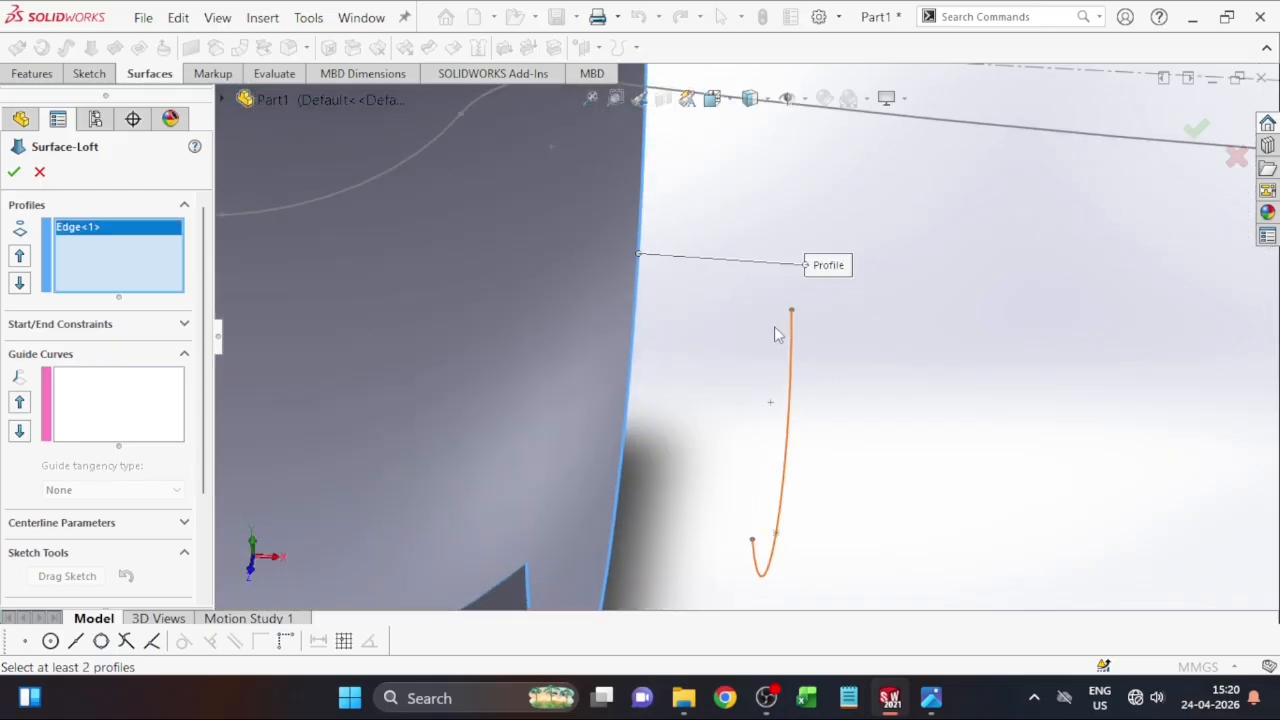
left_click(791, 313)
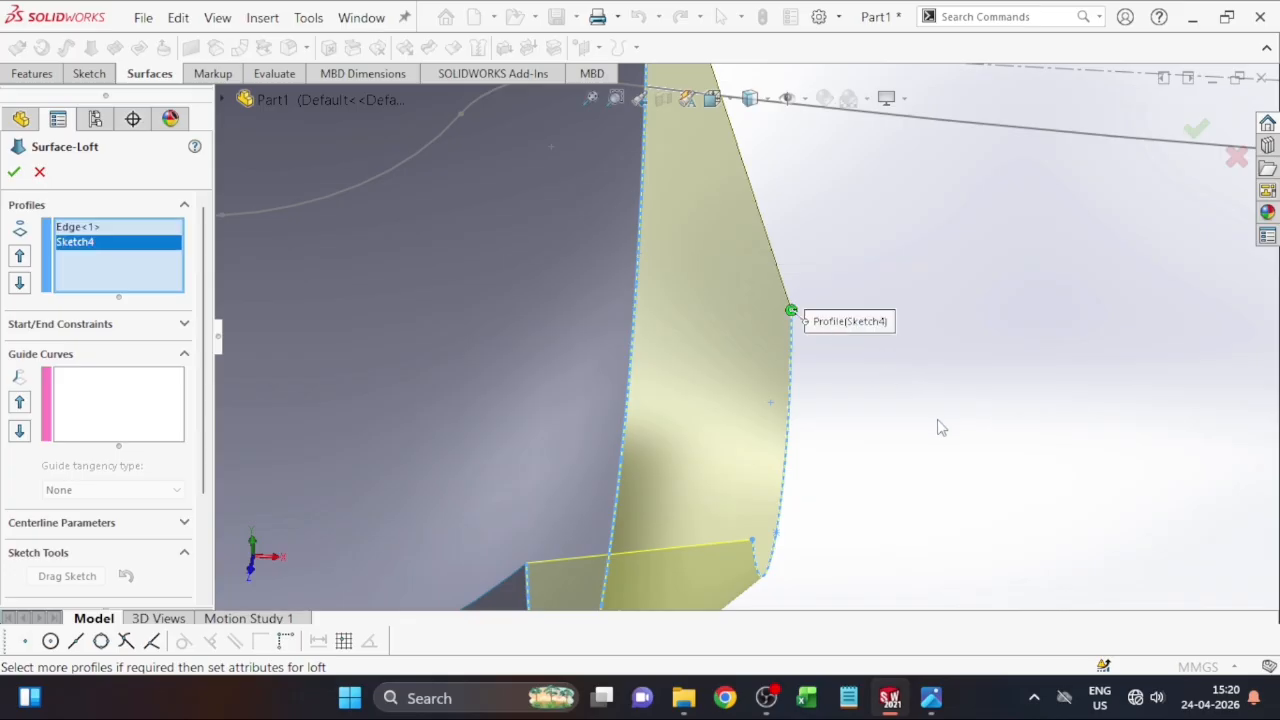
scroll(940, 428, "up", 3)
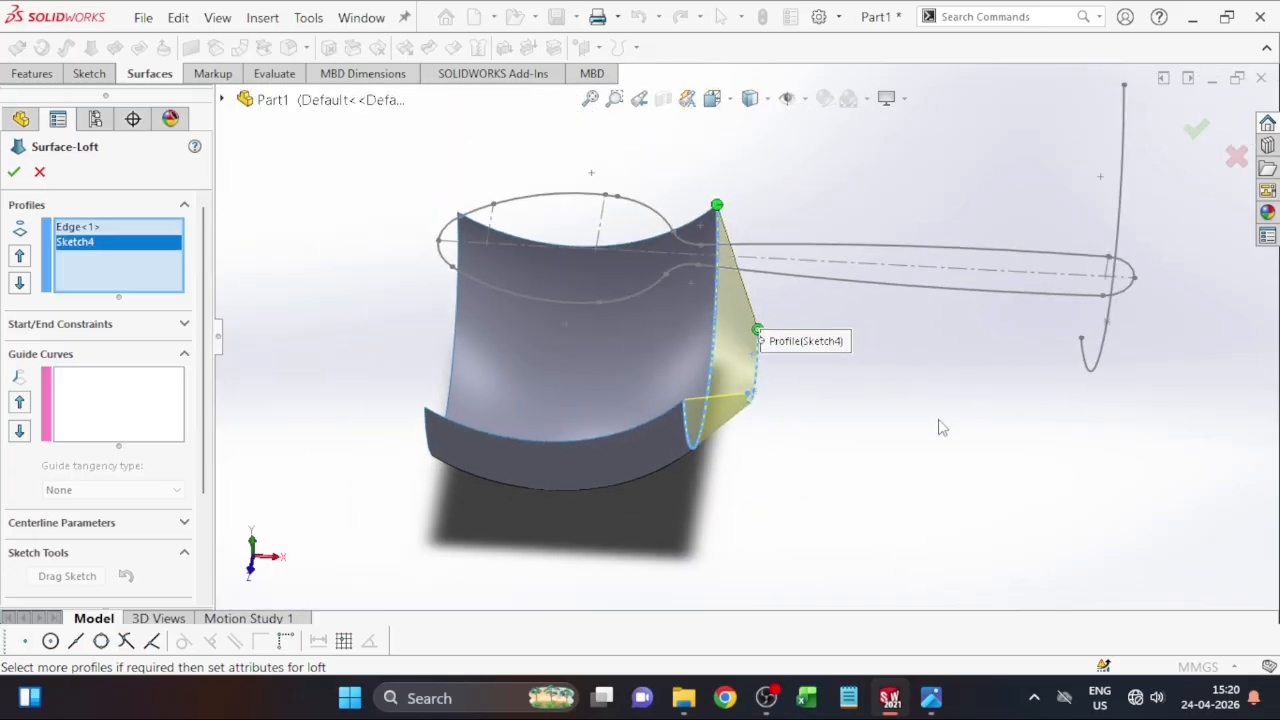
Step: Add the Sketch2 side profile as the loft's guide curve and create the neck surface
left_click(116, 410)
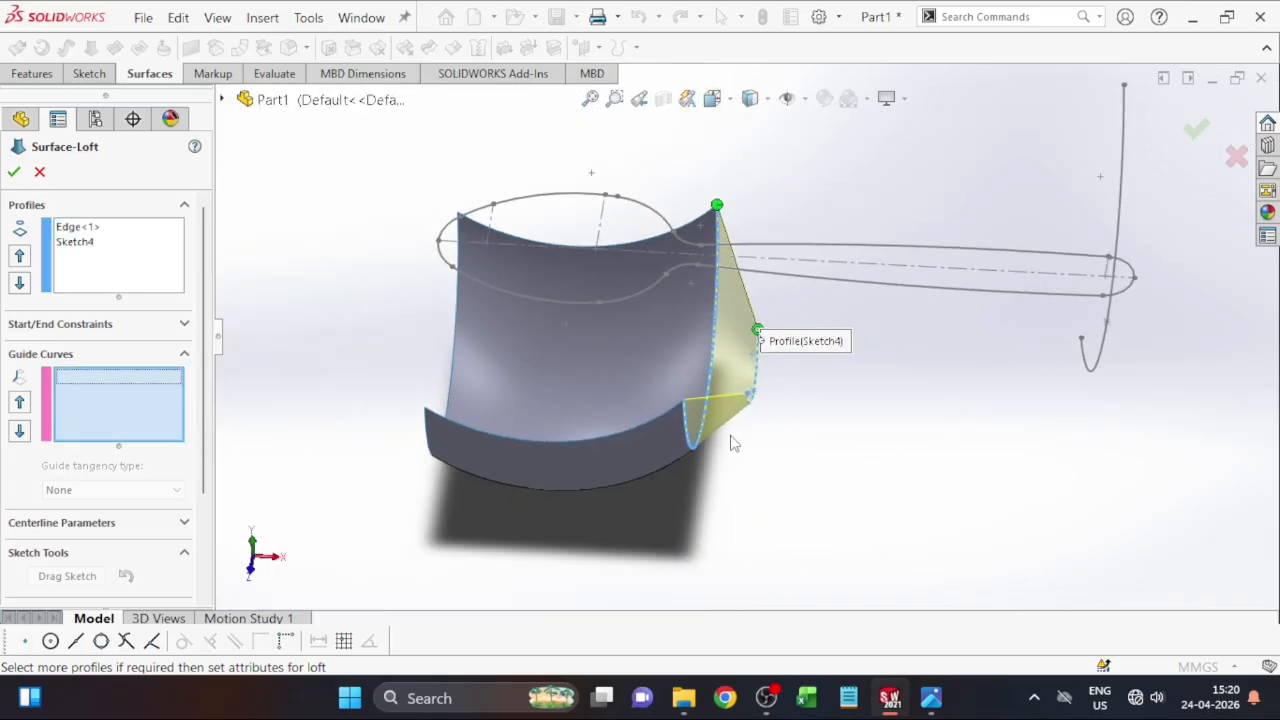
scroll(731, 440, "down", 2)
scroll(730, 320, "up", 2)
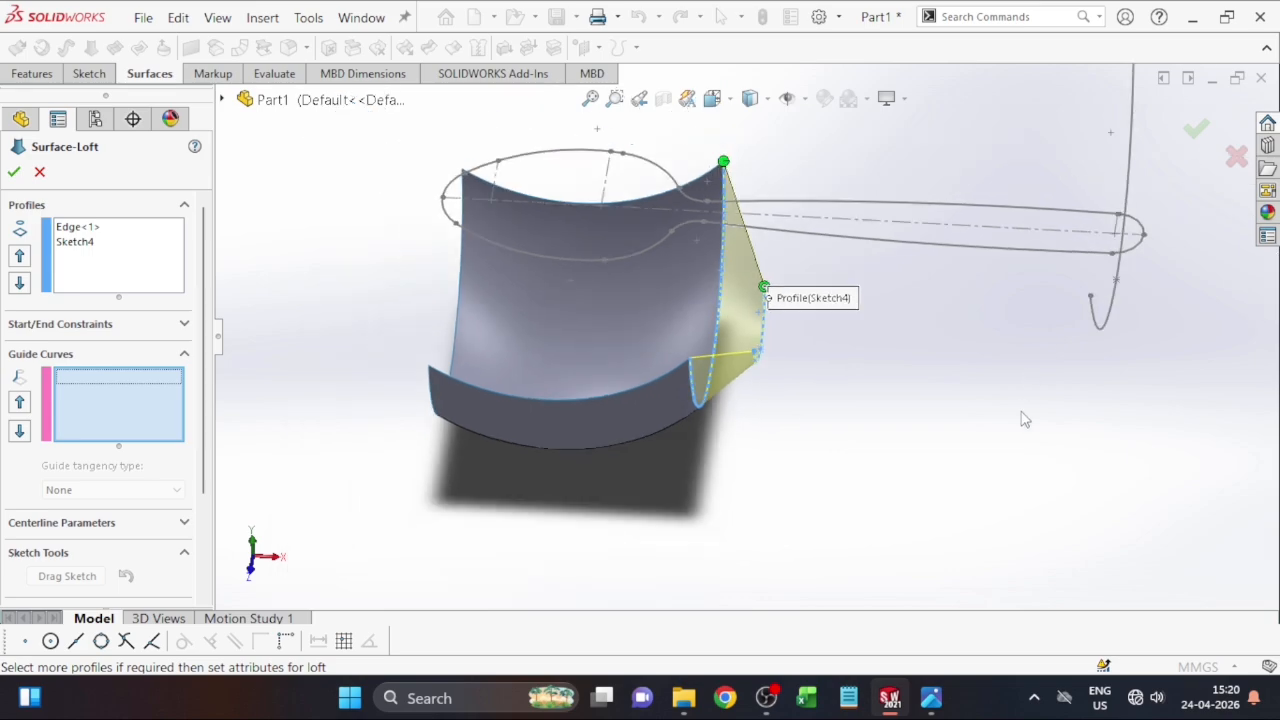
left_click(225, 101)
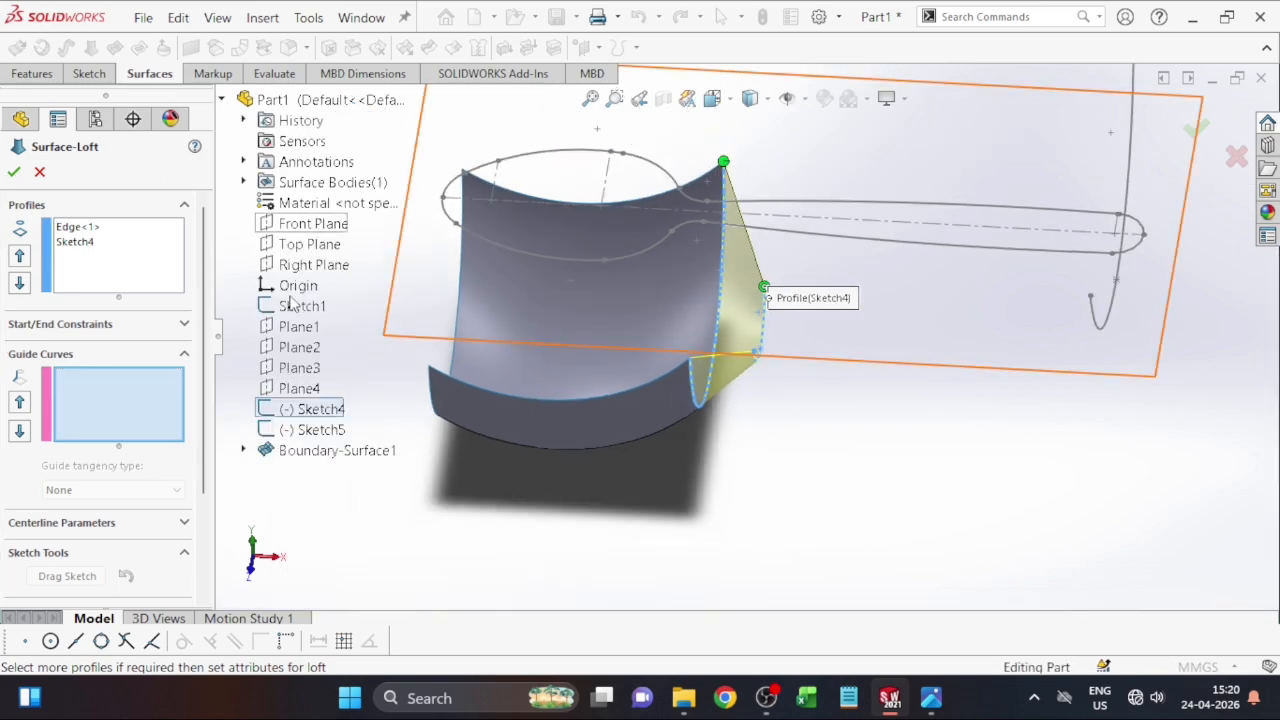
left_click(244, 451)
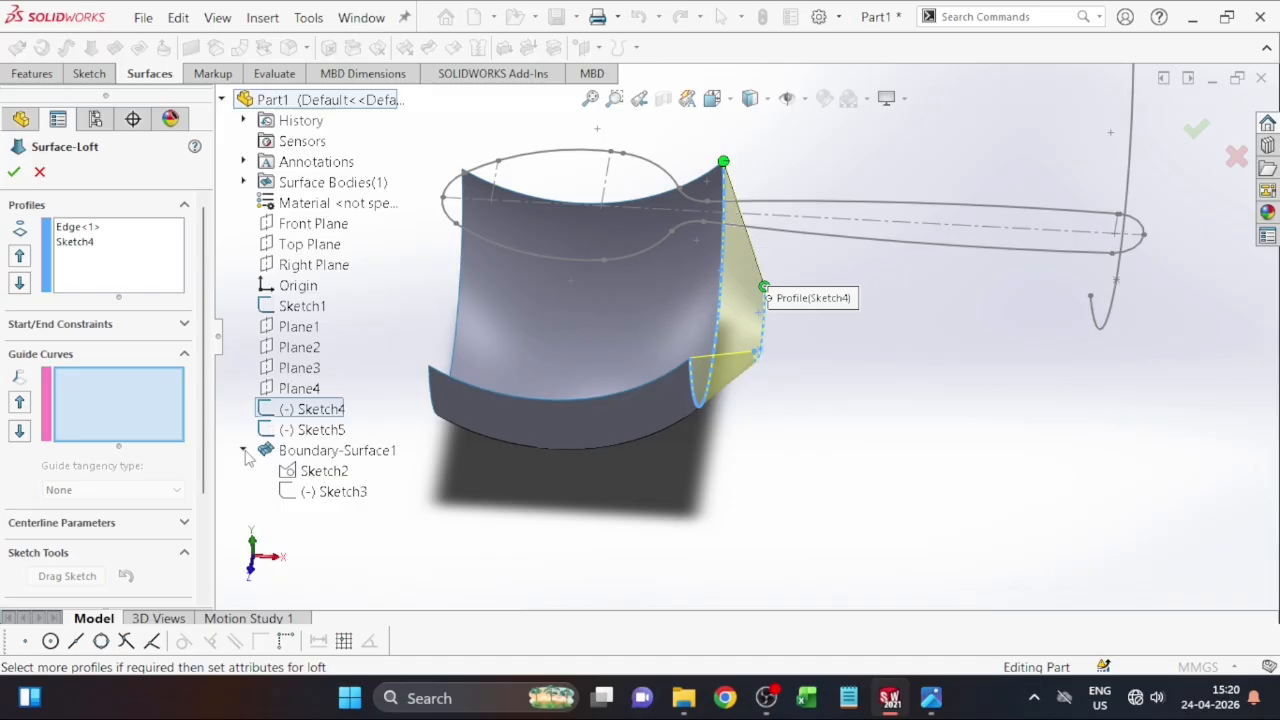
left_click(296, 473)
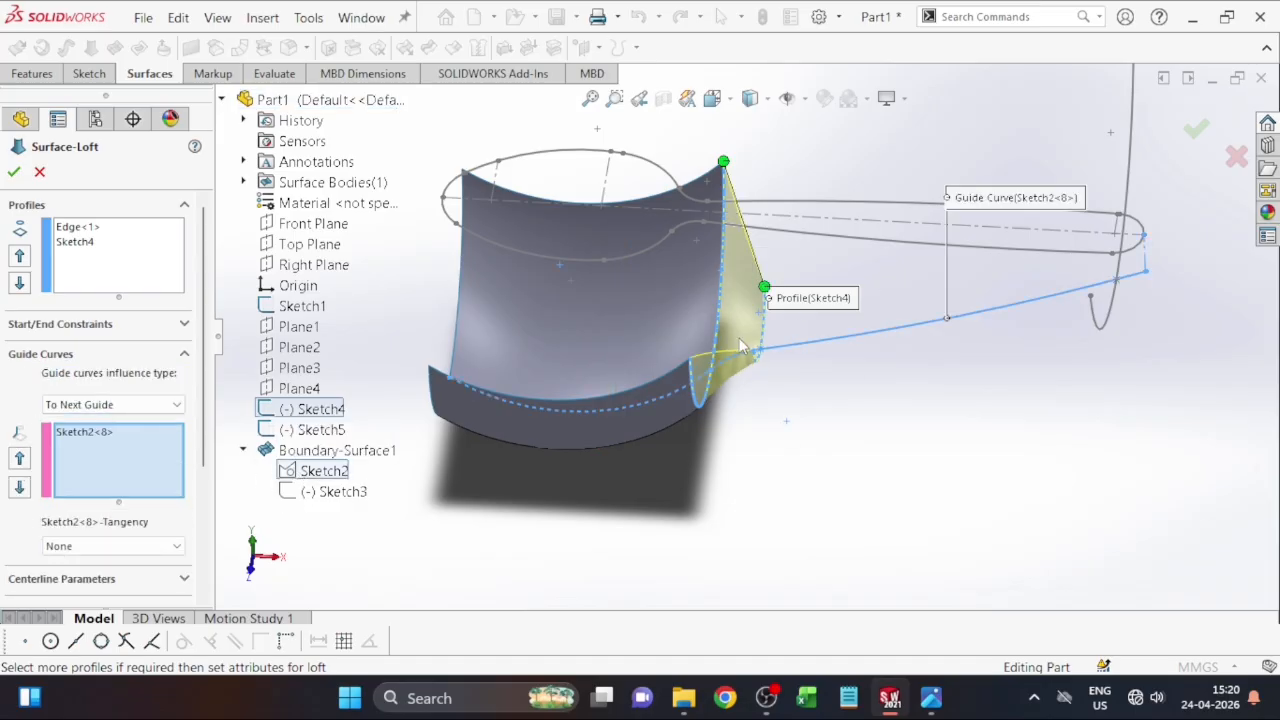
left_click(14, 171)
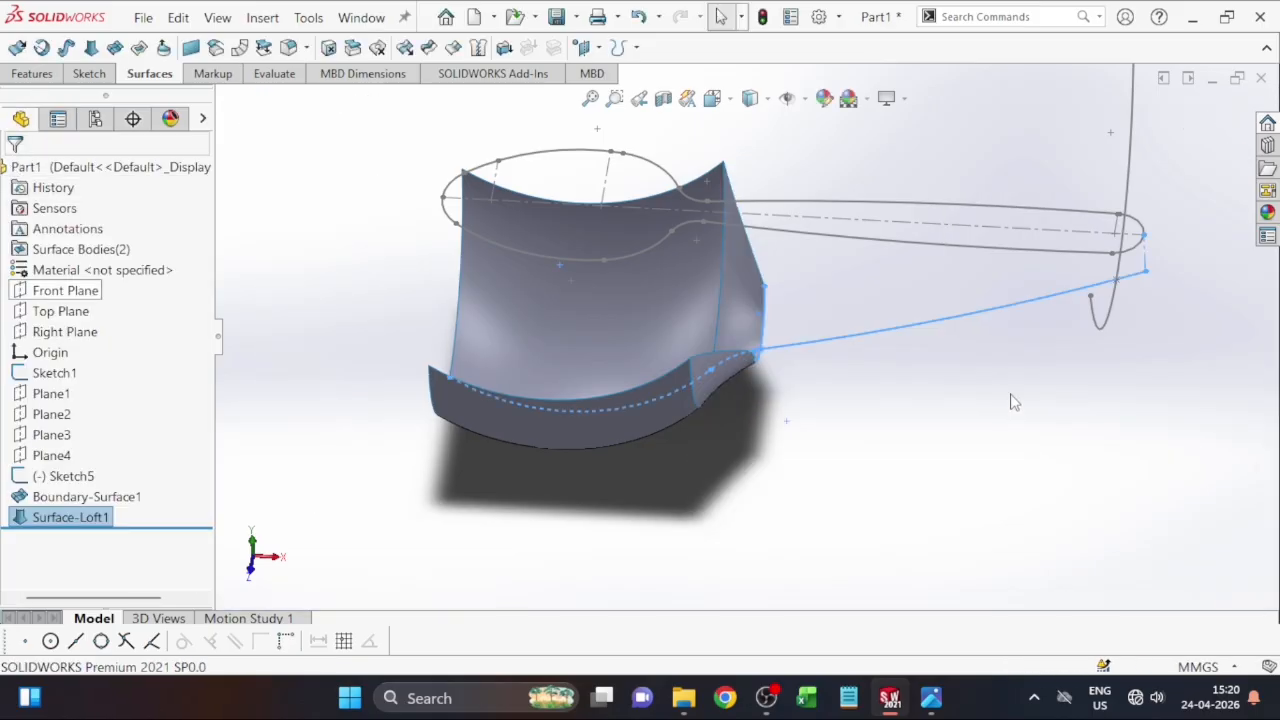
left_click(973, 432)
middle_click_drag(969, 433, 940, 451)
middle_click_drag(1066, 323, 912, 453)
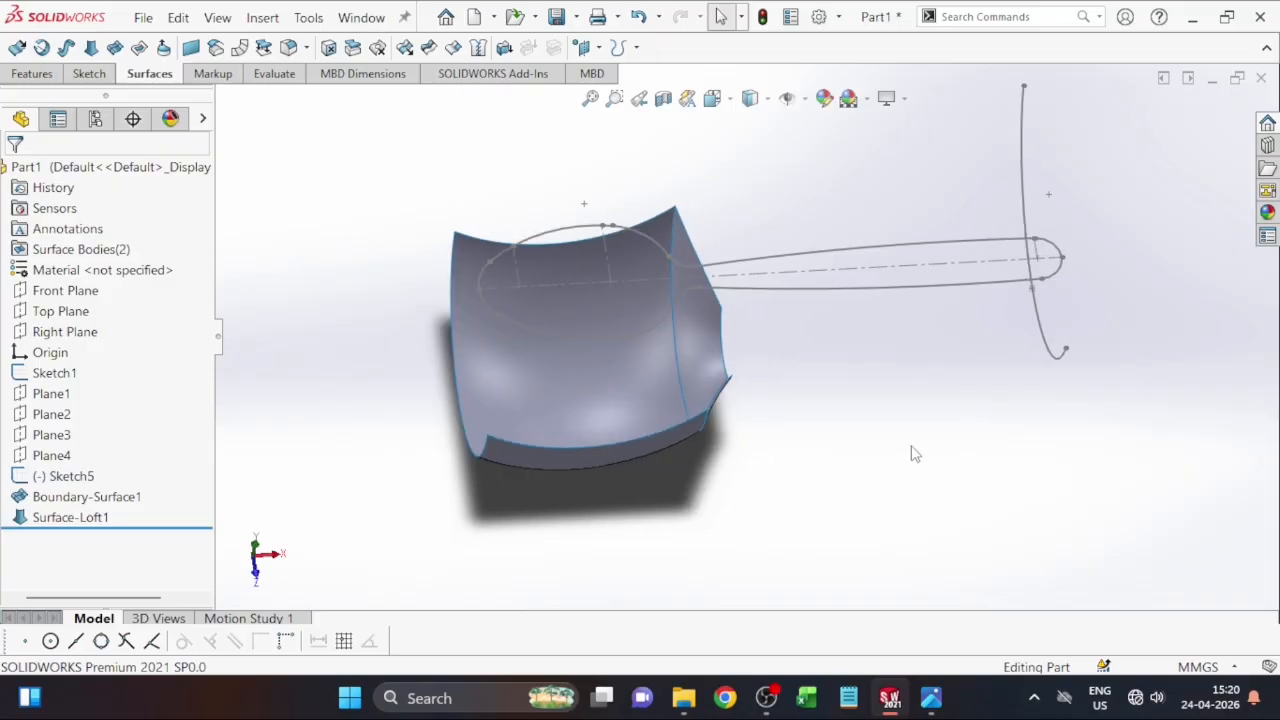
scroll(903, 449, "up", 1)
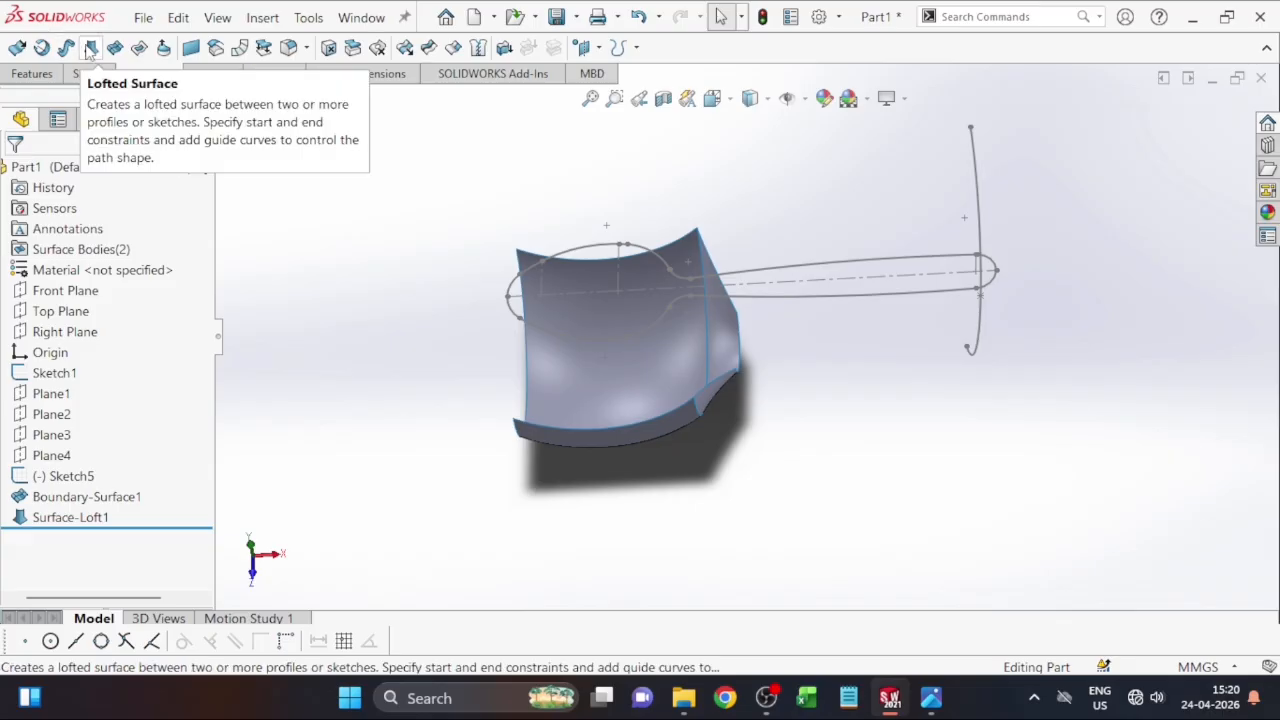
left_click(90, 50)
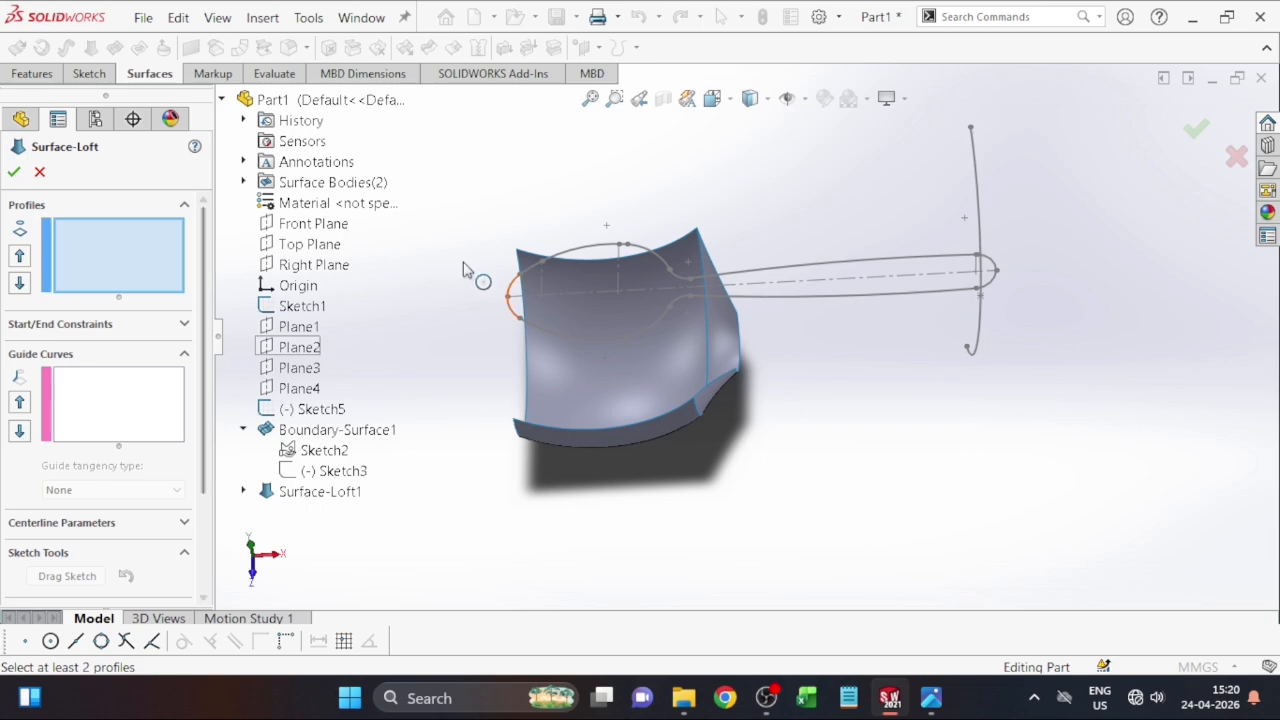
left_click(224, 101)
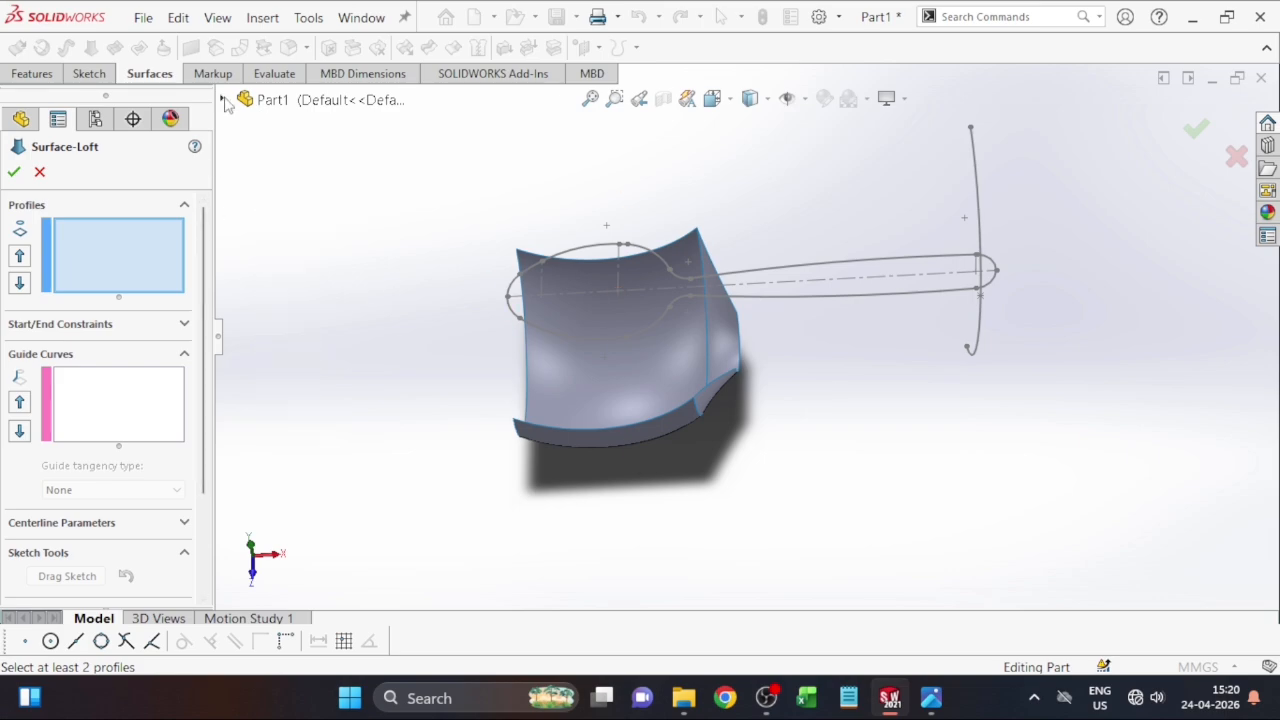
middle_click_drag(791, 321, 771, 360)
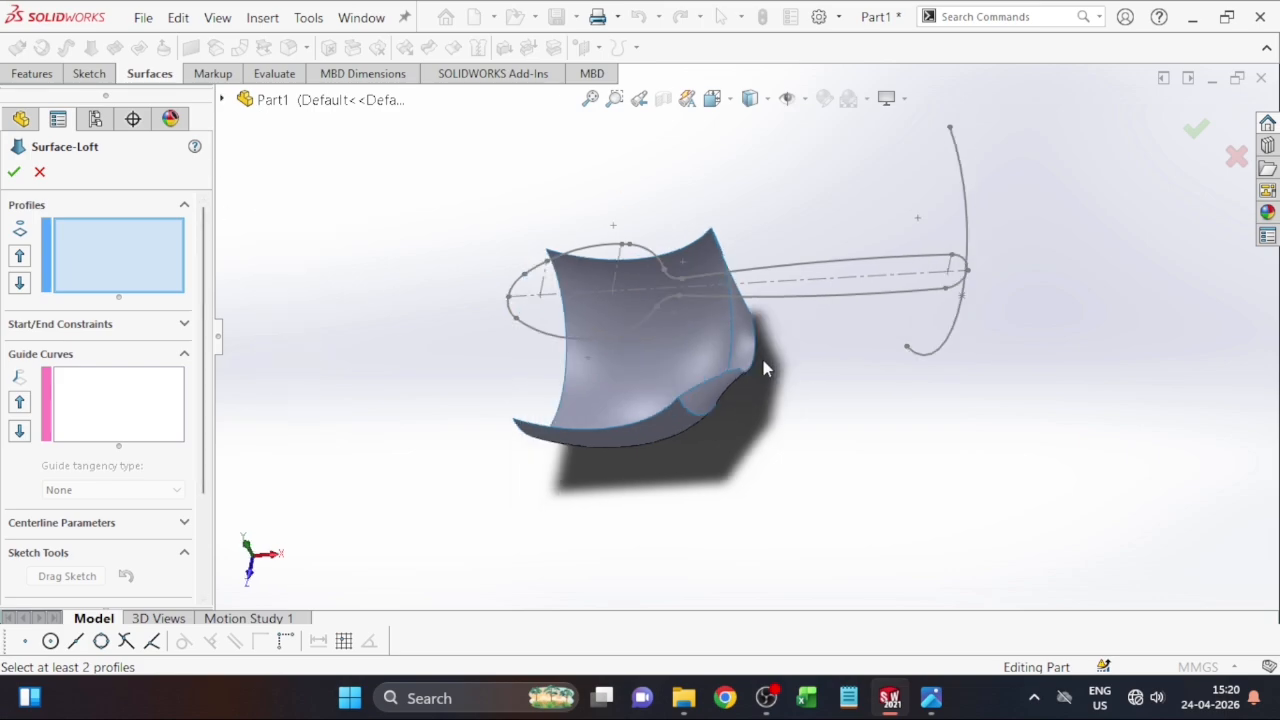
left_click(756, 362)
scroll(775, 372, "up", 3)
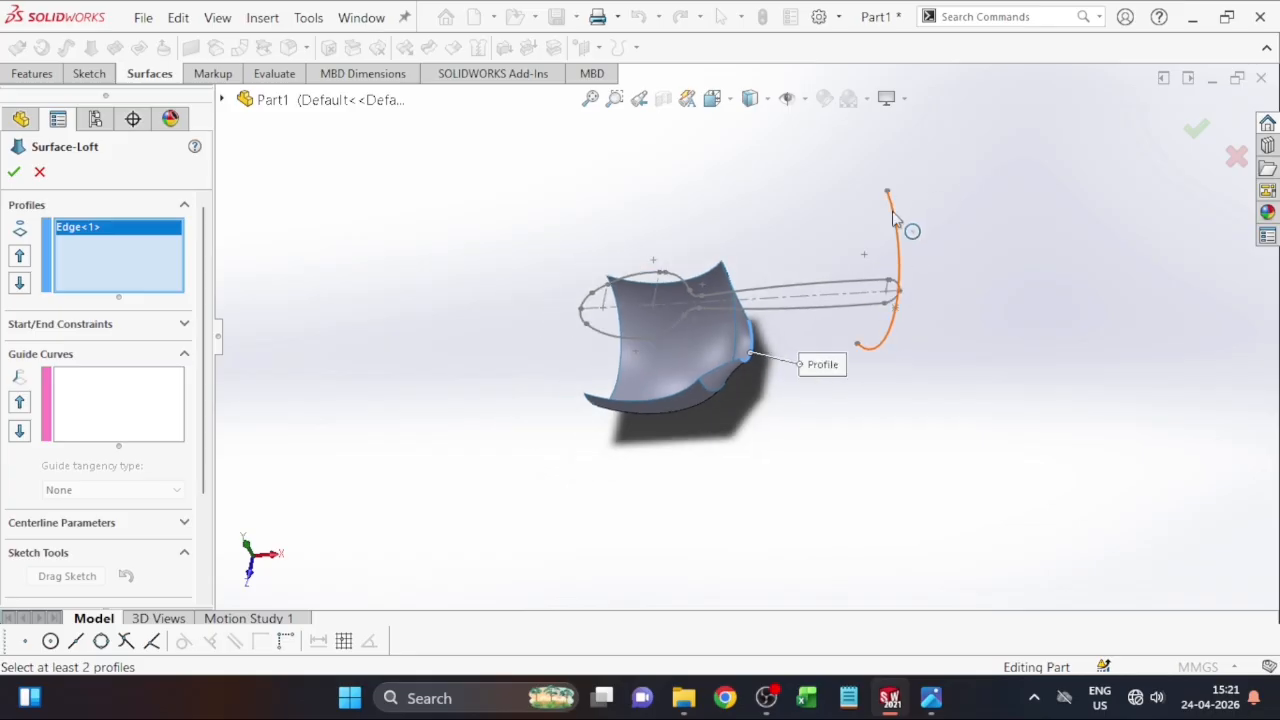
left_click(895, 214)
mouse_move(909, 337)
middle_mouse_down()
mouse_move(903, 376)
mouse_move(855, 391)
middle_mouse_up()
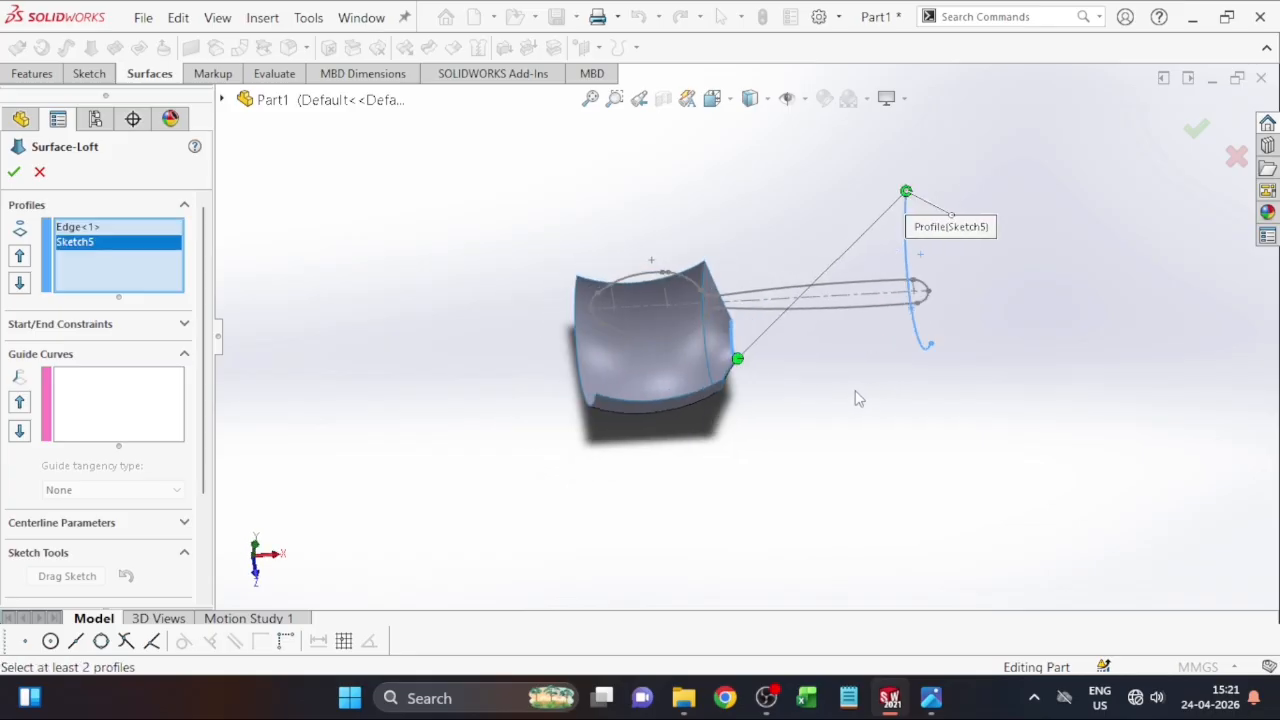
scroll(855, 391, "down", 1)
key("Return")
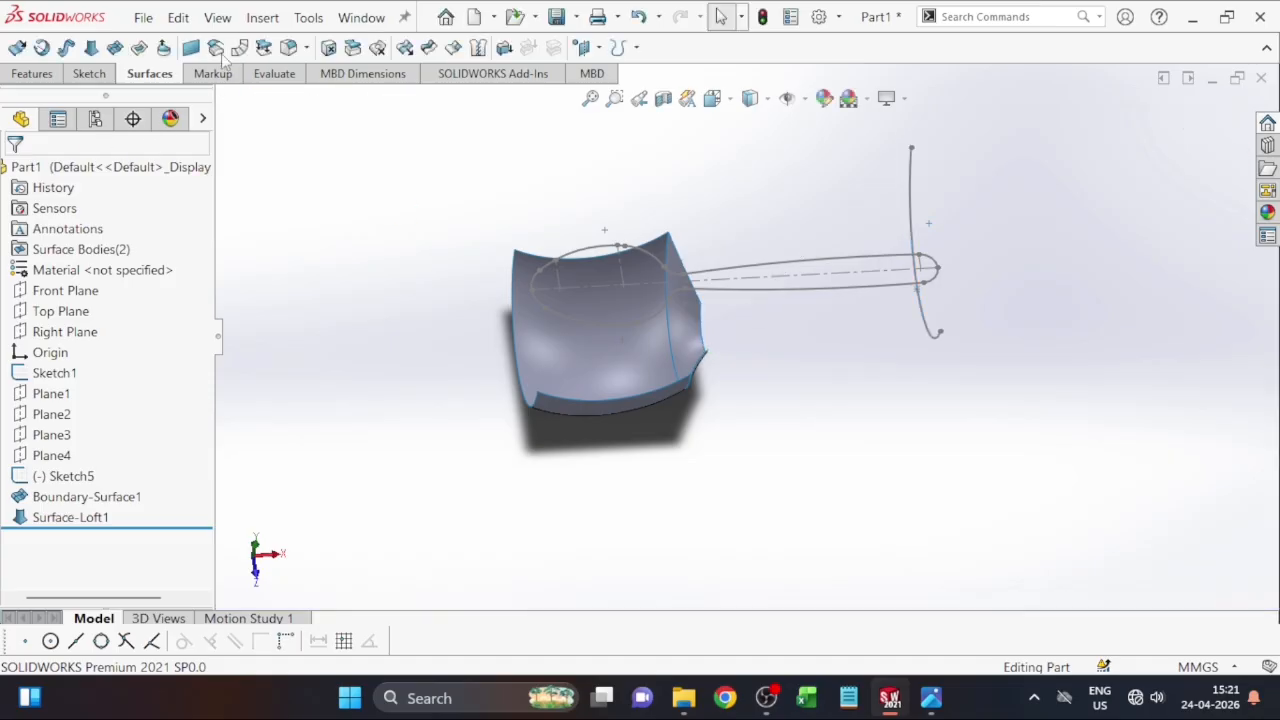
Step: Start a lofted surface with the neck surface's handle-side edge and the Sketch5 arc at the handle end as profiles
left_click(91, 47)
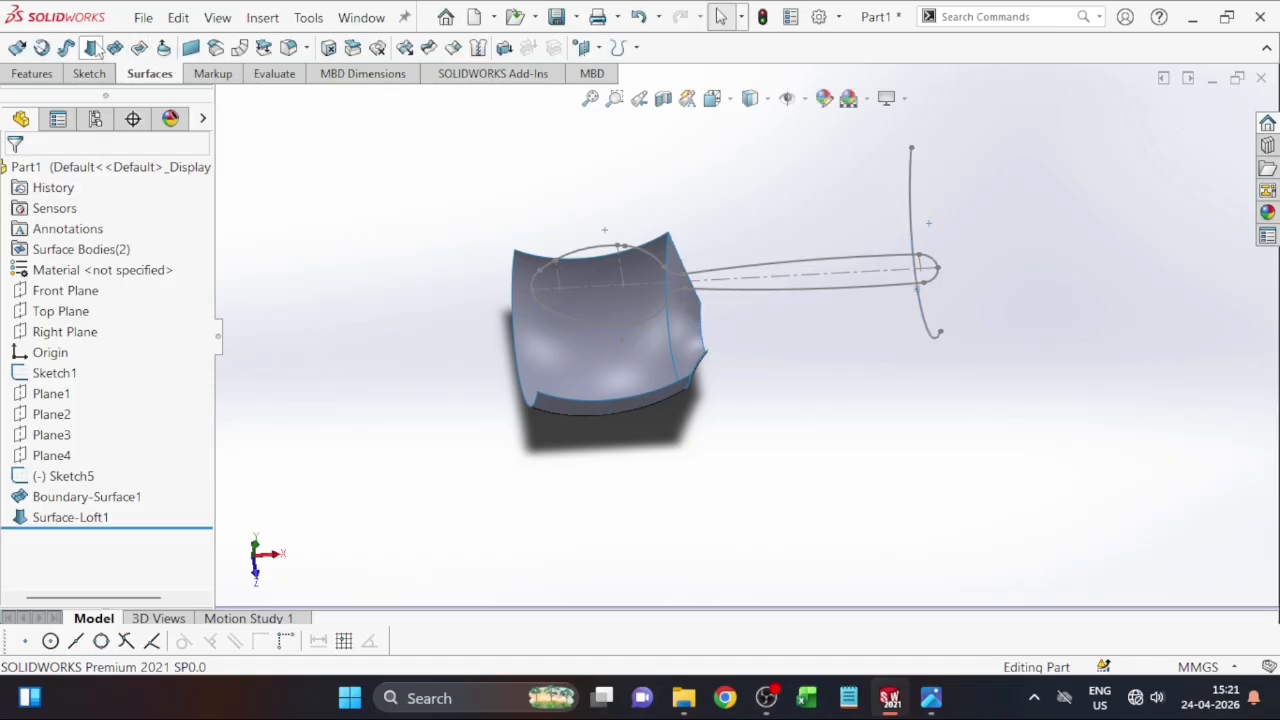
scroll(656, 305, "down", 2)
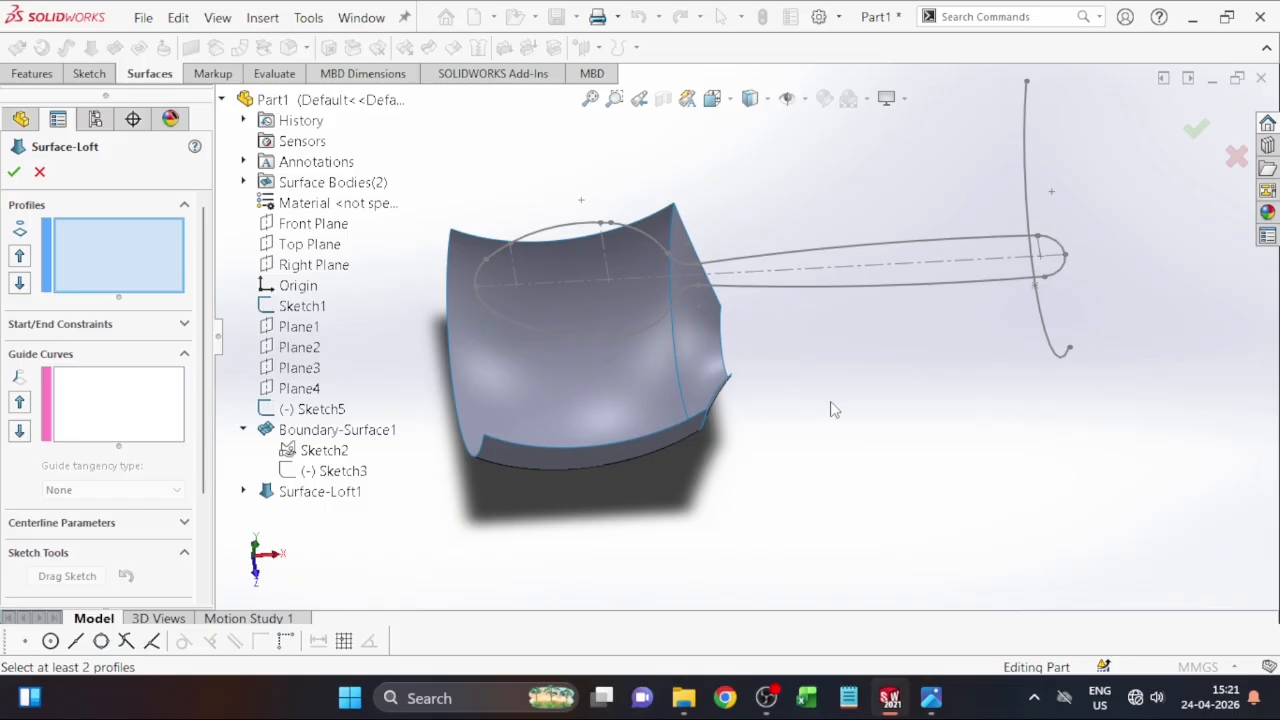
middle_click_drag(834, 406, 798, 395)
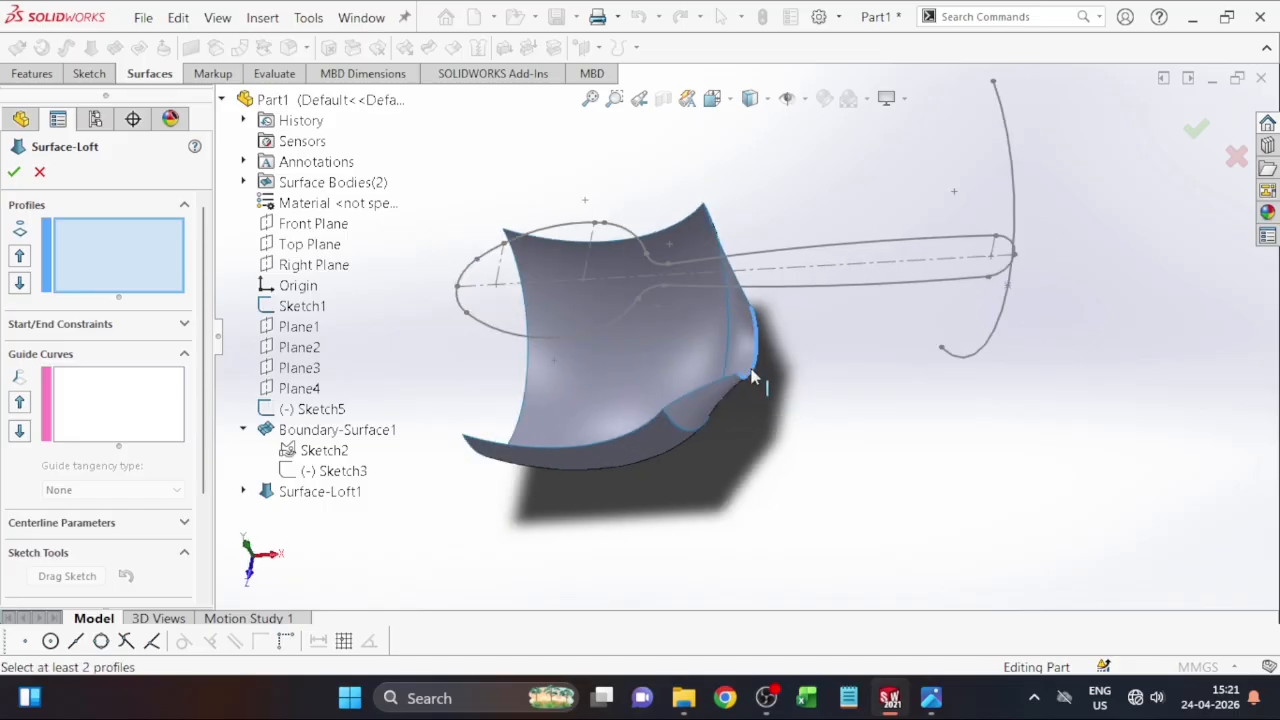
left_click(754, 372)
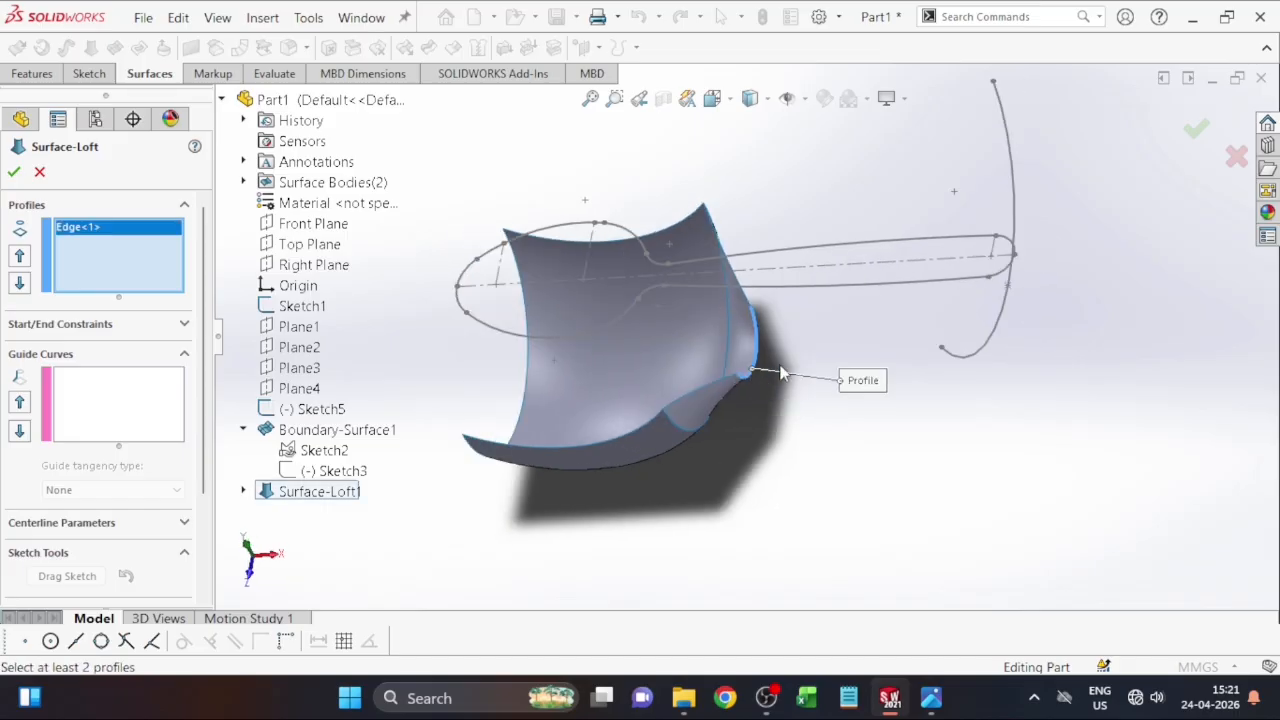
left_click(993, 335)
scroll(995, 336, "up", 3)
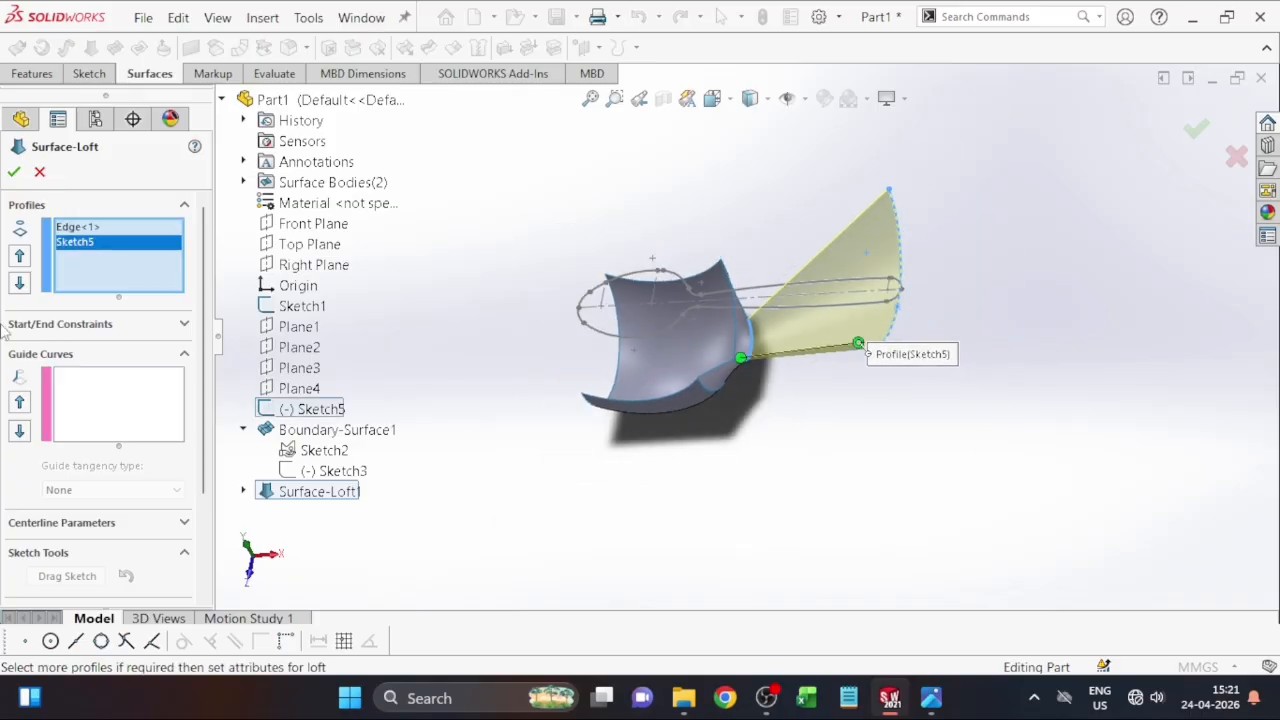
Step: Add the Sketch2 side profile as the loft's guide curve and create the handle surface
left_click(97, 405)
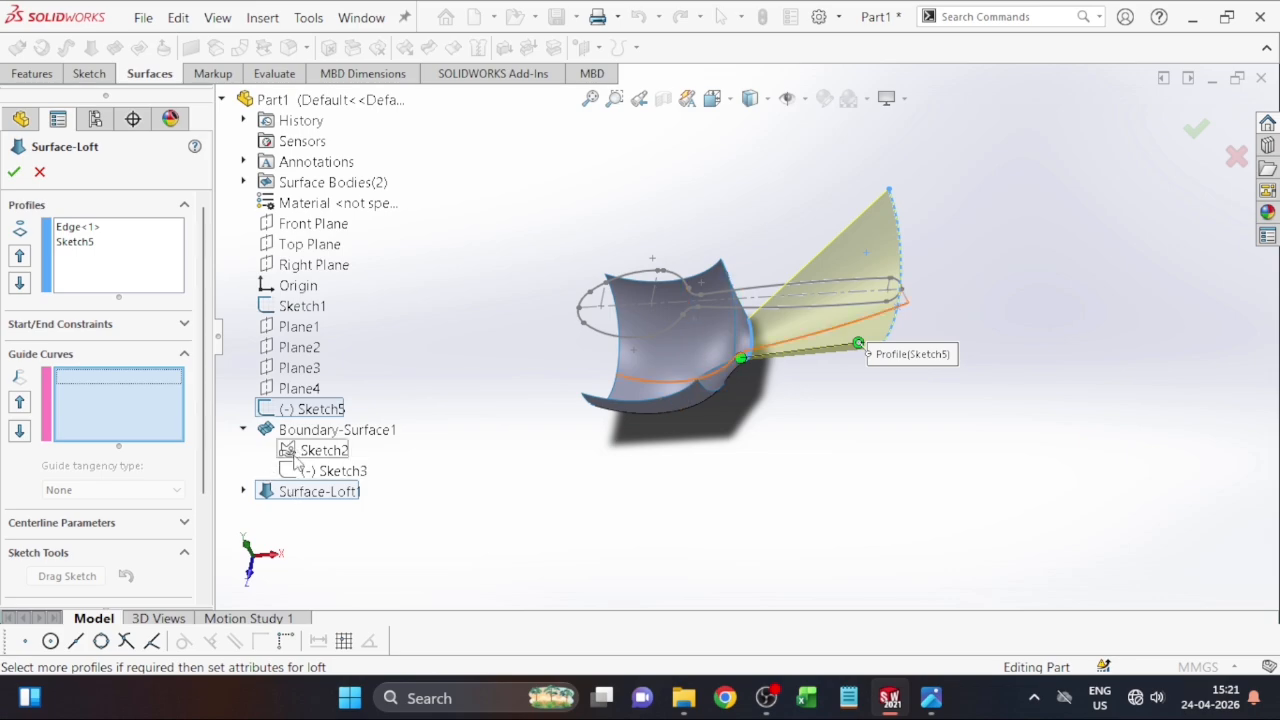
left_click(294, 455)
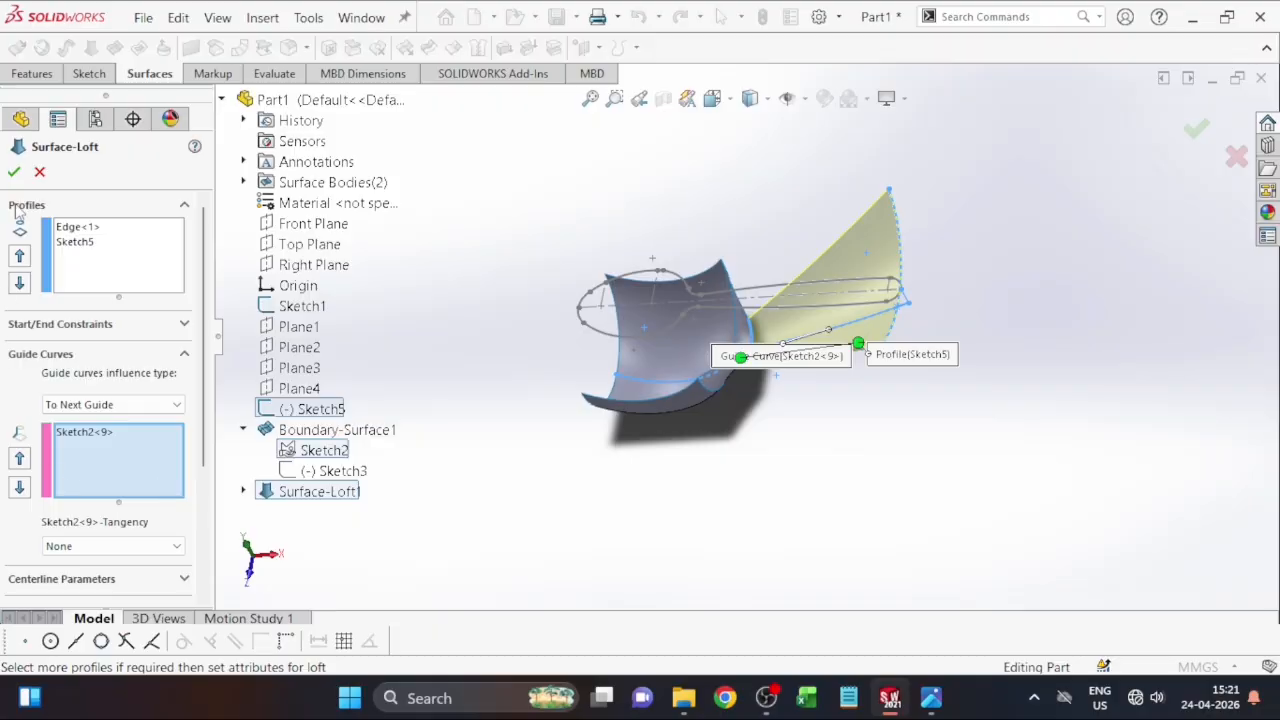
left_click(14, 171)
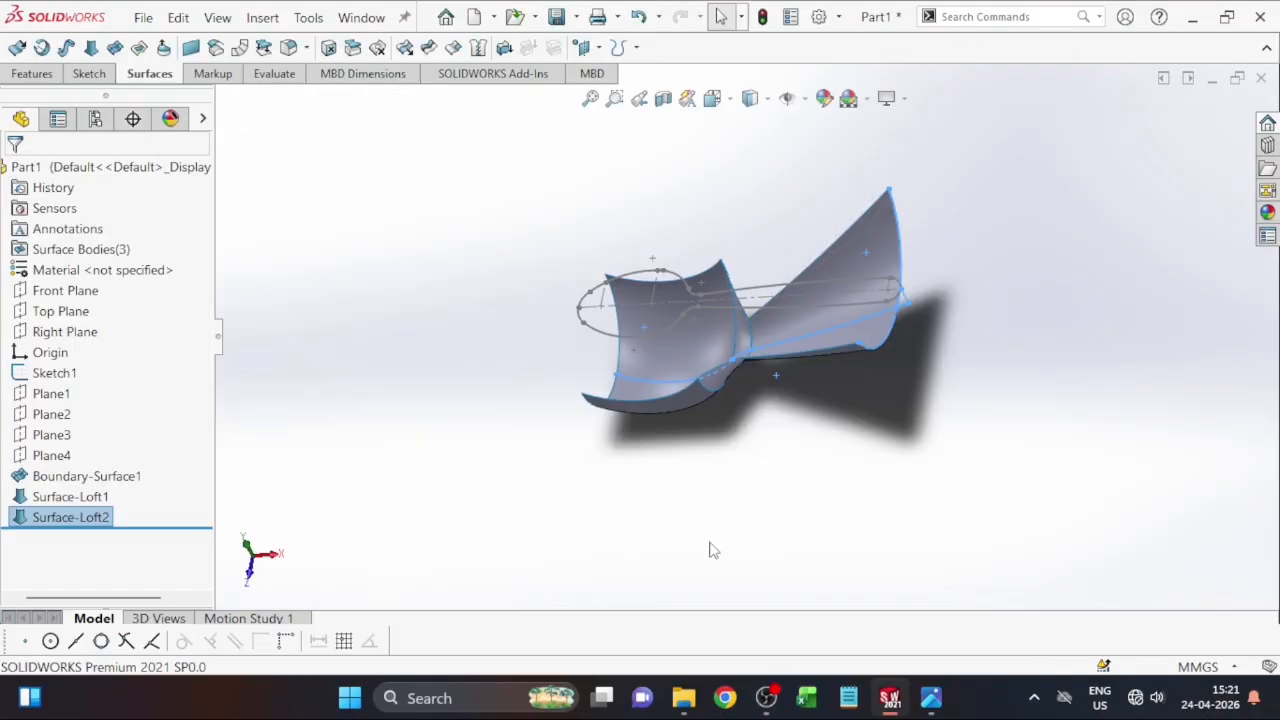
left_click(797, 499)
Step: Inspect the handle surface and its junction with the neck and bowl surfaces from several angles
middle_click_drag(797, 505, 845, 505)
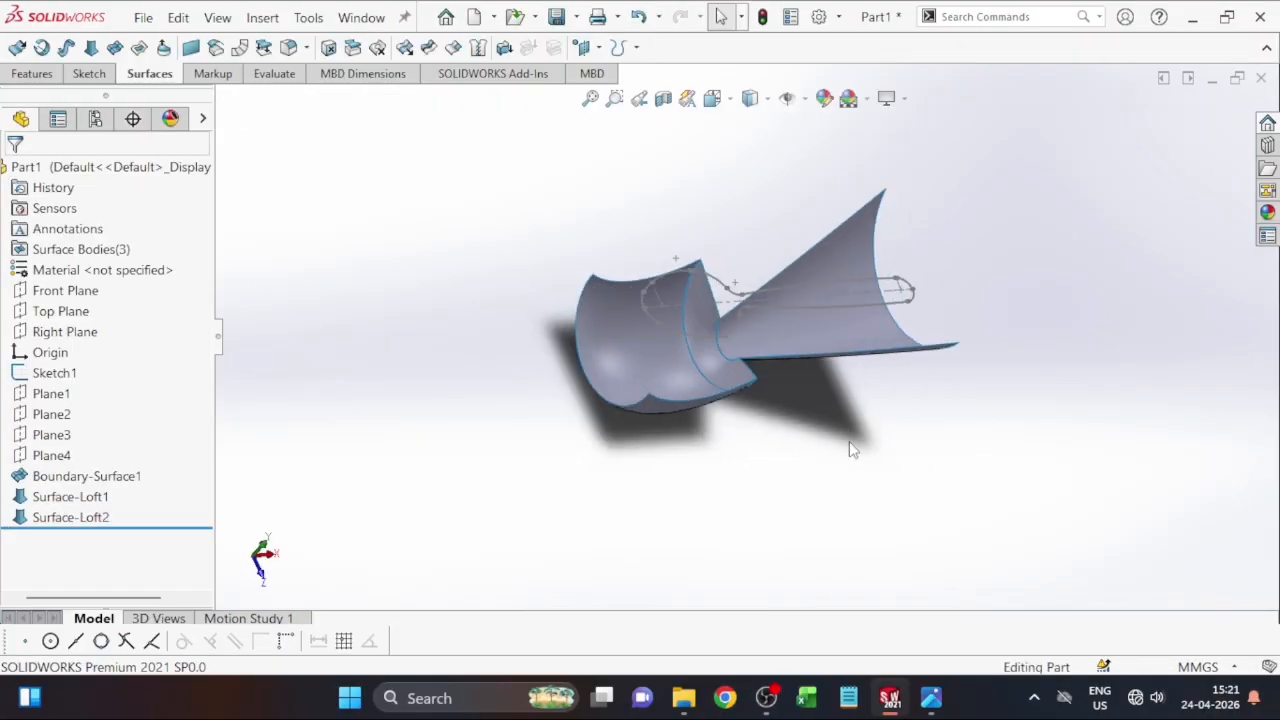
middle_click_drag(849, 450, 986, 274)
scroll(986, 274, "down", 3)
scroll(949, 443, "down", 3)
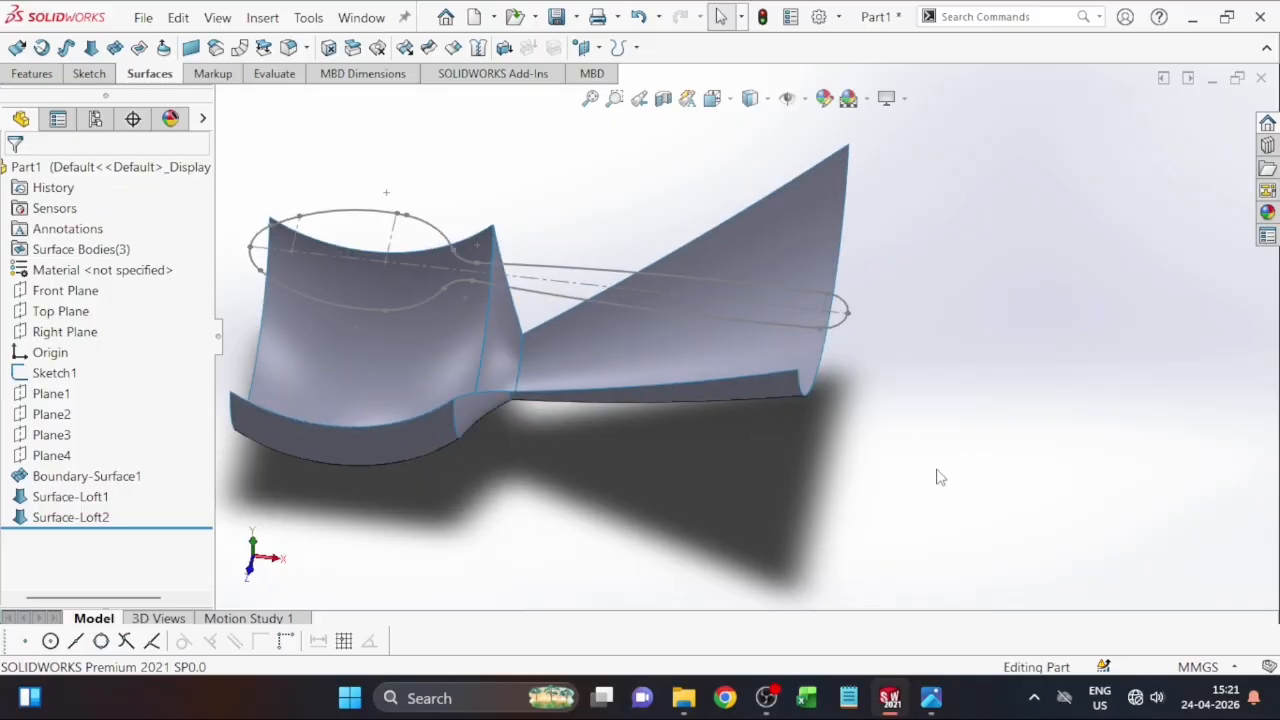
scroll(940, 477, "up", 3)
middle_click_drag(760, 434, 817, 375)
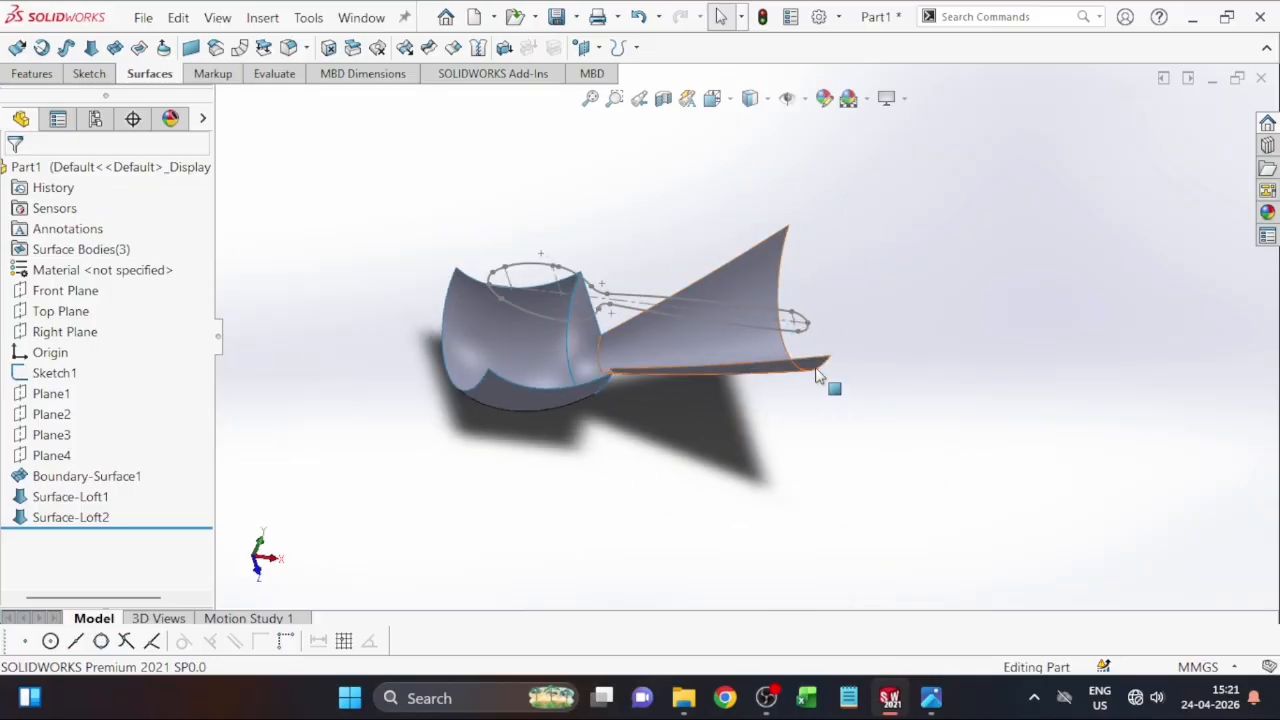
scroll(817, 375, "down", 3)
middle_click_drag(800, 314, 710, 341)
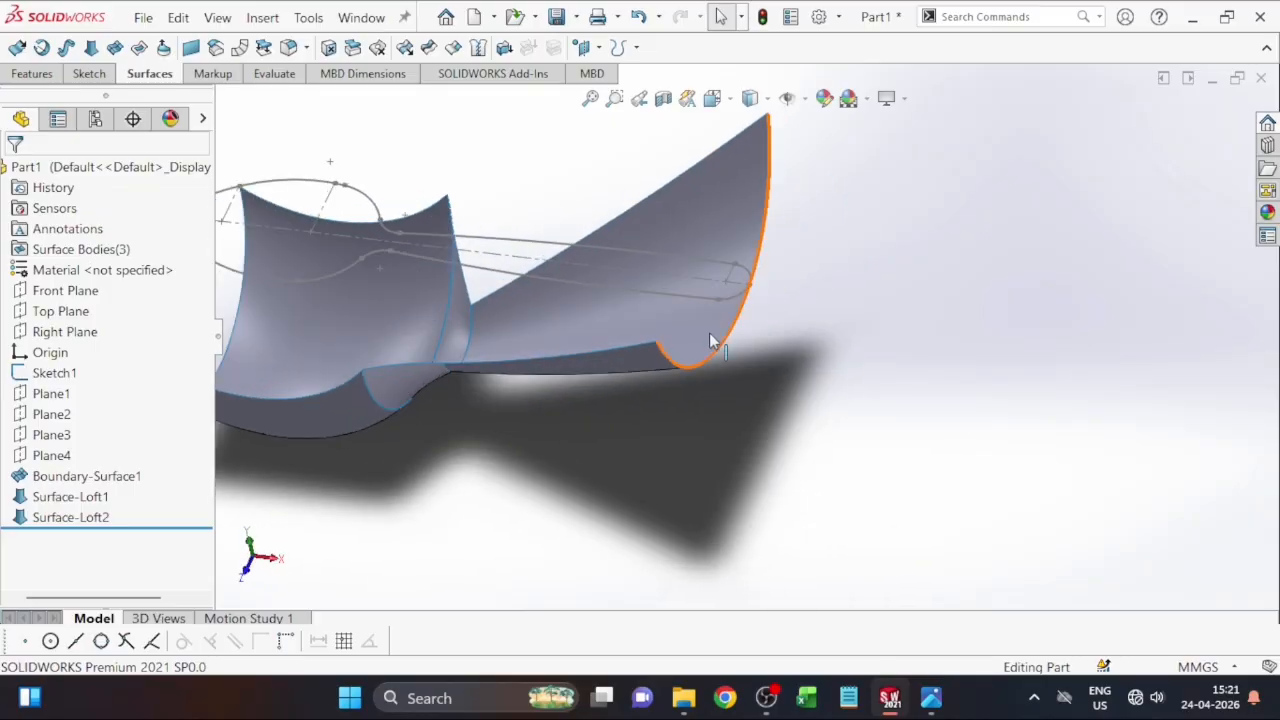
scroll(743, 402, "up", 2)
mouse_move(743, 402)
middle_mouse_down()
mouse_move(731, 407)
mouse_move(748, 402)
middle_mouse_up()
middle_click_drag(763, 308, 812, 370)
scroll(760, 396, "up", 2)
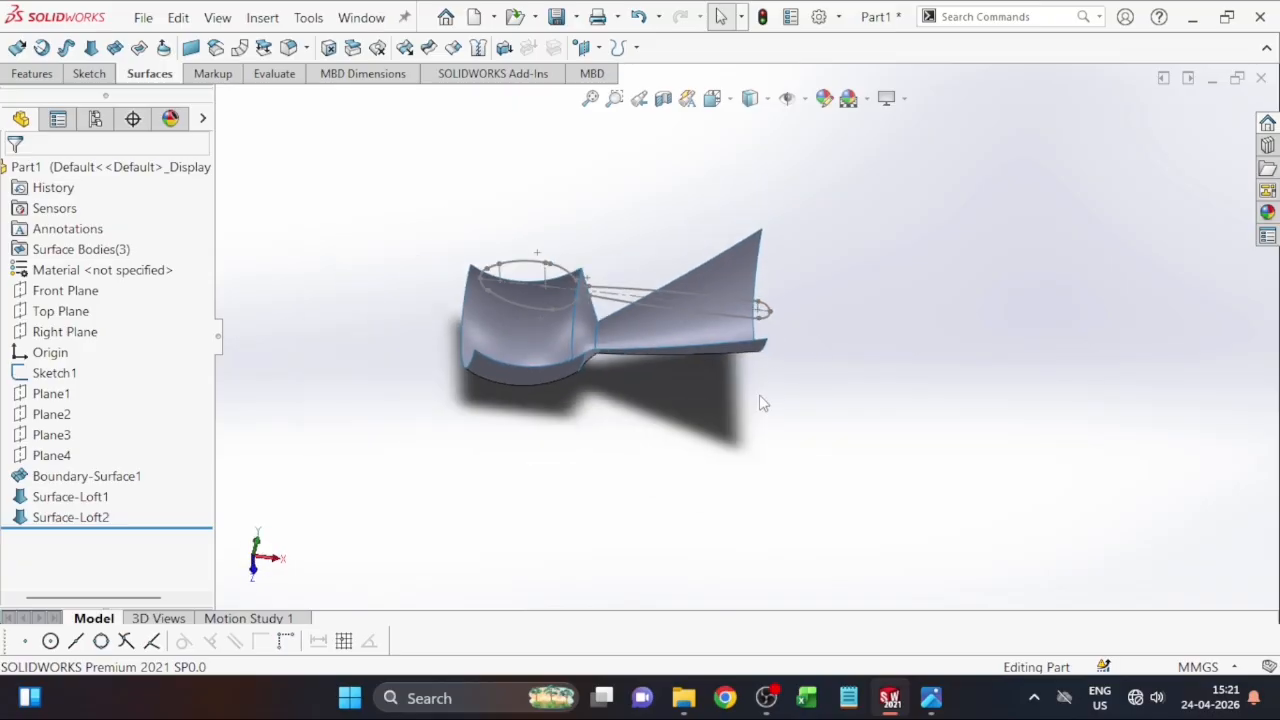
mouse_move(760, 403)
middle_mouse_down()
mouse_move(829, 314)
mouse_move(808, 369)
mouse_move(777, 357)
mouse_move(777, 390)
mouse_move(769, 353)
mouse_move(728, 362)
mouse_move(778, 320)
mouse_move(766, 226)
middle_mouse_up()
scroll(777, 357, "down", 2)
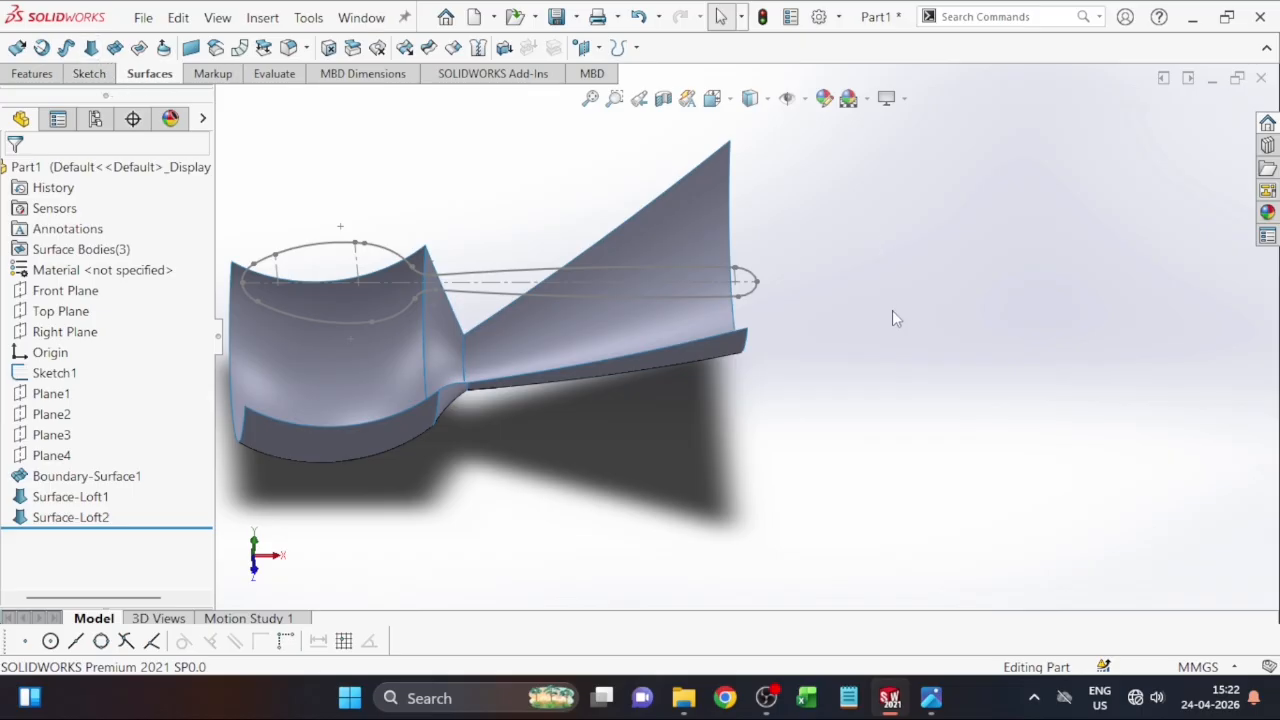
middle_click_drag(892, 310, 872, 325)
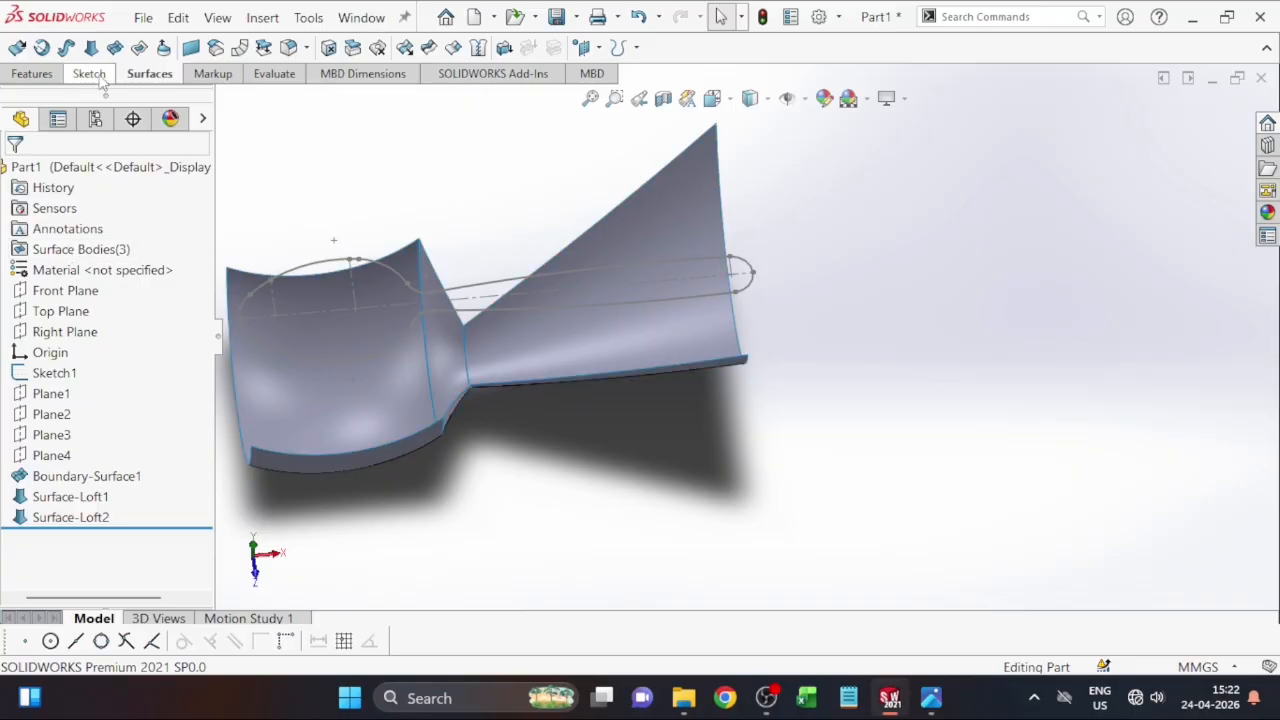
Step: Start a sketch on the Front Plane and convert the Sketch2 side profile into it with Convert Entities
left_click(50, 291)
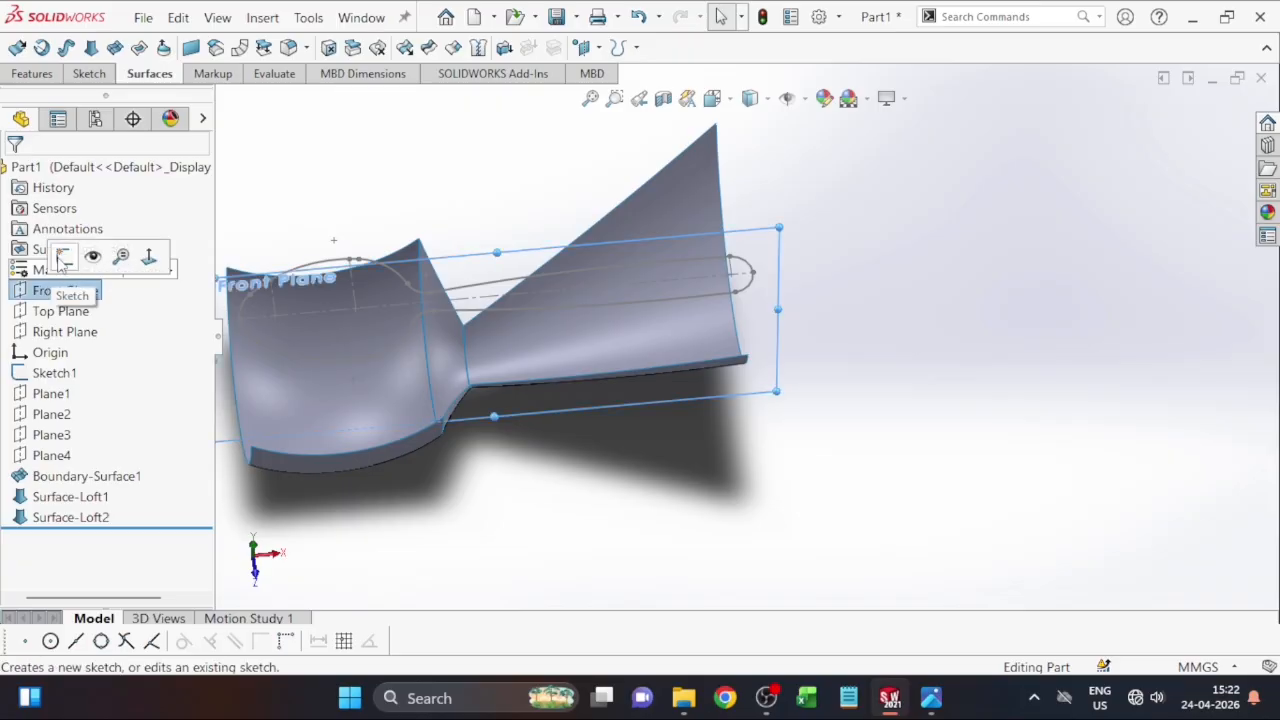
left_click(62, 257)
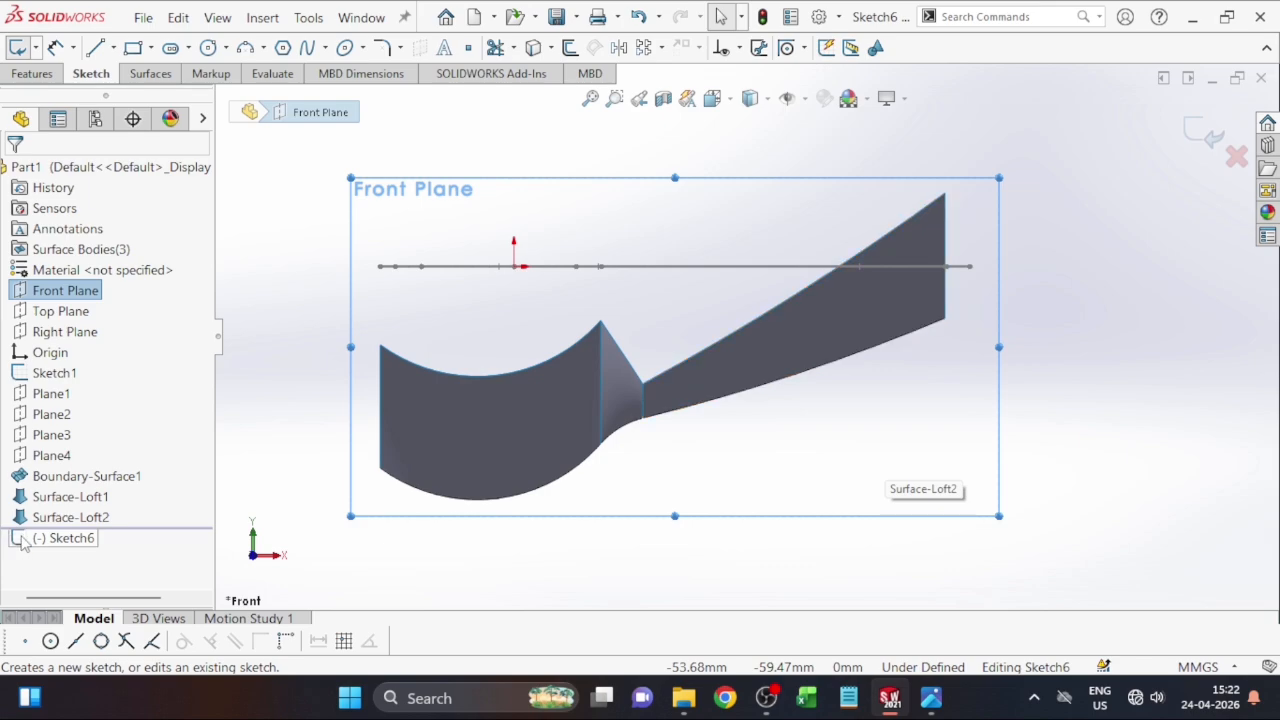
left_click(60, 538)
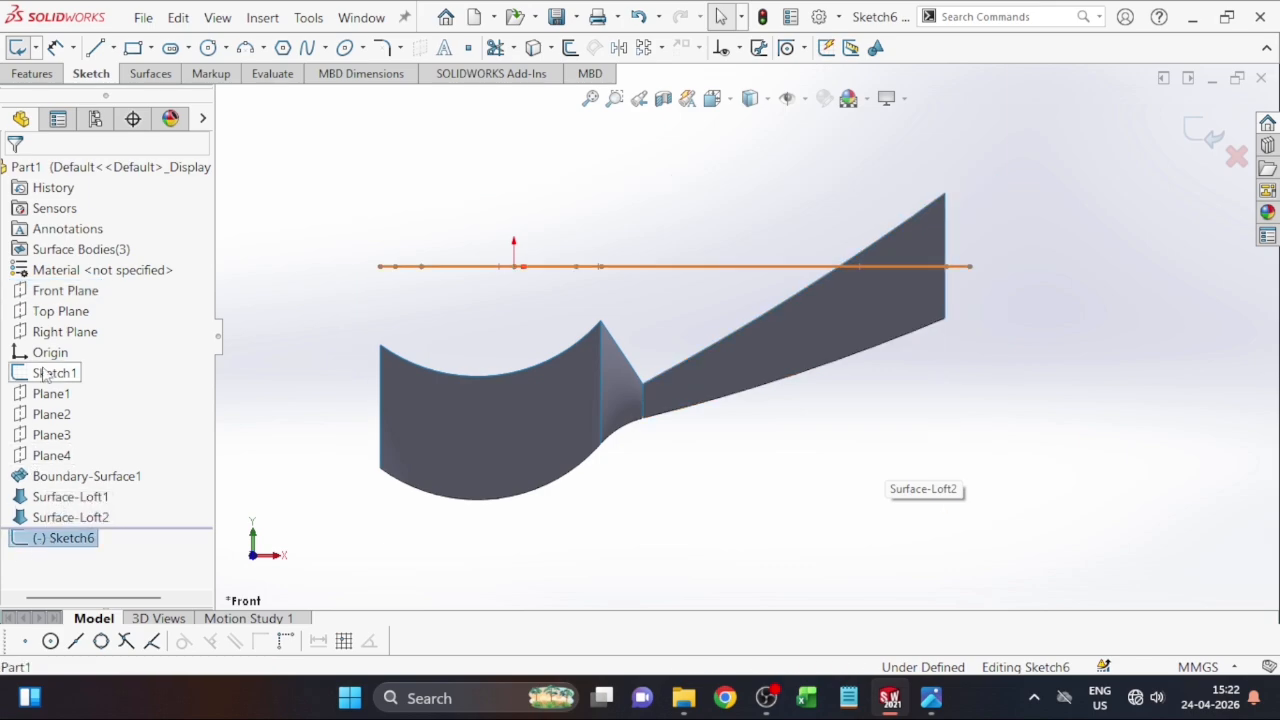
left_click(30, 520)
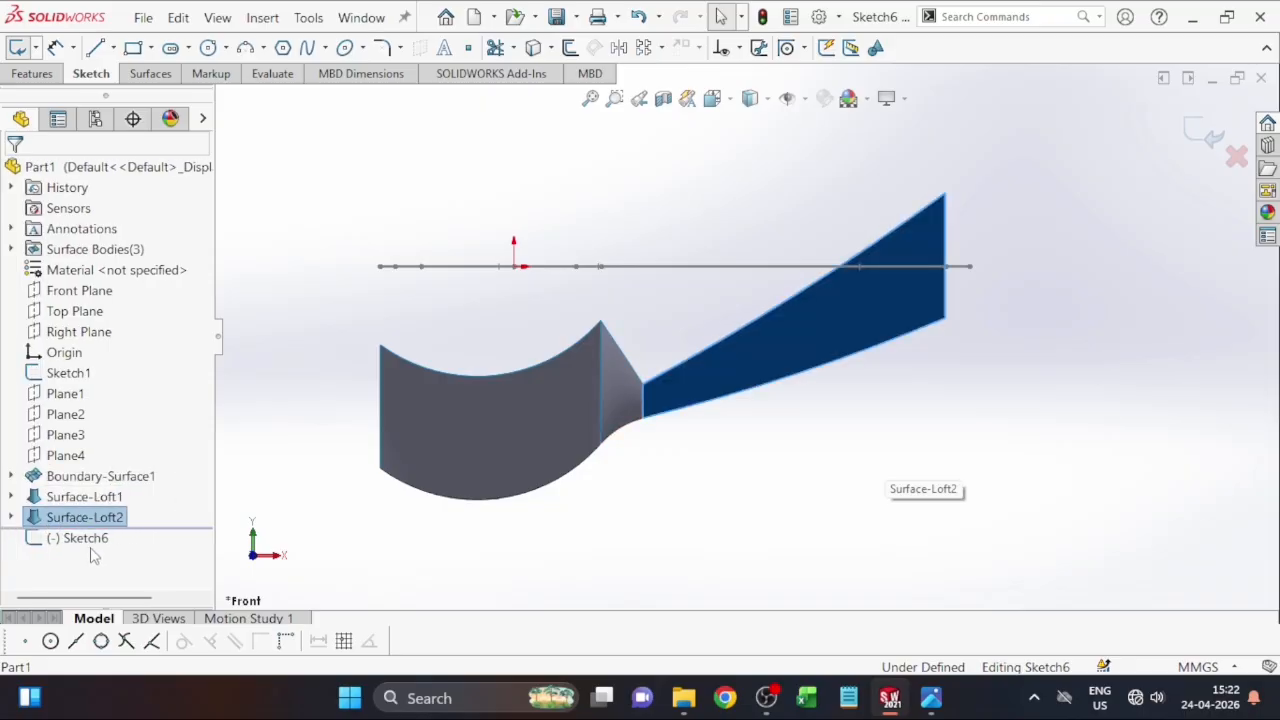
scroll(115, 389, "down", 1)
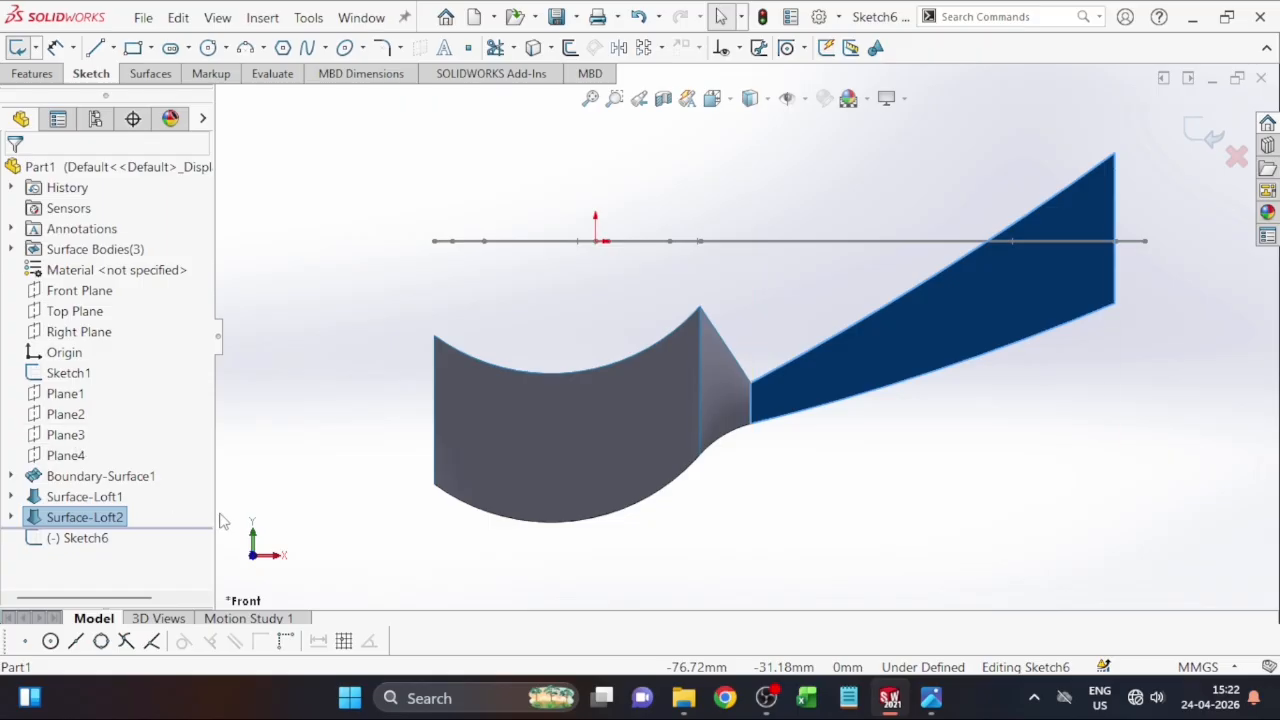
left_click(752, 563)
key("ctrl+7")
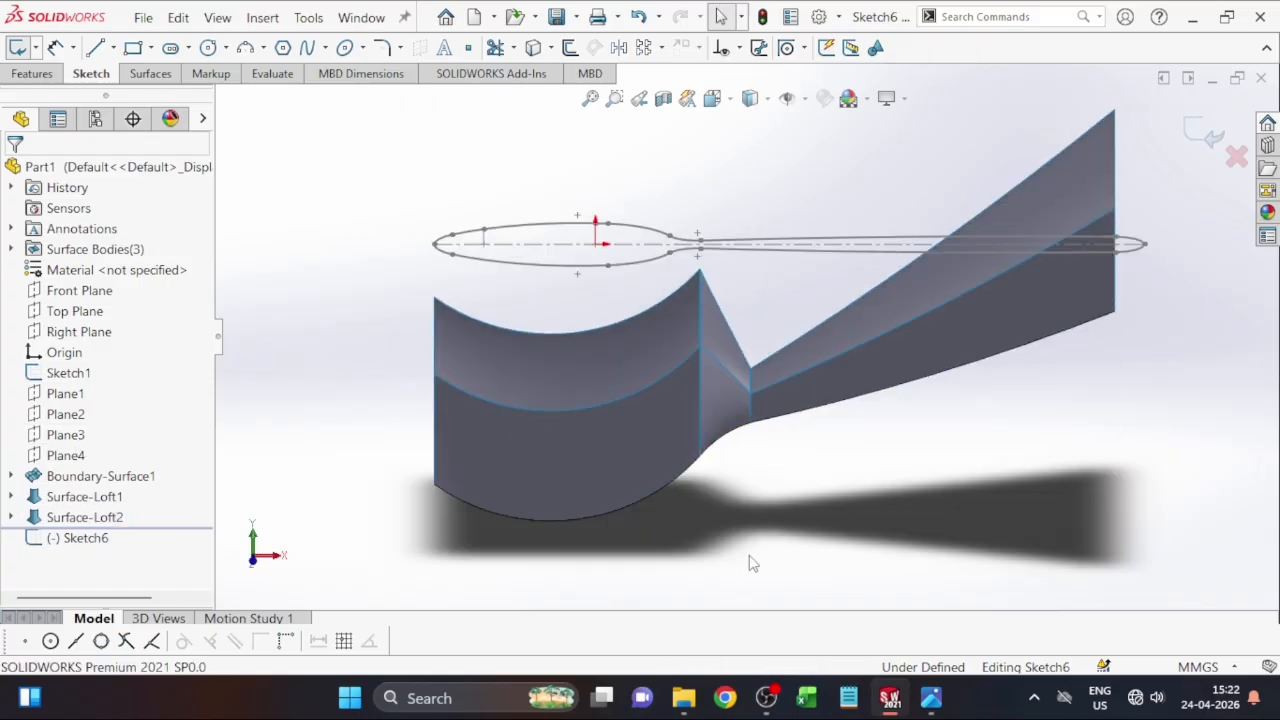
left_click(10, 517)
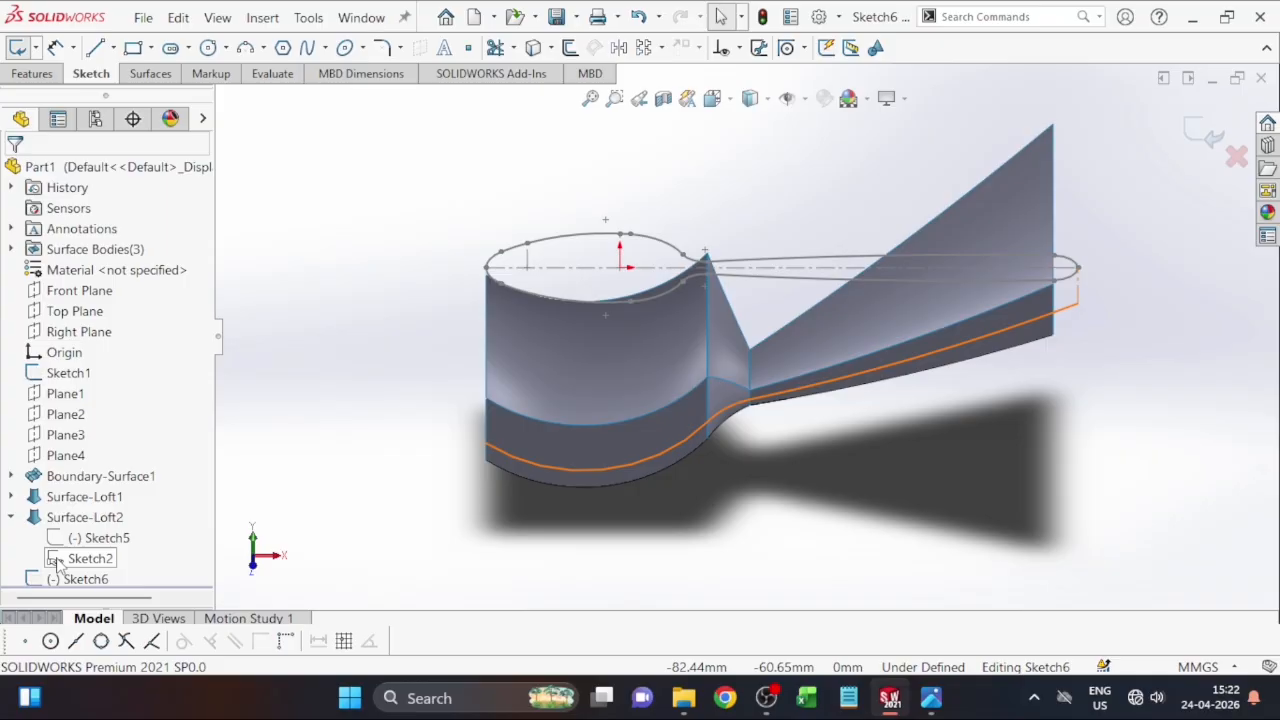
left_click(56, 561)
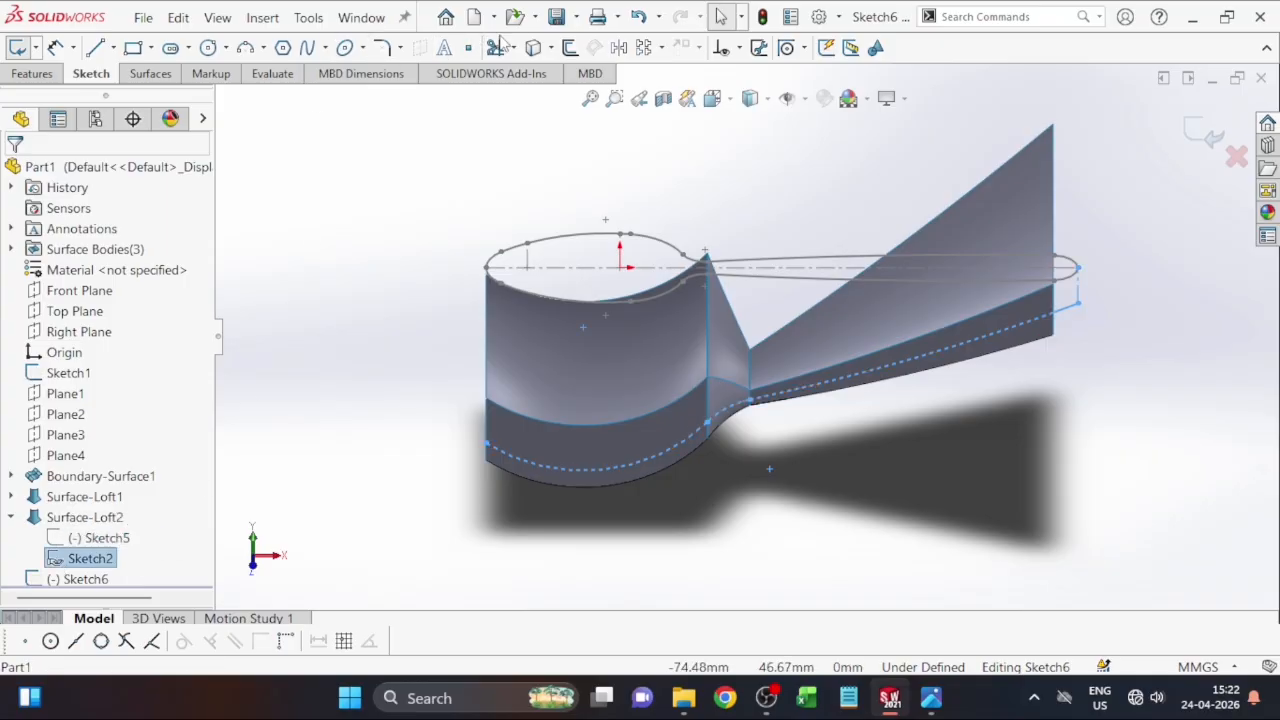
left_click(533, 48)
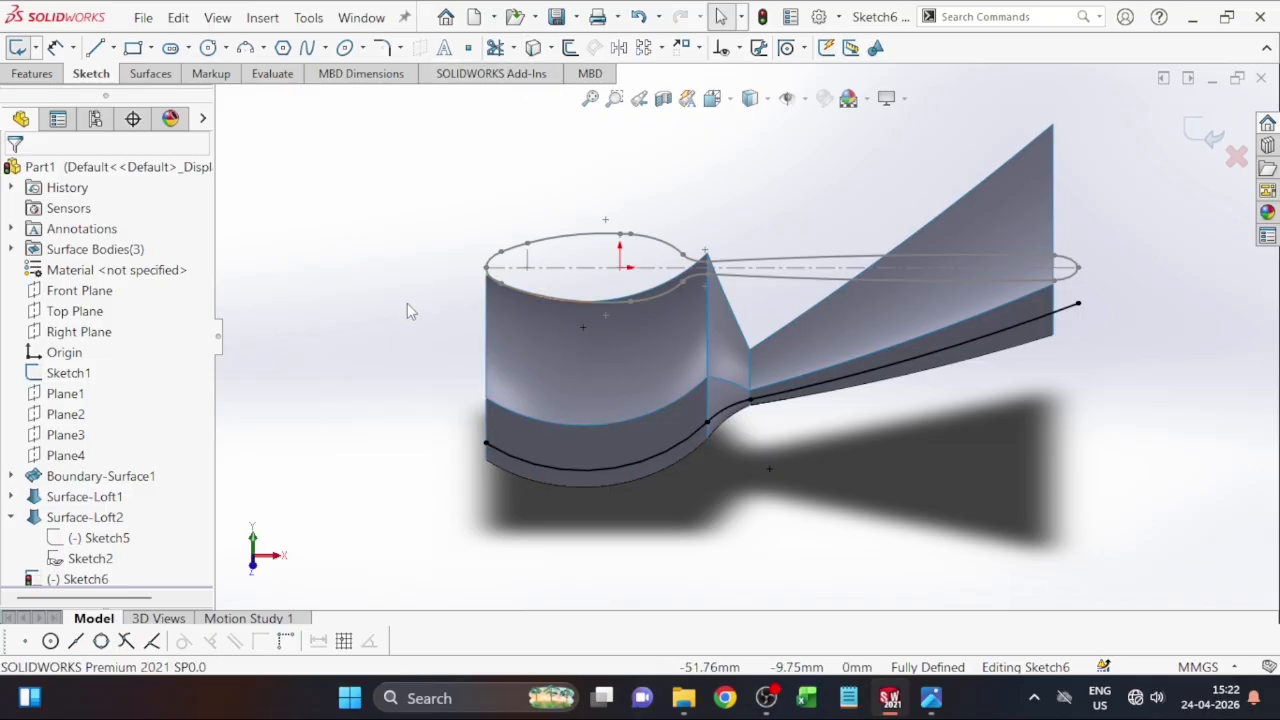
Step: Examine the converted side profile curve against the bowl, neck and handle surfaces from several angles
key("z")
key("Left")
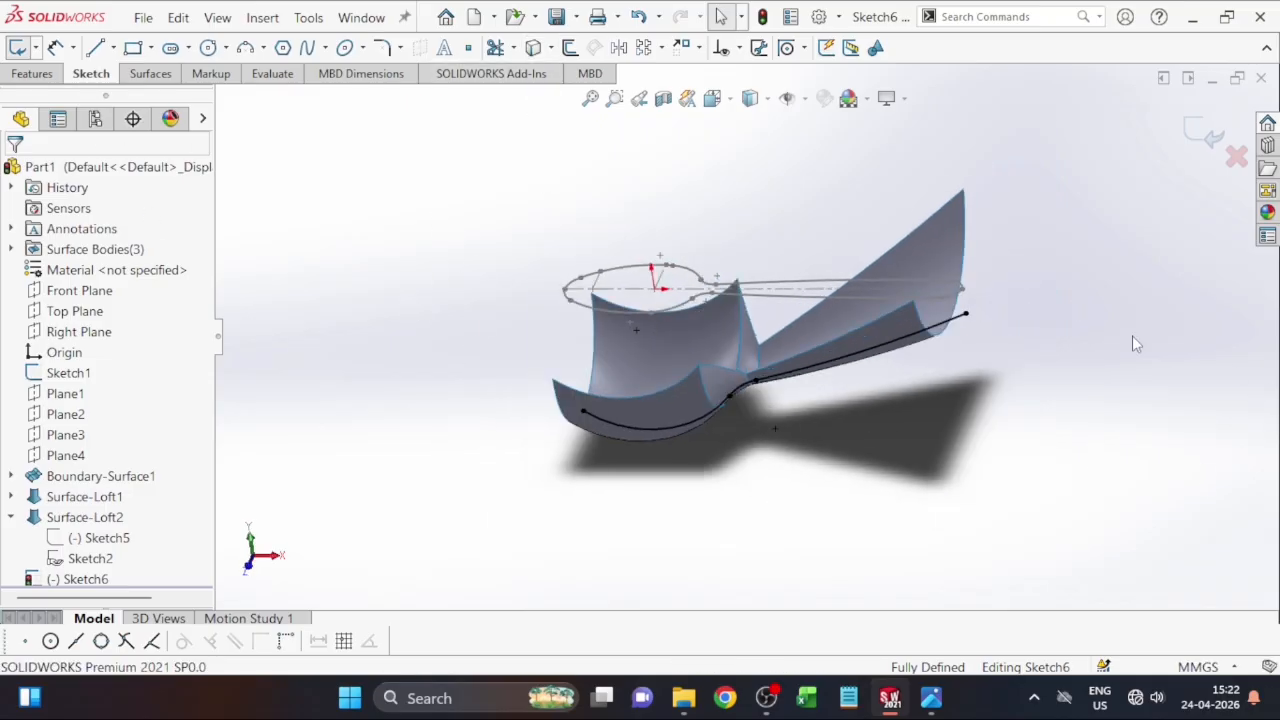
key("Right")
key("Down")
key("Down")
key("Up")
key("Up")
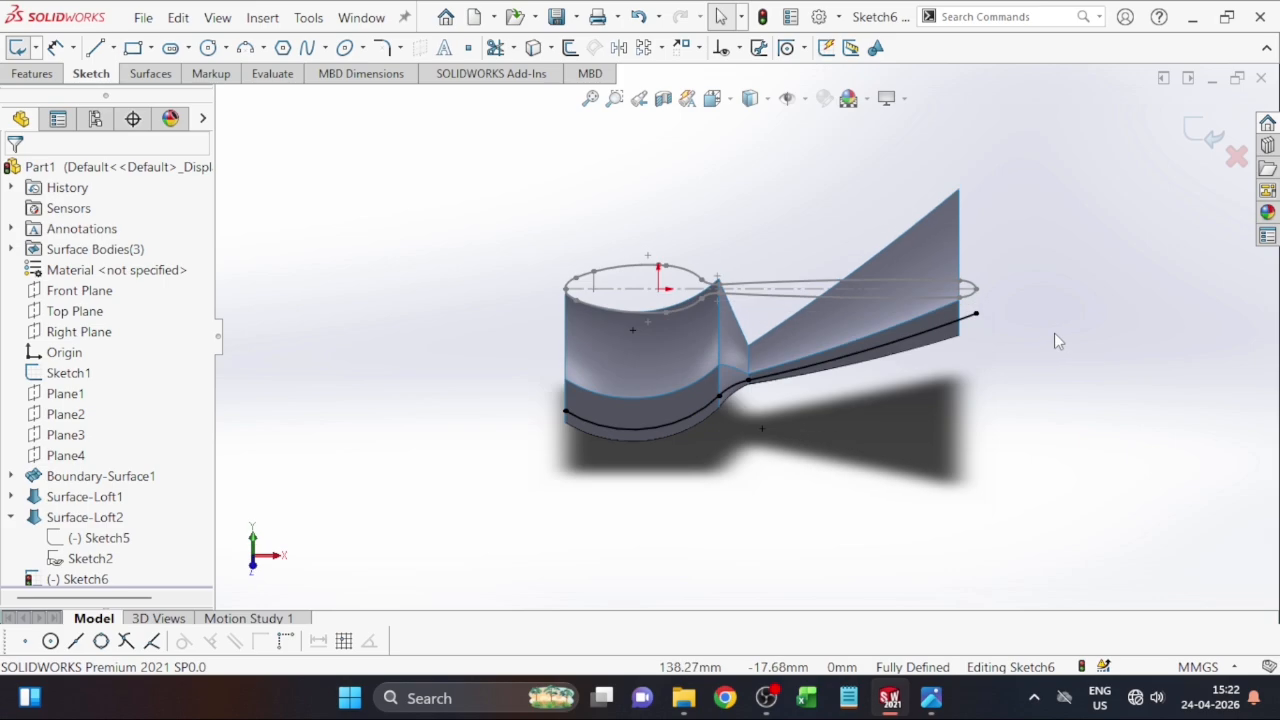
key("Right")
key("Left")
key("Left")
scroll(998, 320, "down", 1)
scroll(998, 322, "down", 1)
key("Right")
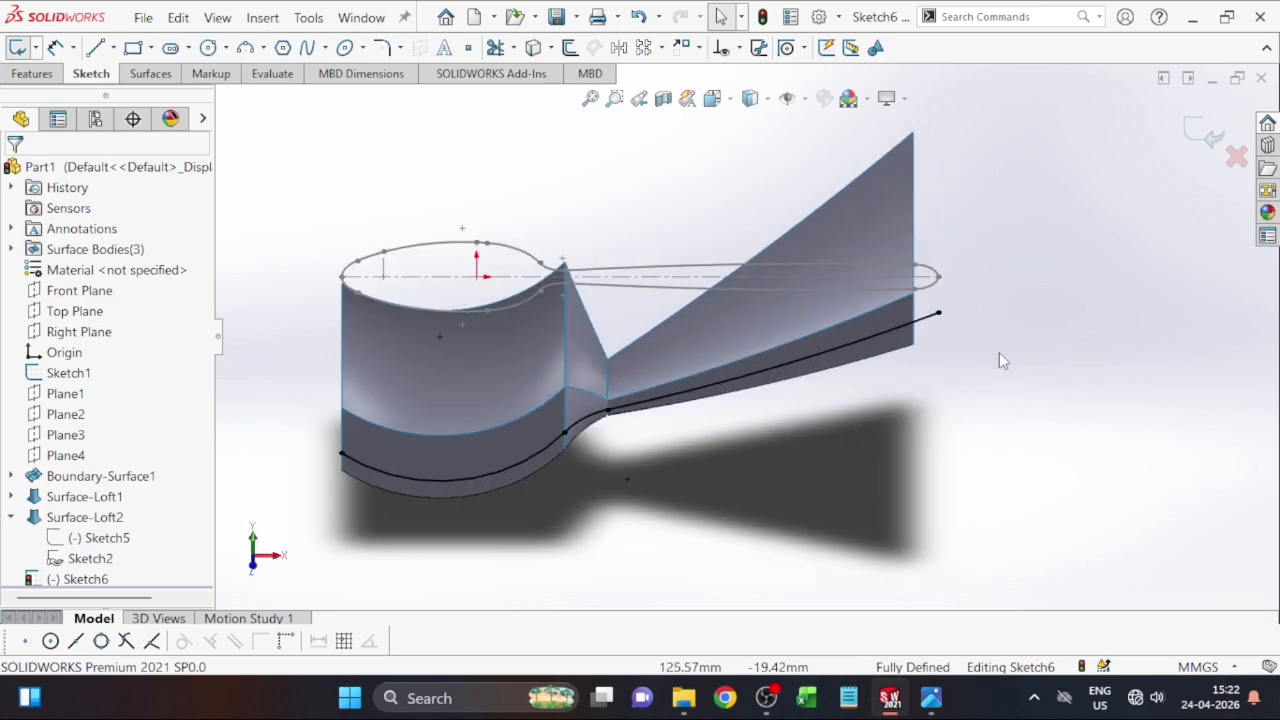
key("Right")
key("Down")
key("Left")
key("Left")
key("Right")
key("Right")
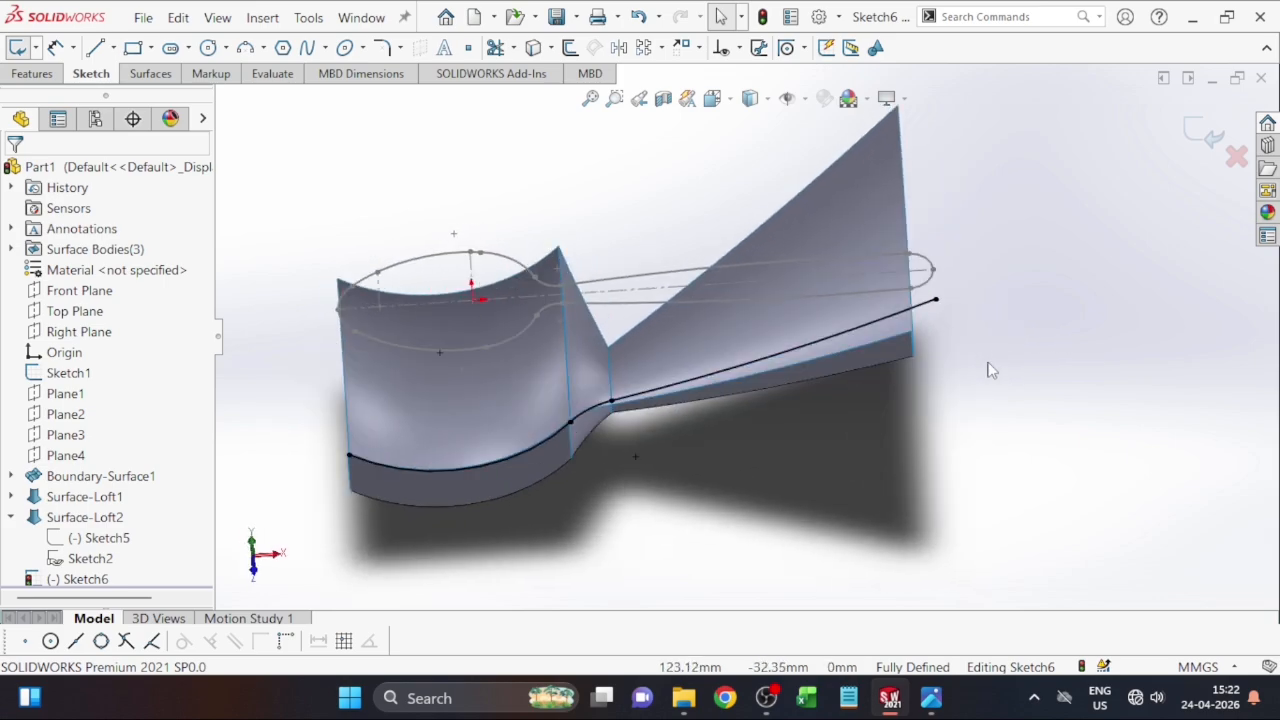
Step: Sketch a construction line about 16.8 mm long from the handle outline's end-arc centre down across the converted profile curve
key("Down")
key("Up")
key("Left")
scroll(969, 337, "down", 1)
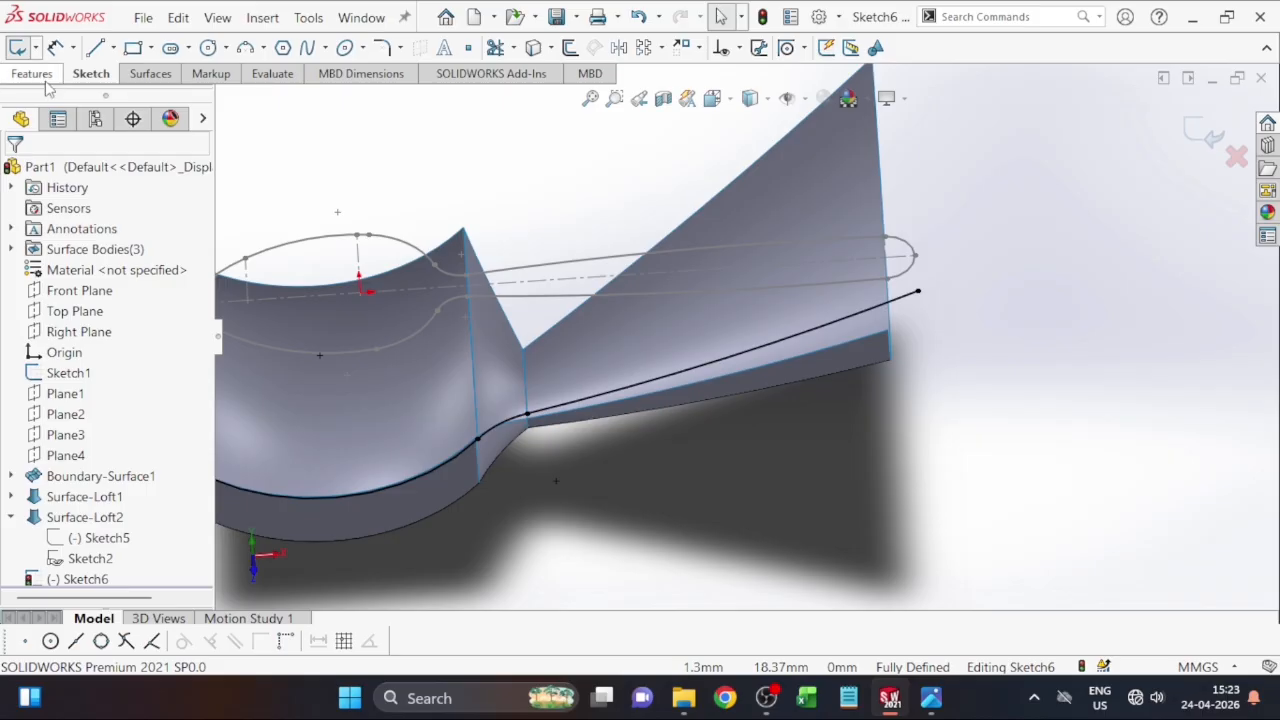
left_click(95, 47)
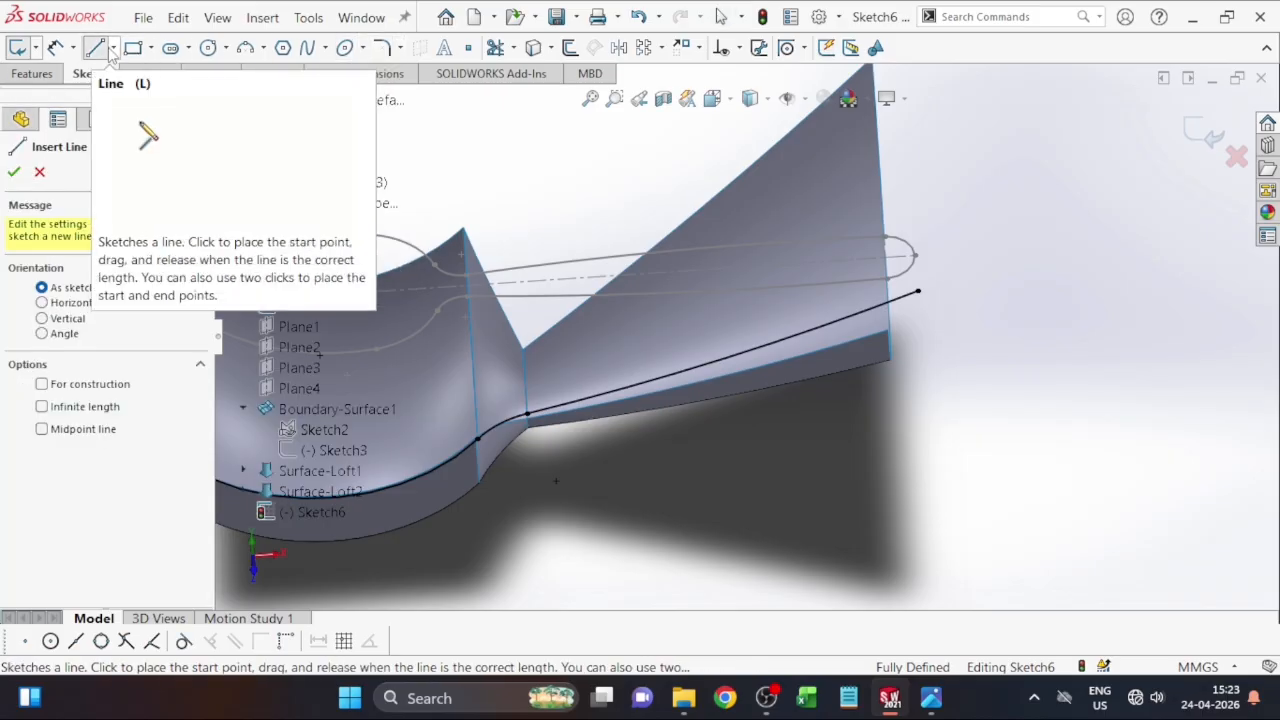
left_click(113, 47)
left_click(140, 94)
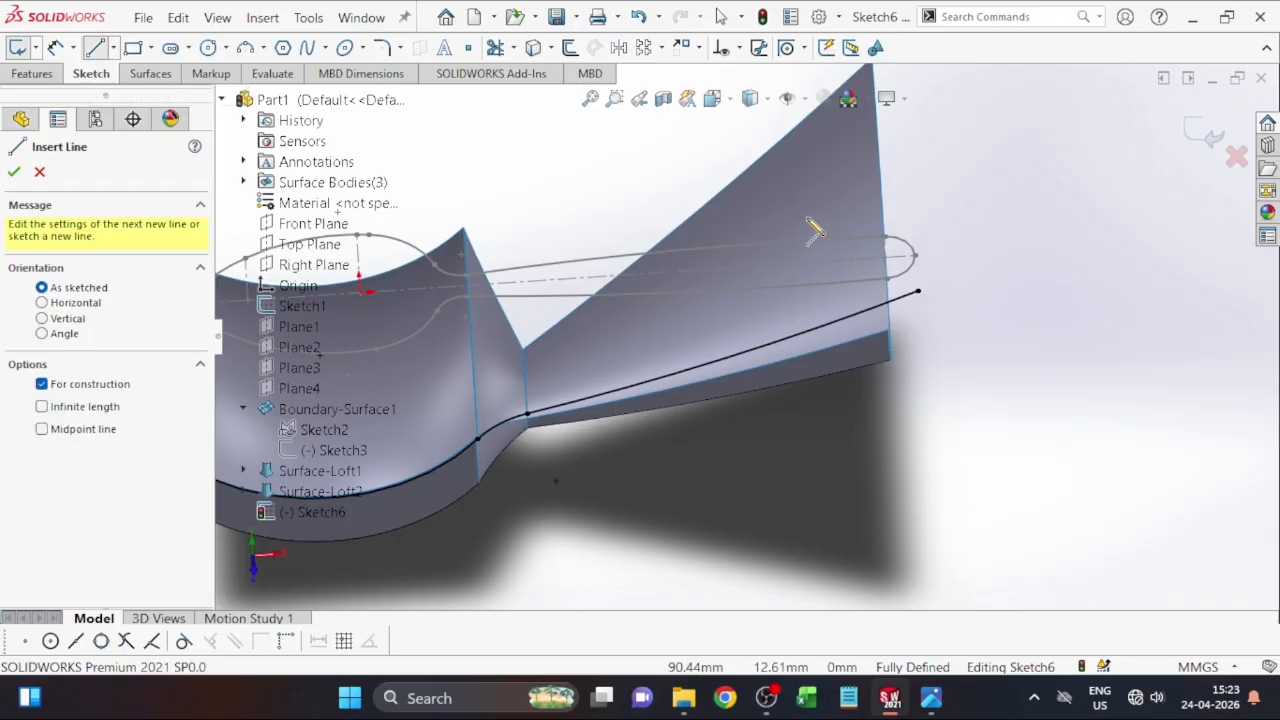
scroll(935, 305, "down", 2)
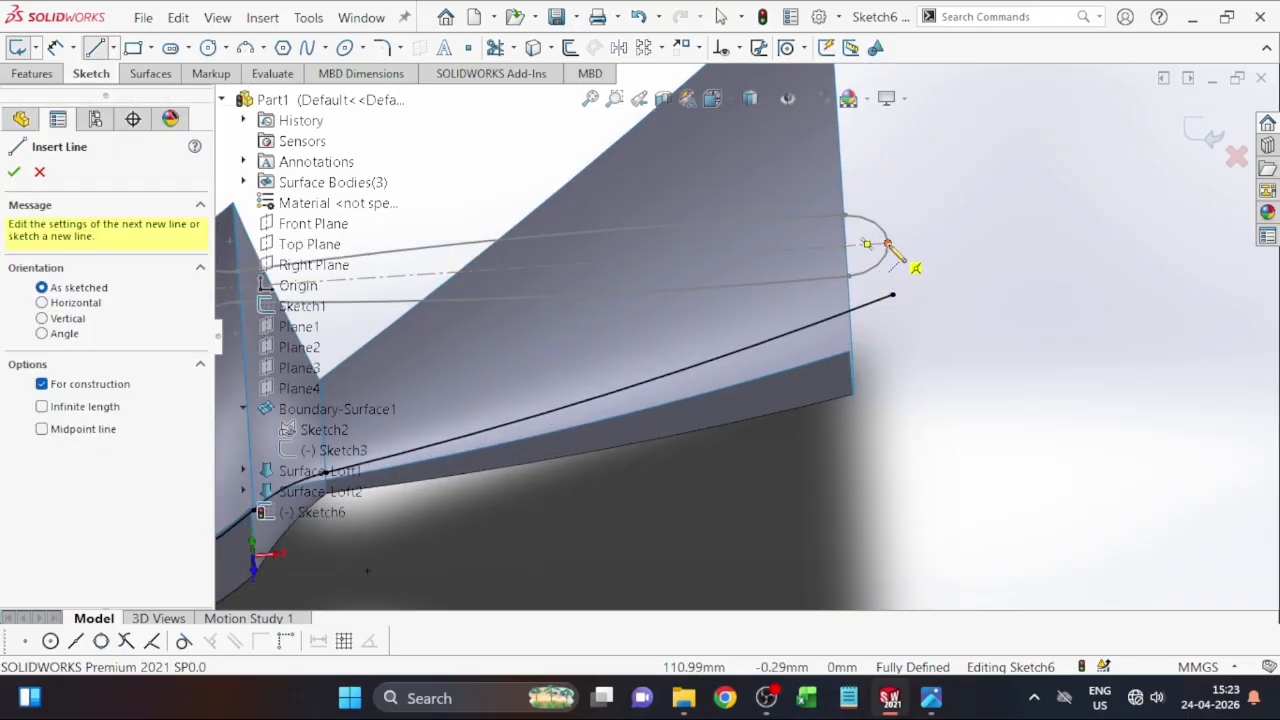
scroll(852, 272, "down", 1)
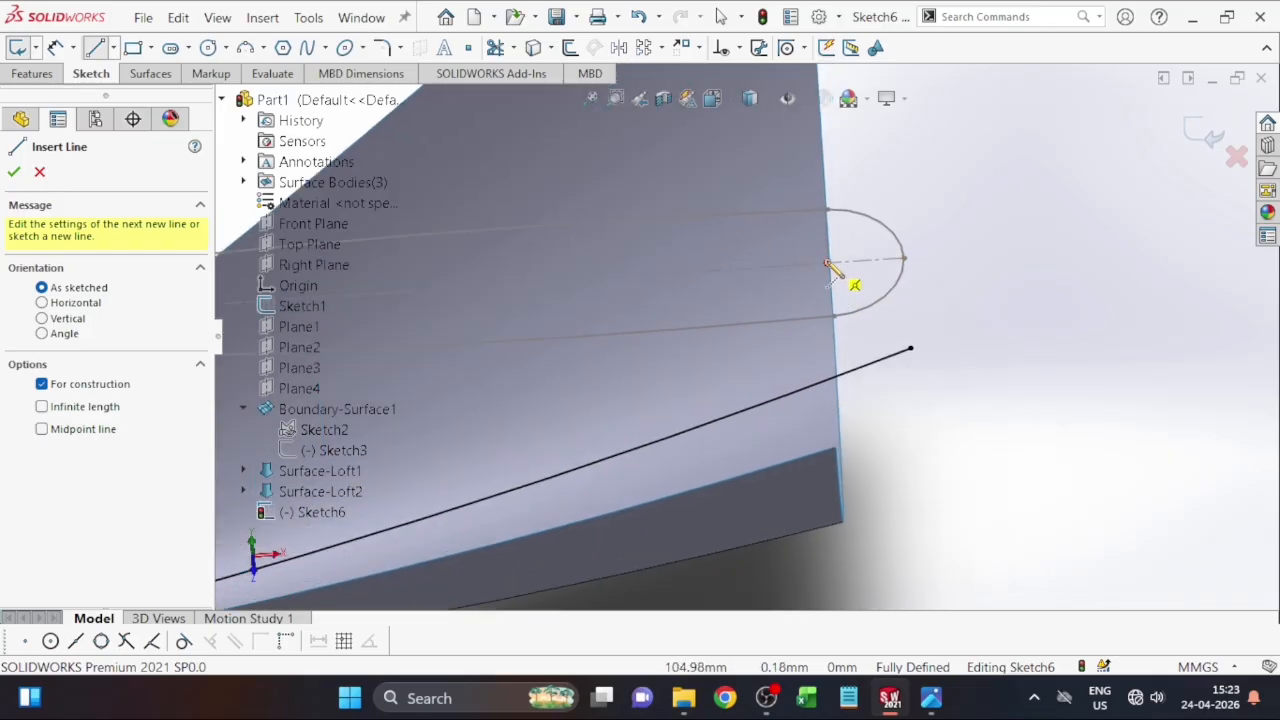
left_click(827, 262)
scroll(855, 397, "down", 1)
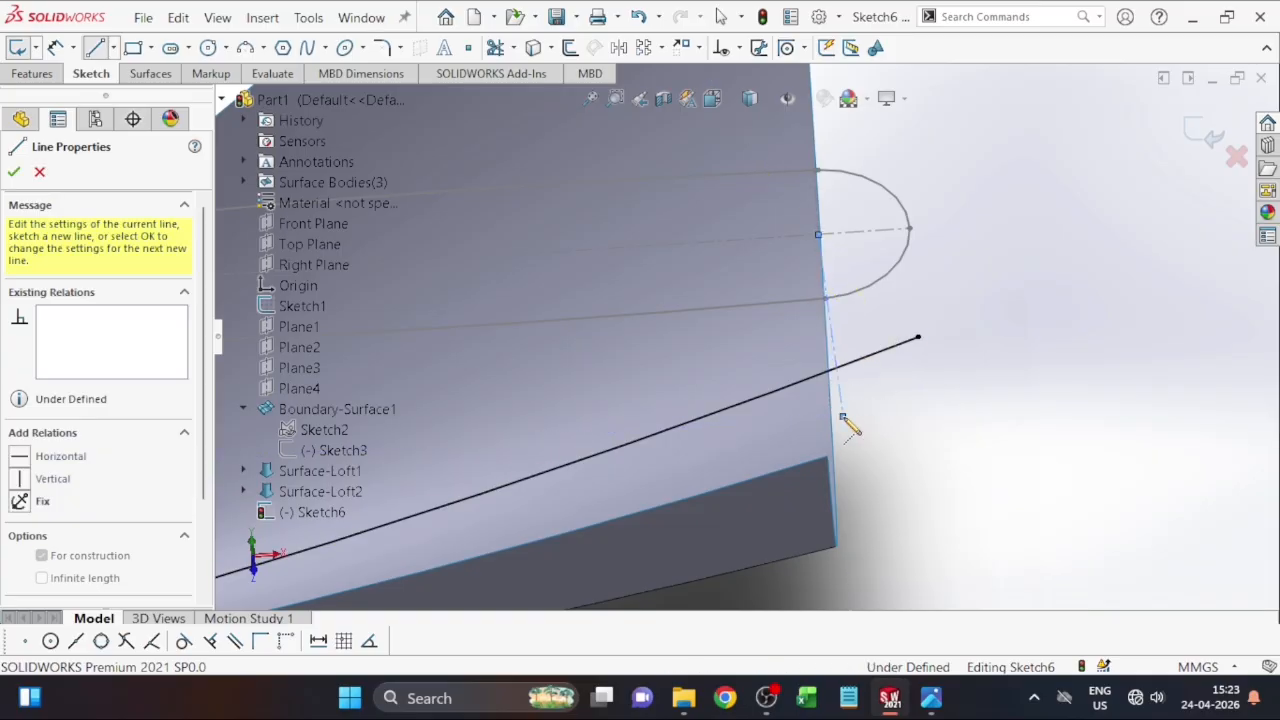
left_click(843, 416)
key("Escape")
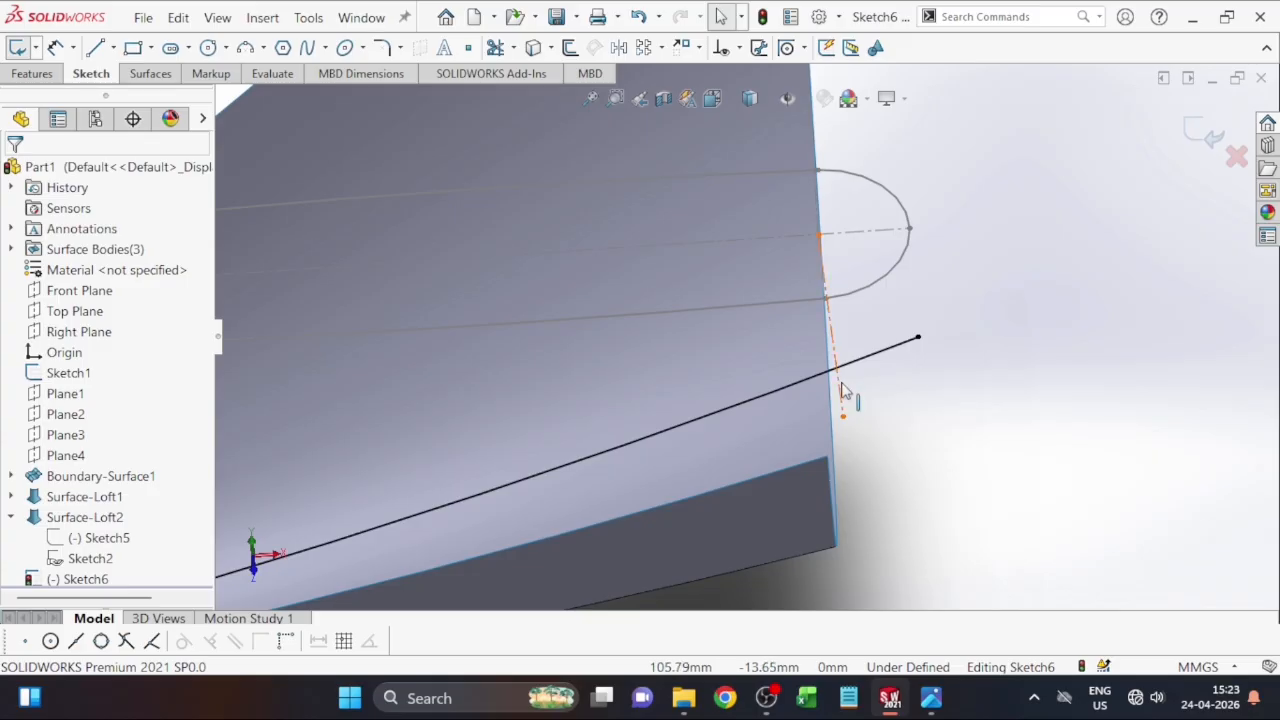
Step: Add a Vertical relation to the construction line at the handle end
right_click(841, 385)
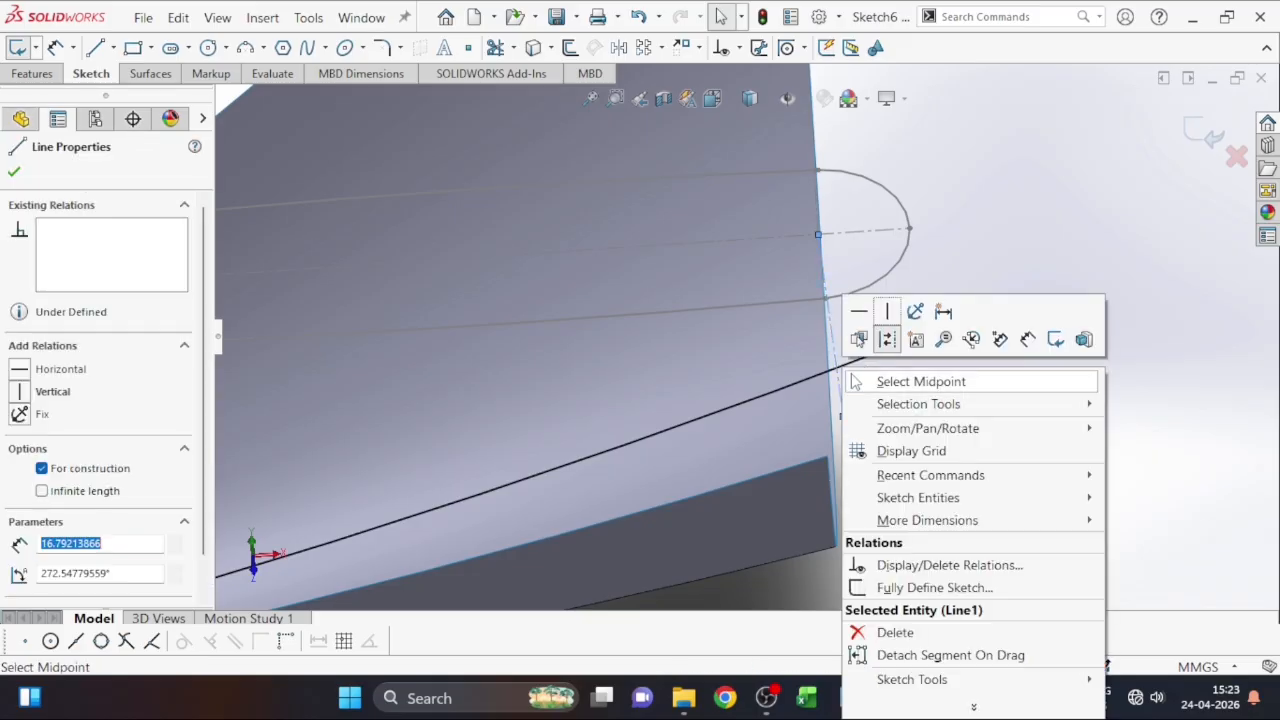
left_click(887, 311)
left_click(901, 399)
scroll(853, 373, "up", 1)
scroll(852, 372, "down", 2)
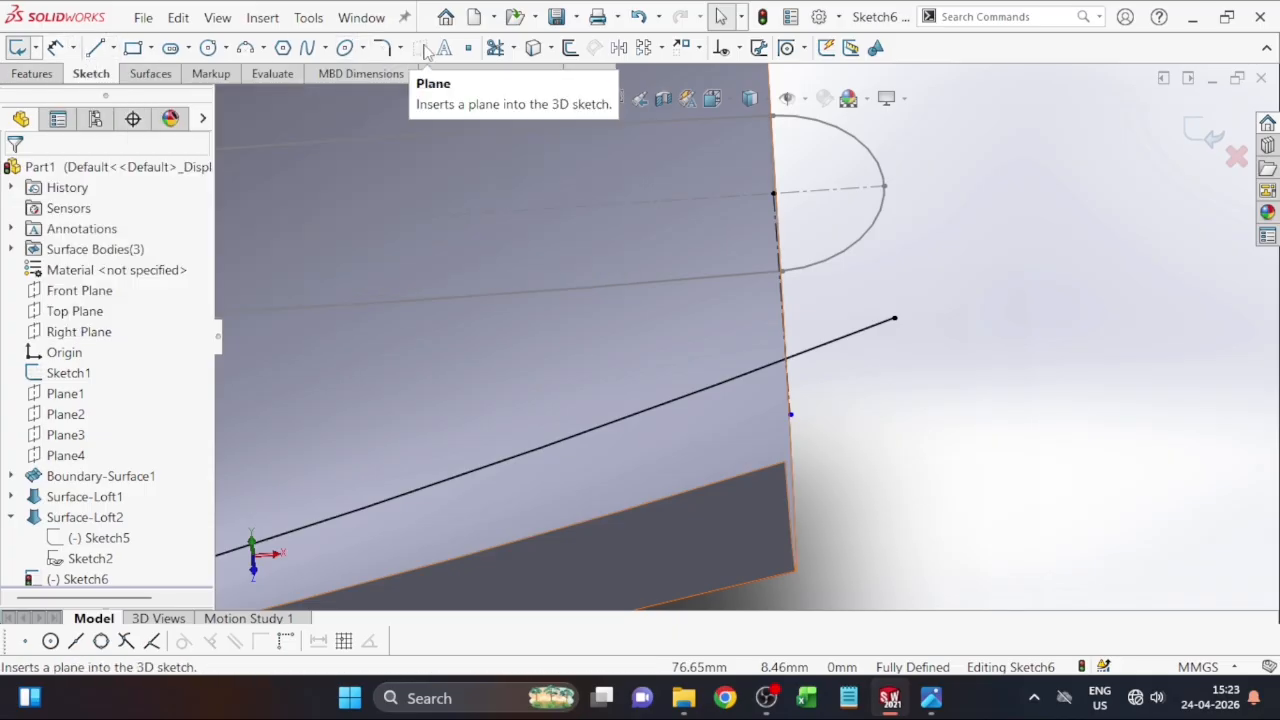
Step: Power trim the part of the vertical construction line that extends below the converted profile curve
left_click(495, 47)
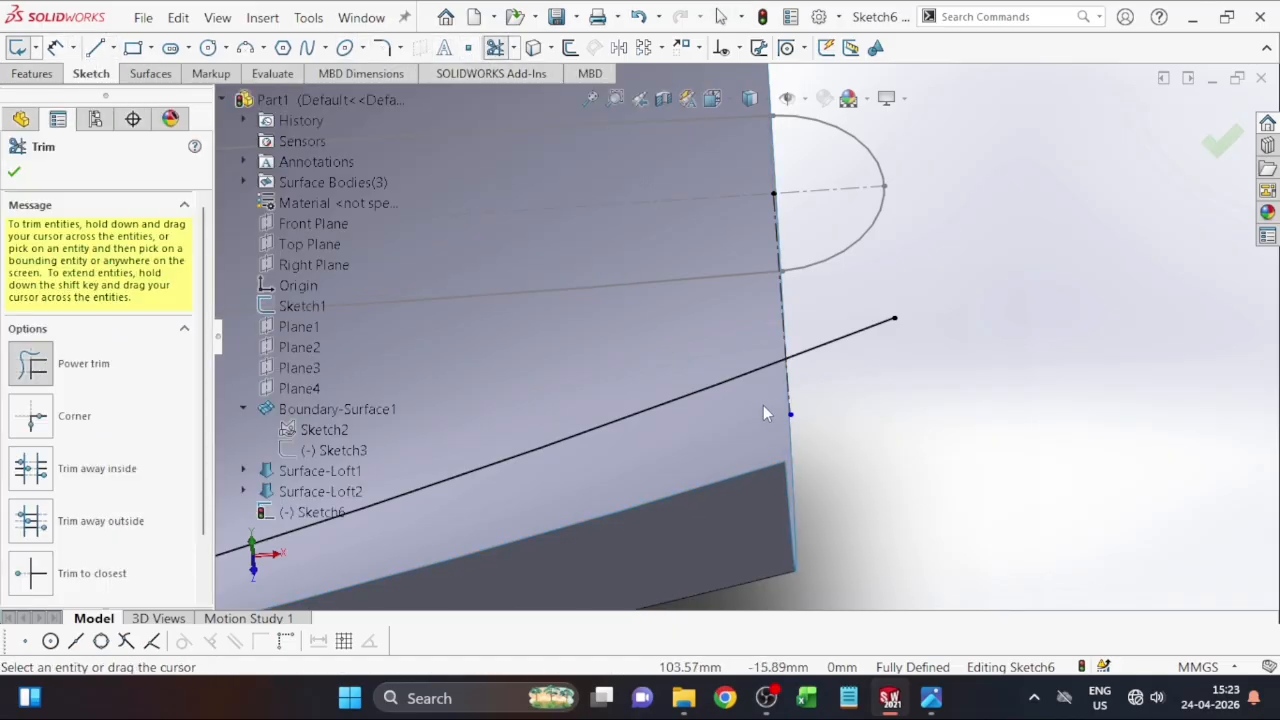
left_click_drag(818, 386, 836, 392)
key("Escape")
scroll(876, 442, "up", 2)
scroll(793, 275, "down", 1)
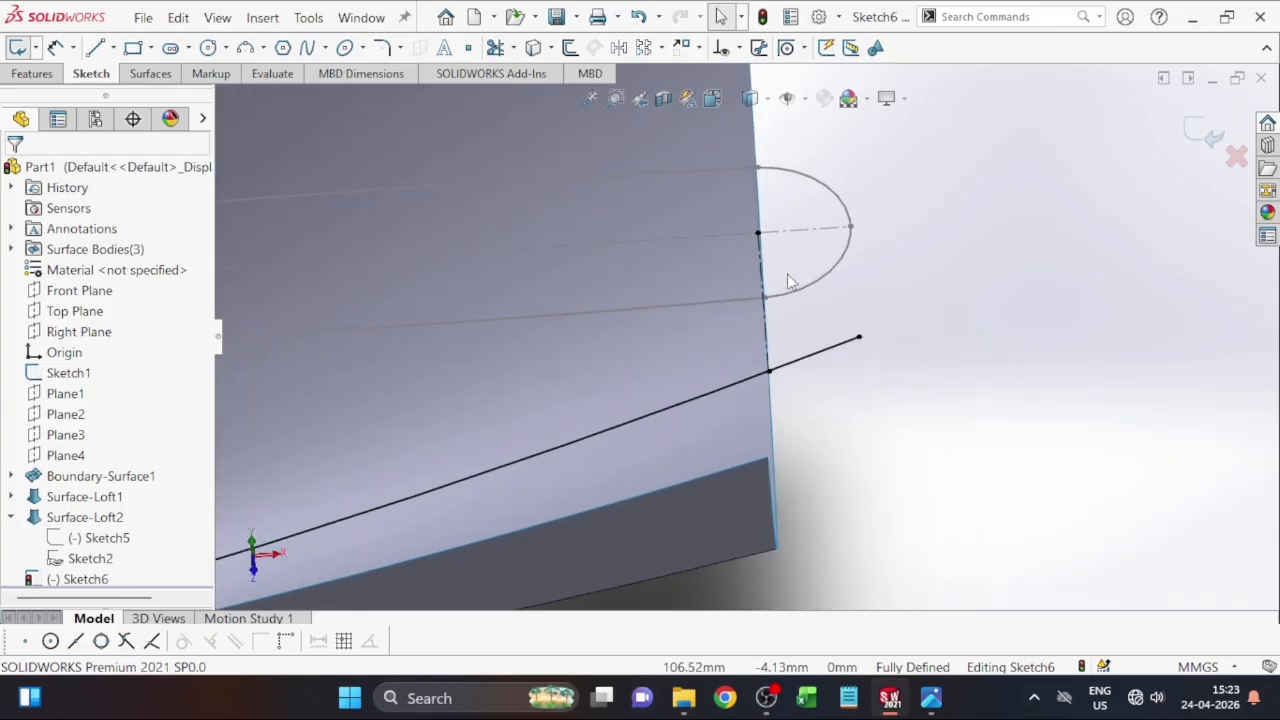
Step: Examine where the construction line meets the profile curve at the handle's end edge from several angles
scroll(869, 452, "up", 1)
key("Down")
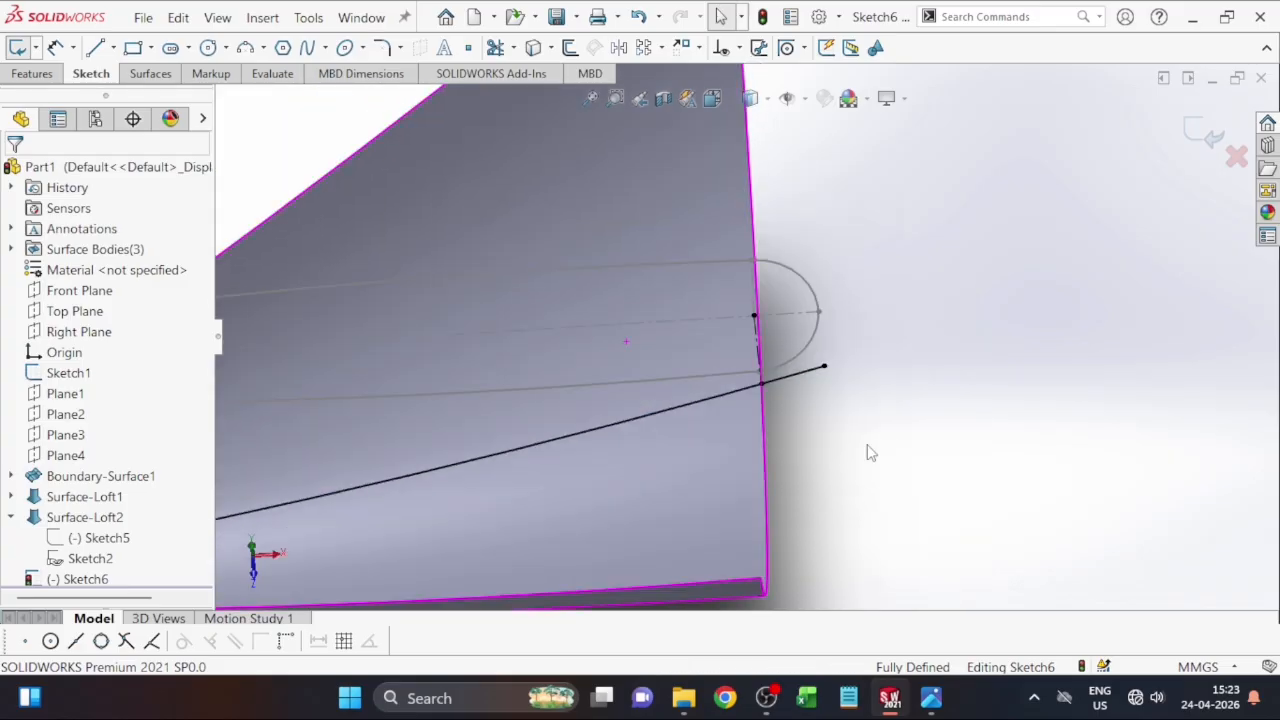
key("Up")
key("Down")
key("Up")
key("Up")
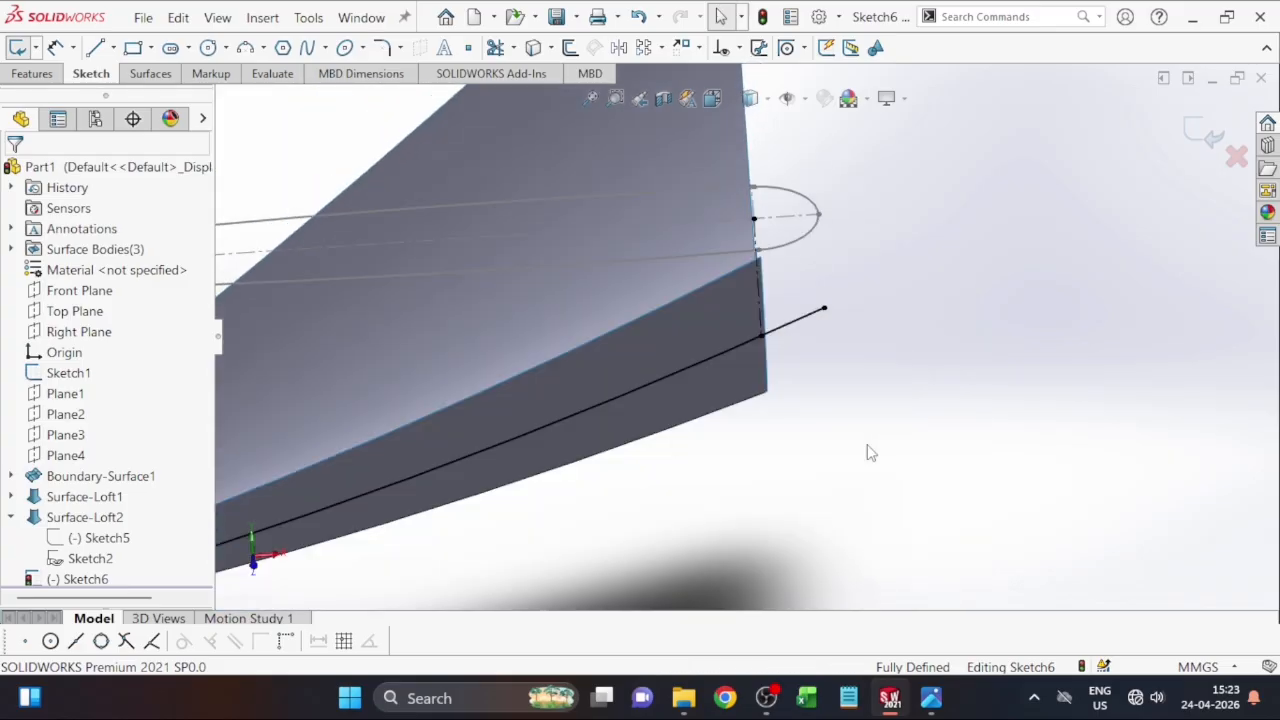
key("Right")
key("Left")
key("Down")
scroll(868, 446, "up", 1)
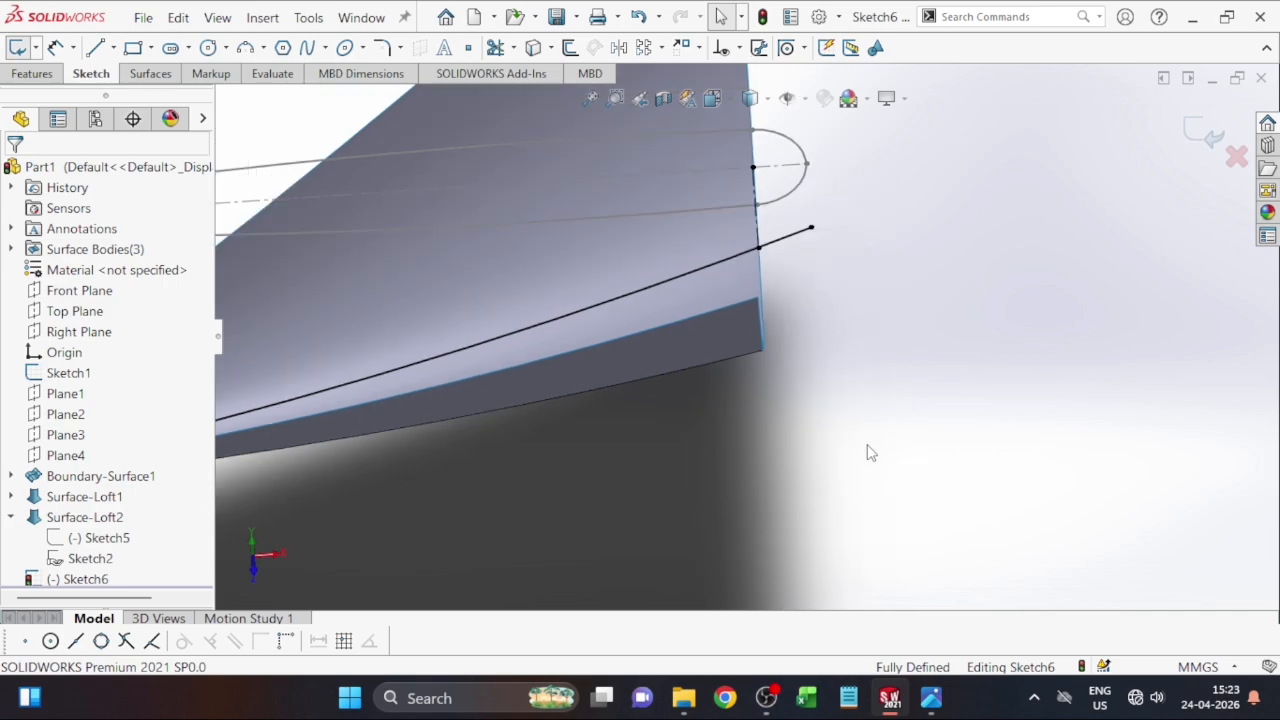
scroll(780, 236, "down", 1)
scroll(796, 324, "up", 3)
scroll(502, 328, "up", 2)
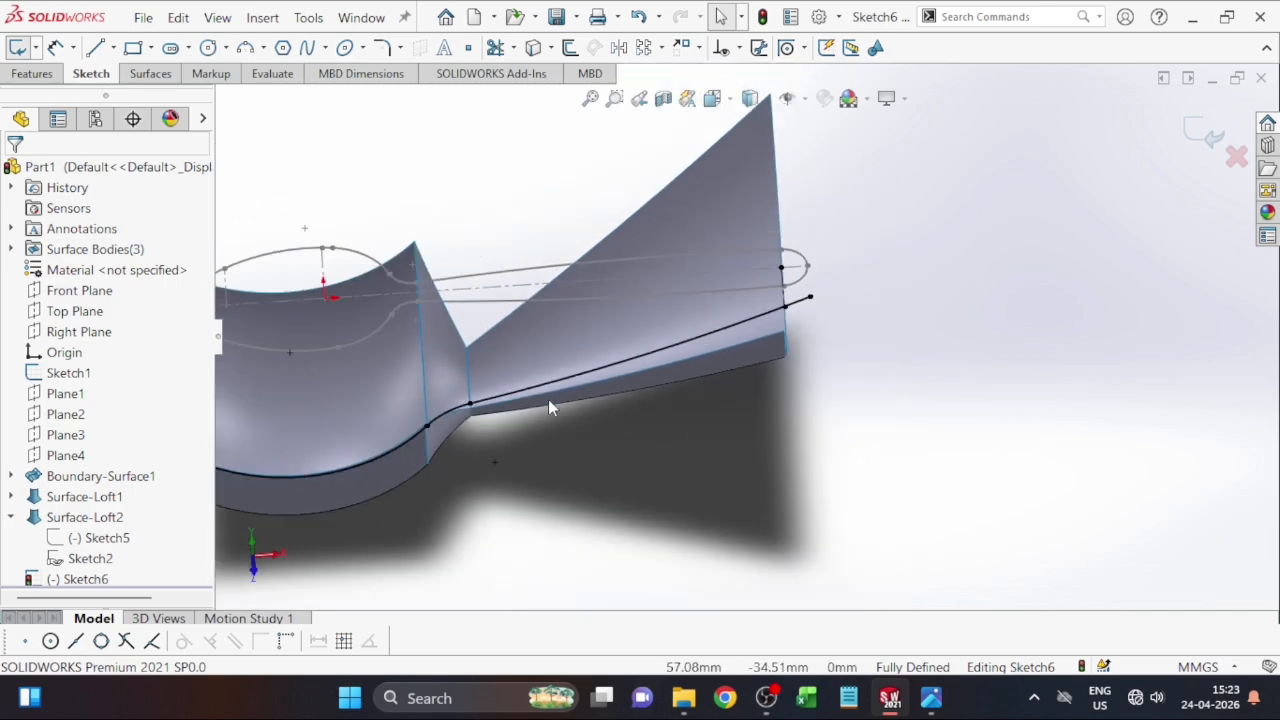
Step: Power trim the converted profile curve along the handle between the neck and the vertical construction line
left_click(495, 47)
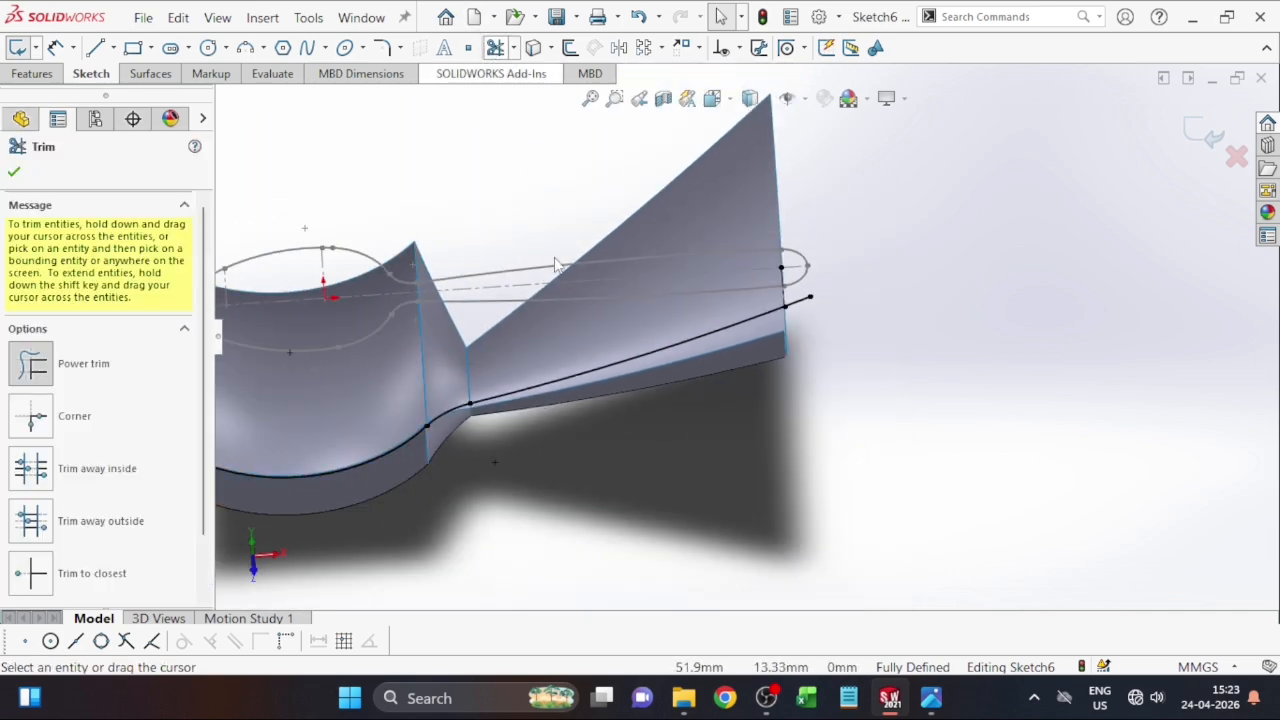
scroll(597, 354, "down", 2)
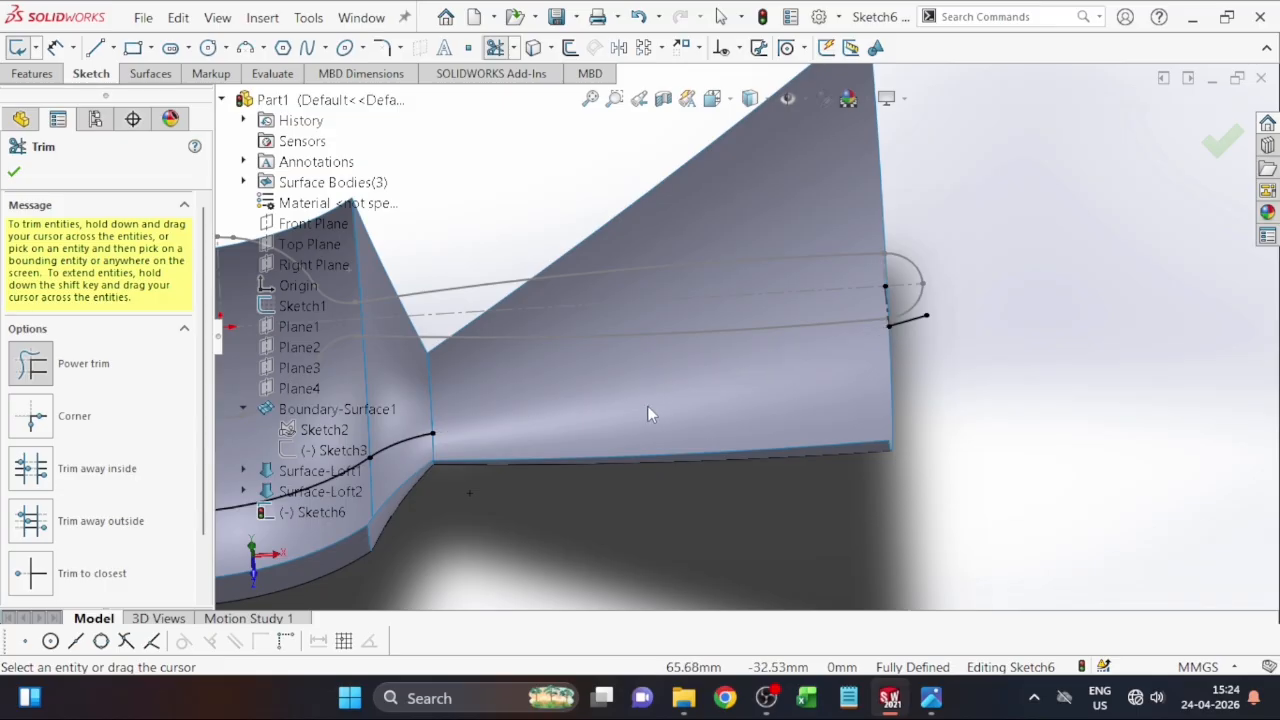
scroll(716, 434, "up", 3)
scroll(463, 404, "up", 2)
scroll(412, 413, "down", 2)
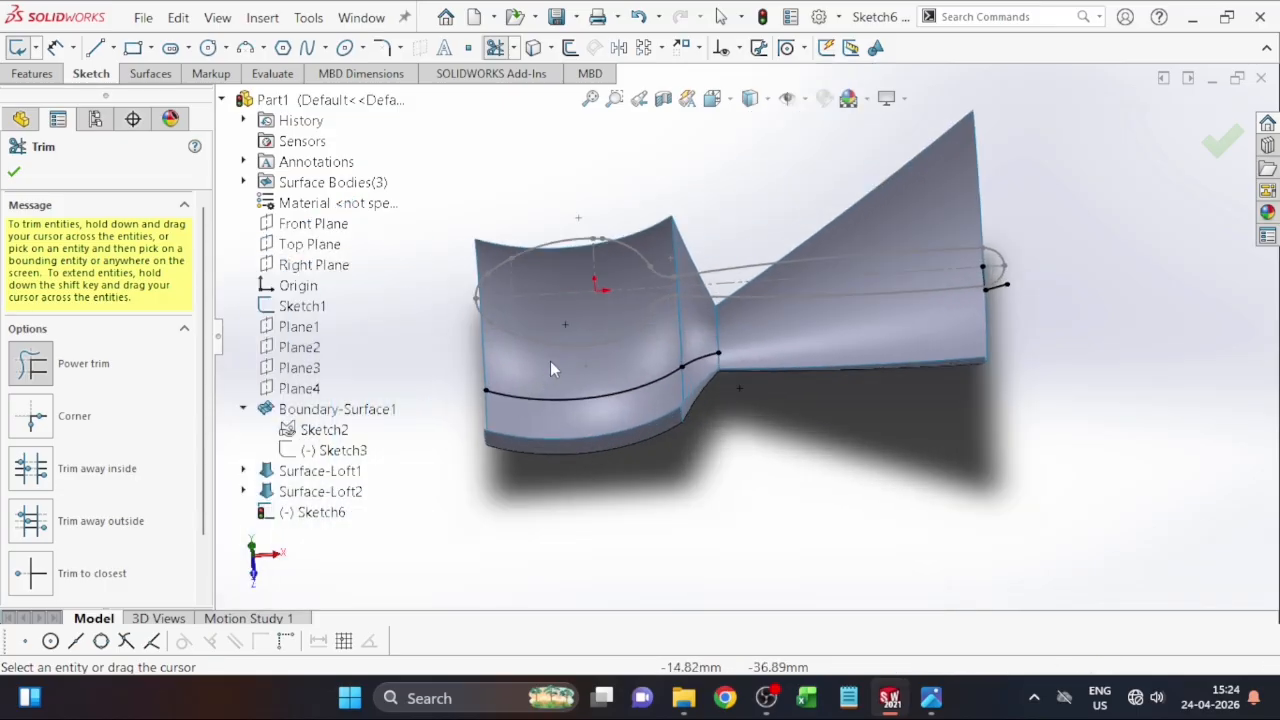
Step: Trim away the bowl and neck segments of the converted profile, keeping only the short segment beyond the handle end
left_click_drag(553, 358, 554, 411)
scroll(674, 358, "down", 1)
scroll(690, 350, "up", 2)
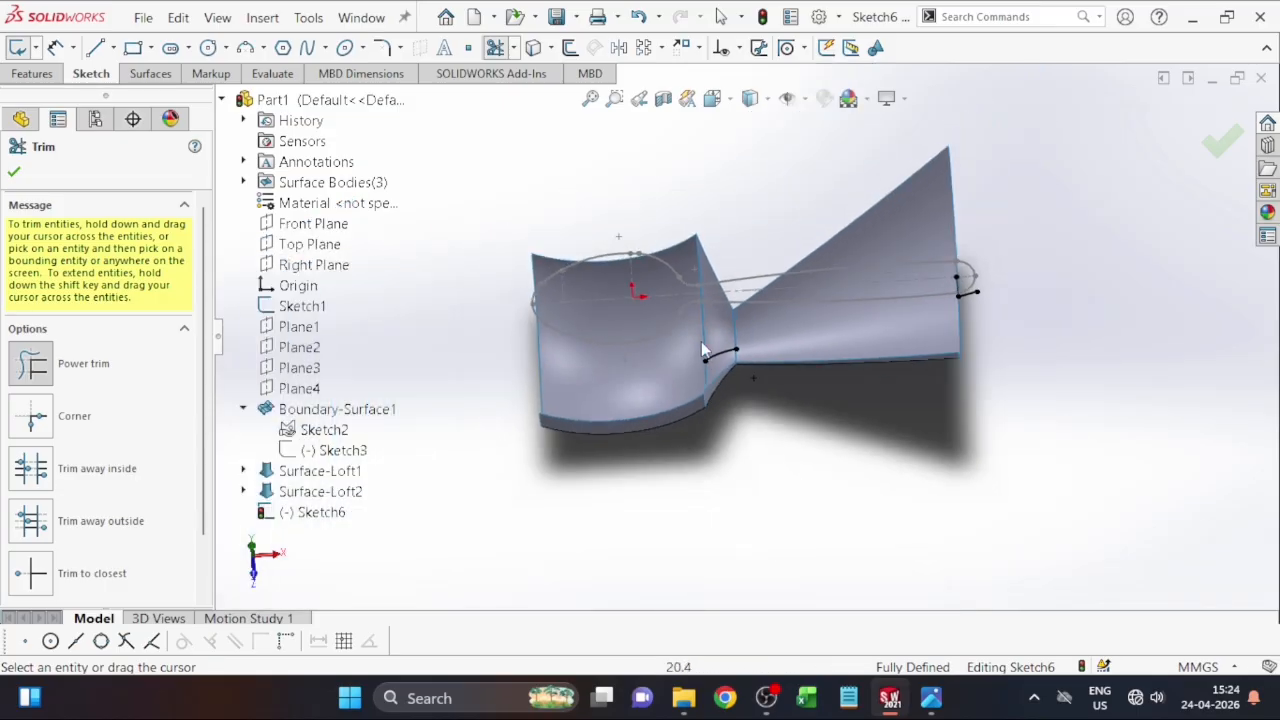
scroll(706, 342, "up", 1)
scroll(712, 343, "down", 3)
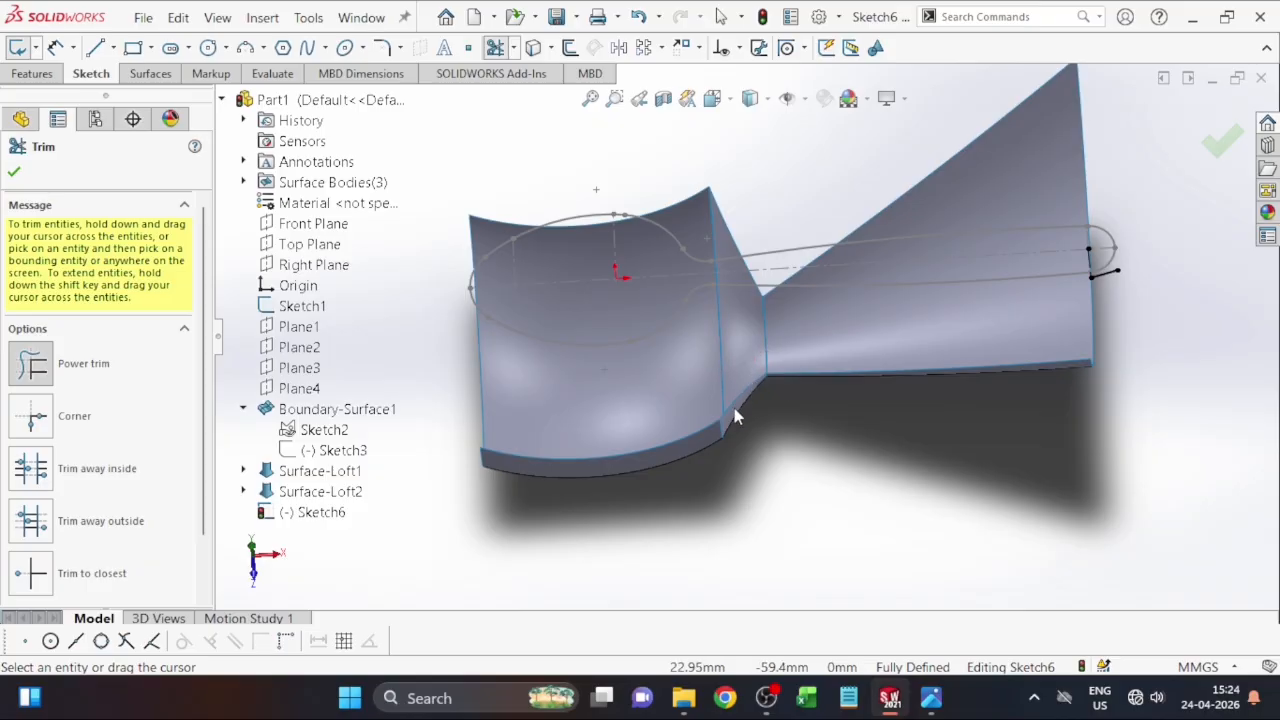
scroll(870, 320, "up", 3)
scroll(869, 317, "down", 5)
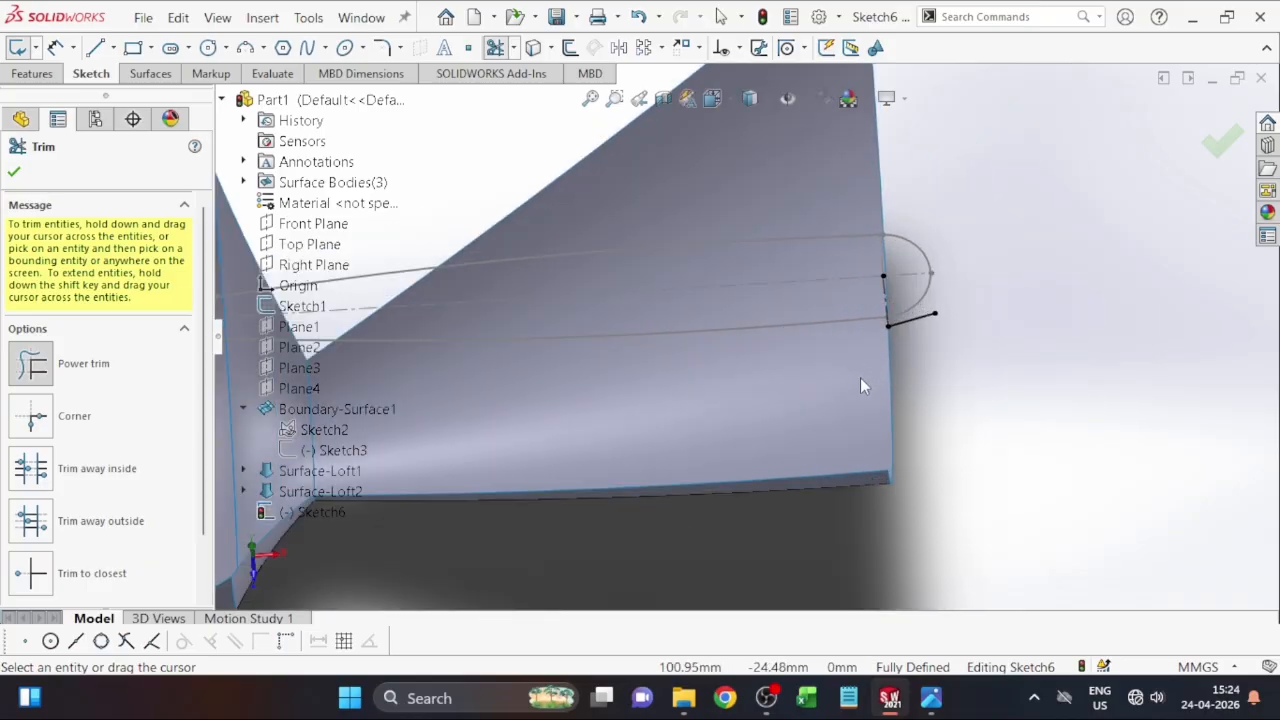
middle_click_drag(860, 377, 855, 381)
scroll(717, 353, "up", 1)
scroll(725, 290, "down", 1)
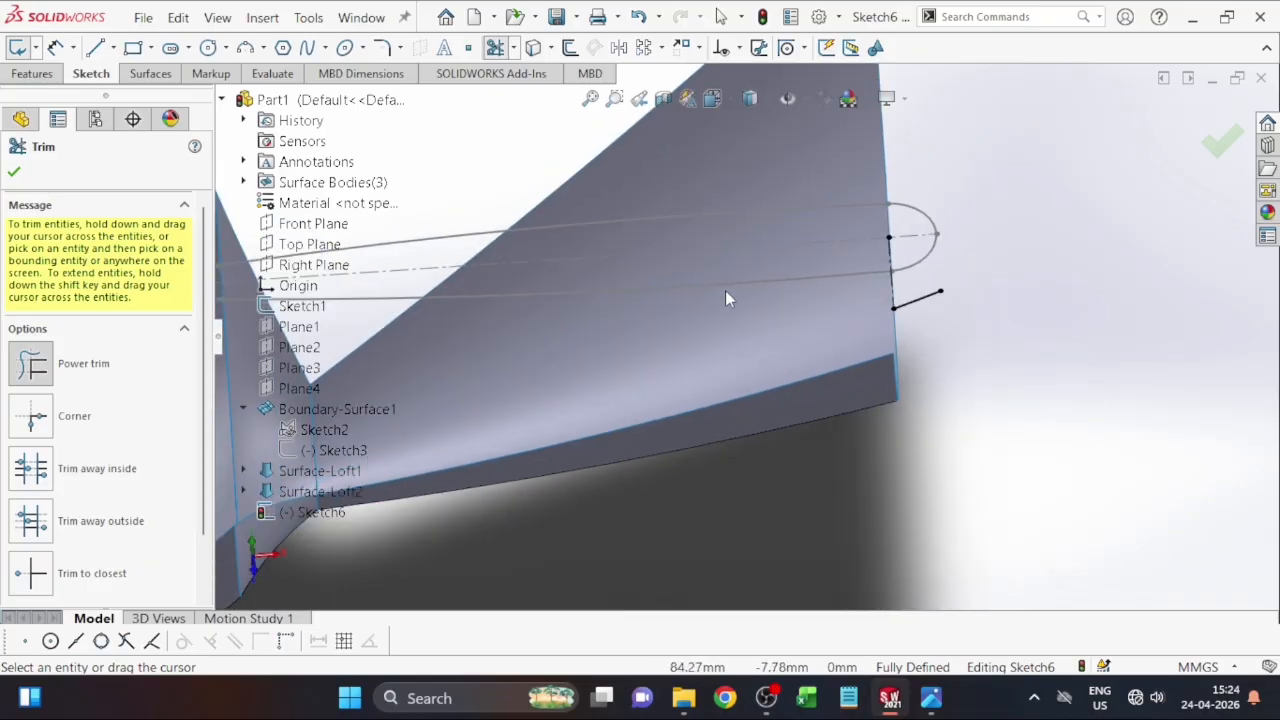
left_click(16, 172)
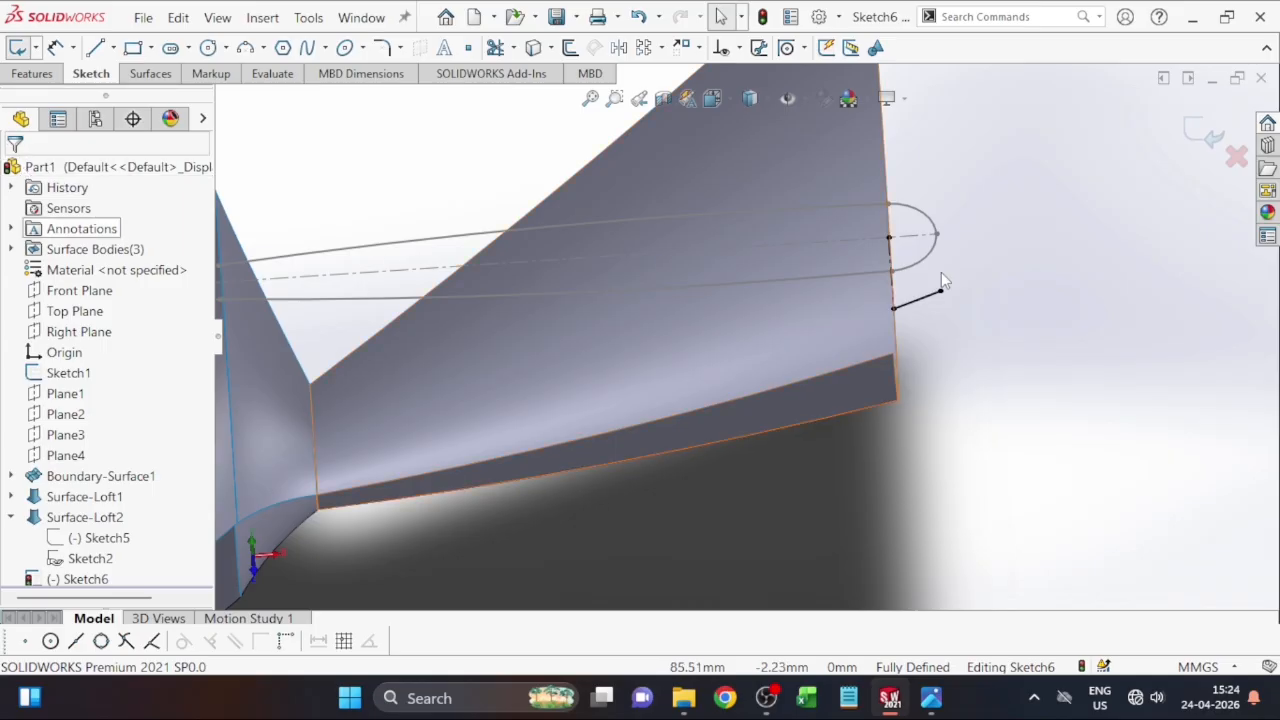
Step: Exit the sketch containing the short profile segment beyond the handle end
scroll(952, 351, "up", 3)
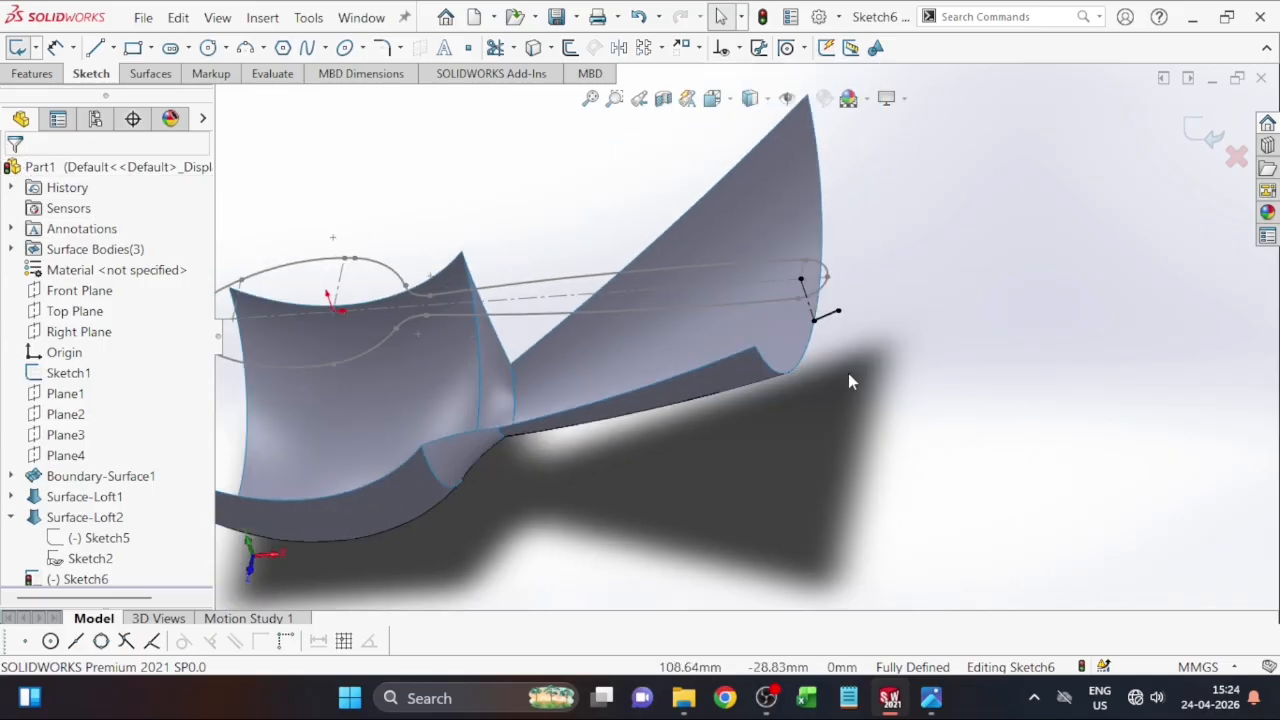
scroll(823, 343, "down", 2)
scroll(887, 380, "up", 1)
key("Down")
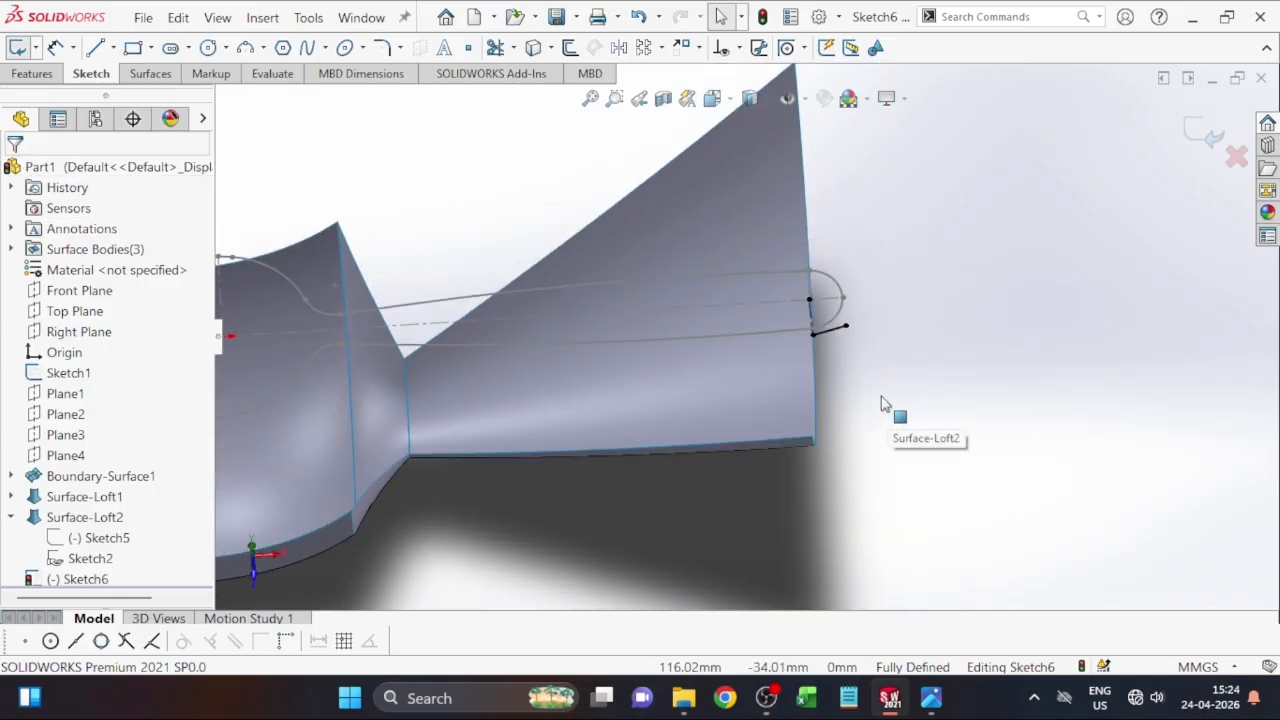
key("Up")
left_click(17, 47)
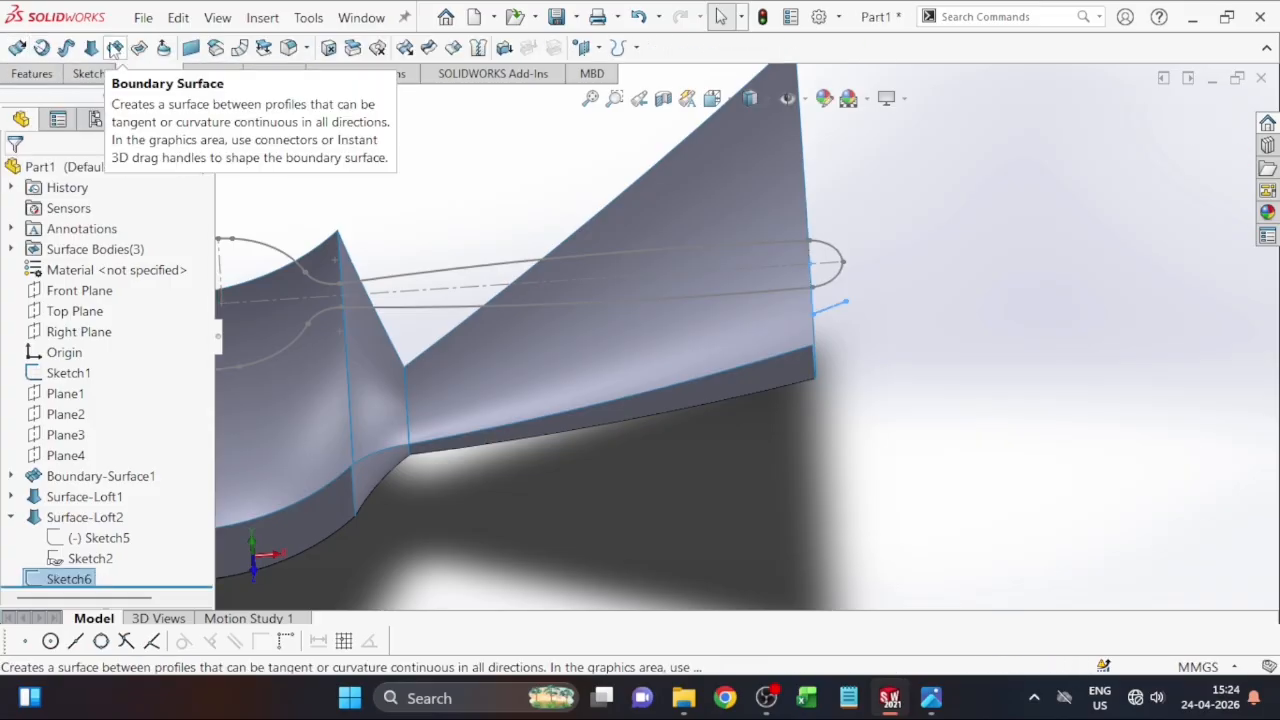
Step: Start a Boundary Surface with Sketch6 and the handle surface's curved end edge as Direction 1 curves
left_click(115, 48)
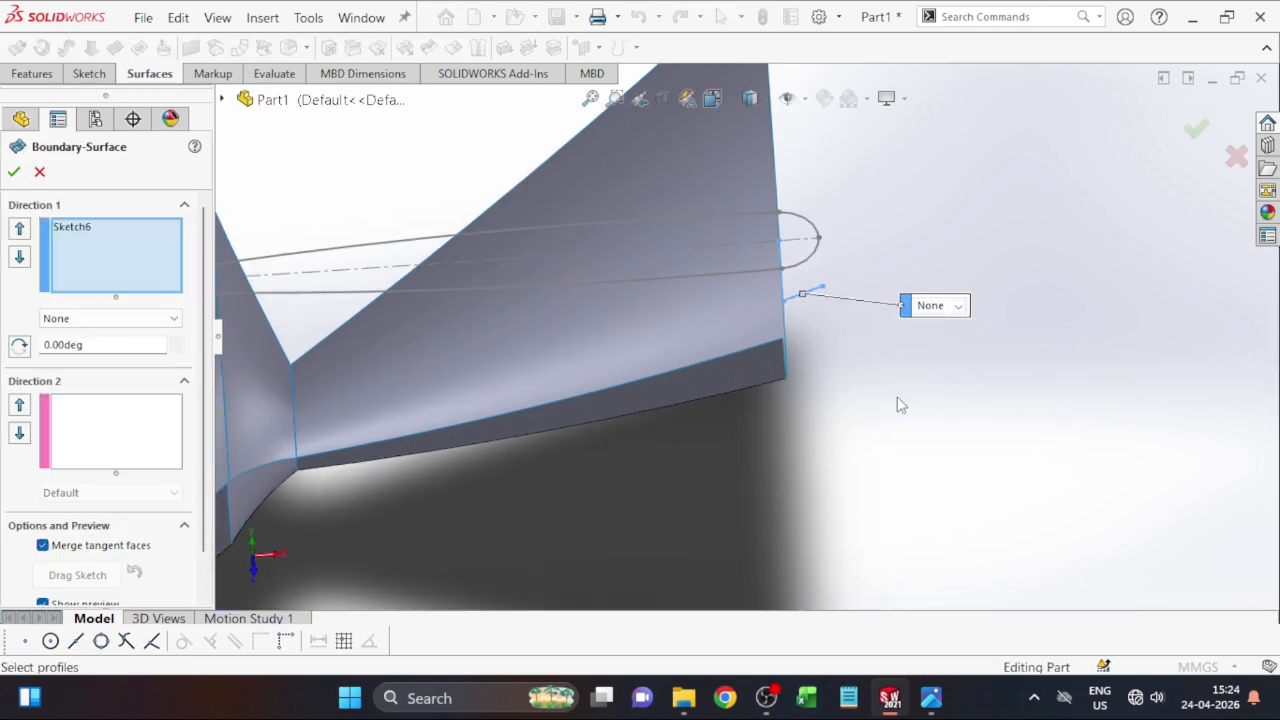
mouse_move(900, 405)
middle_mouse_down()
mouse_move(874, 391)
mouse_move(769, 400)
mouse_move(698, 374)
middle_mouse_up()
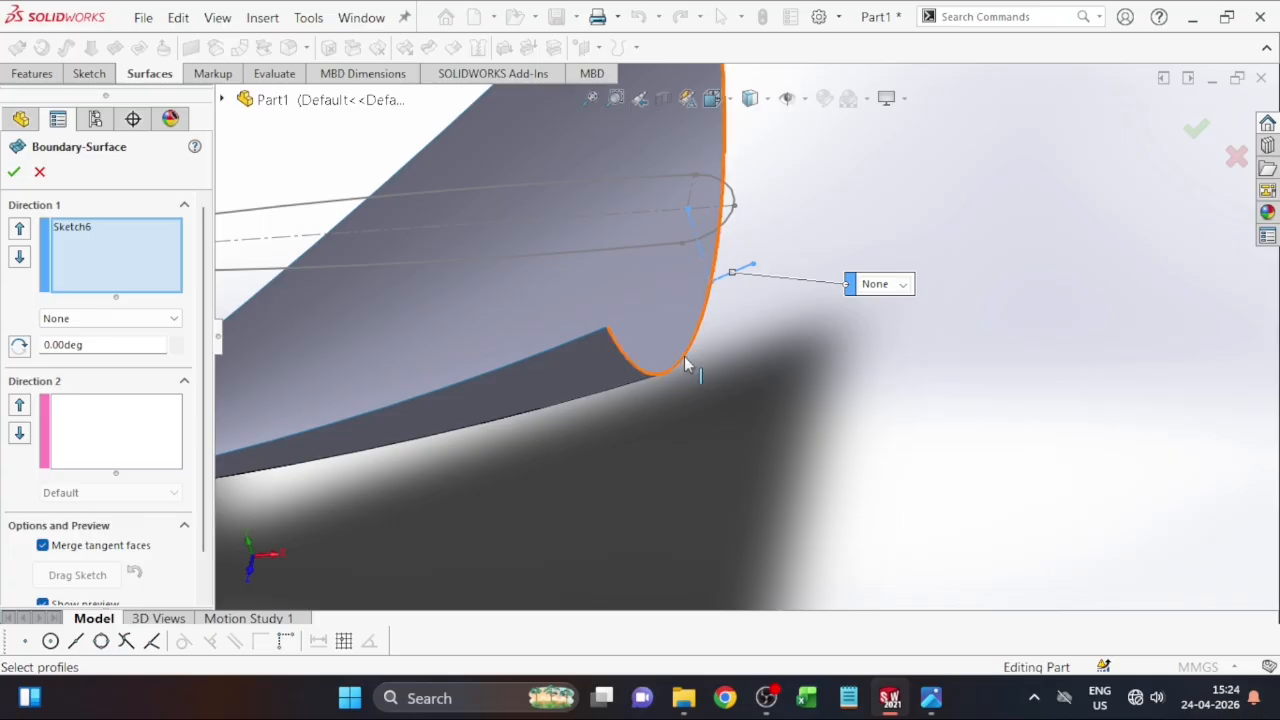
left_click(687, 360)
scroll(744, 337, "up", 3)
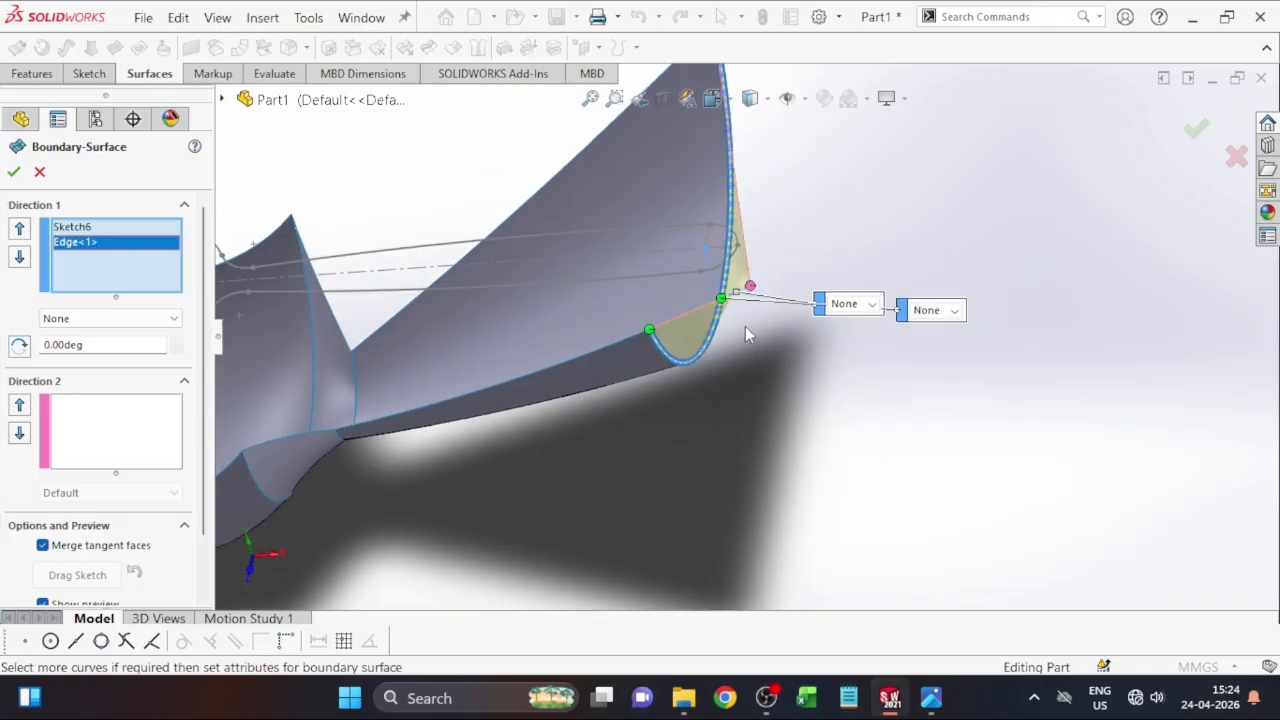
scroll(819, 453, "down", 3)
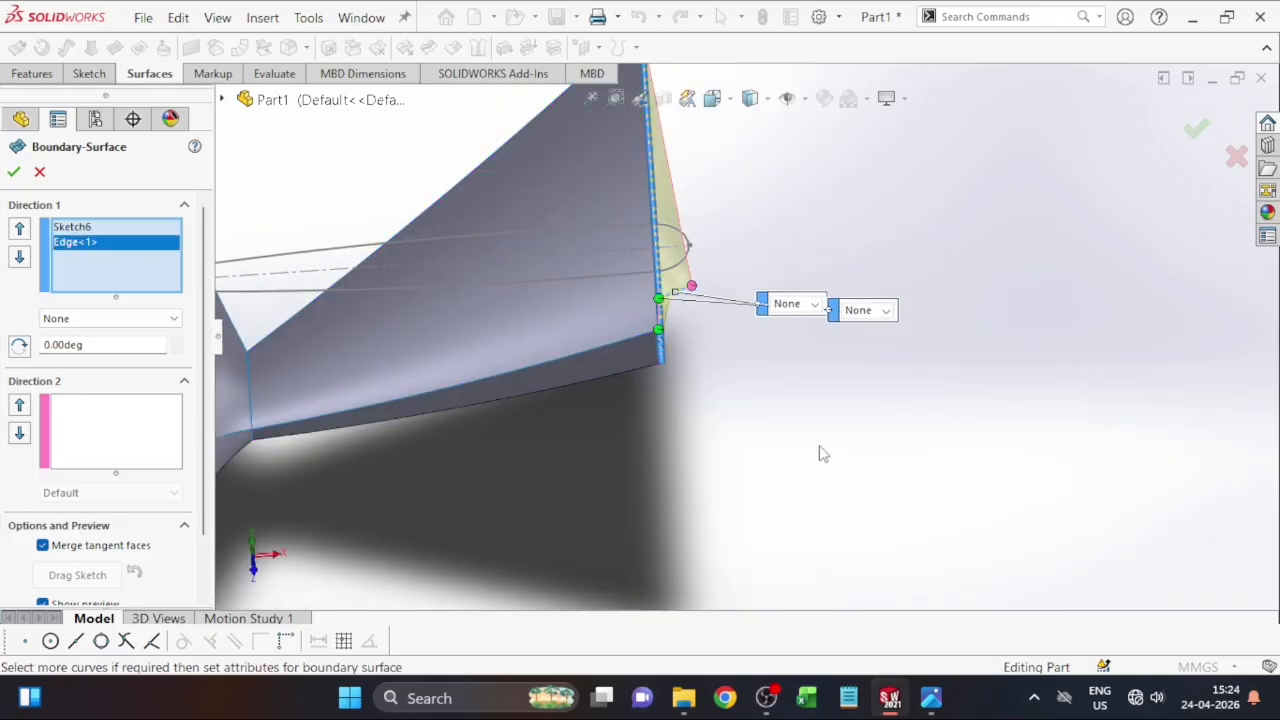
scroll(649, 278, "down", 2)
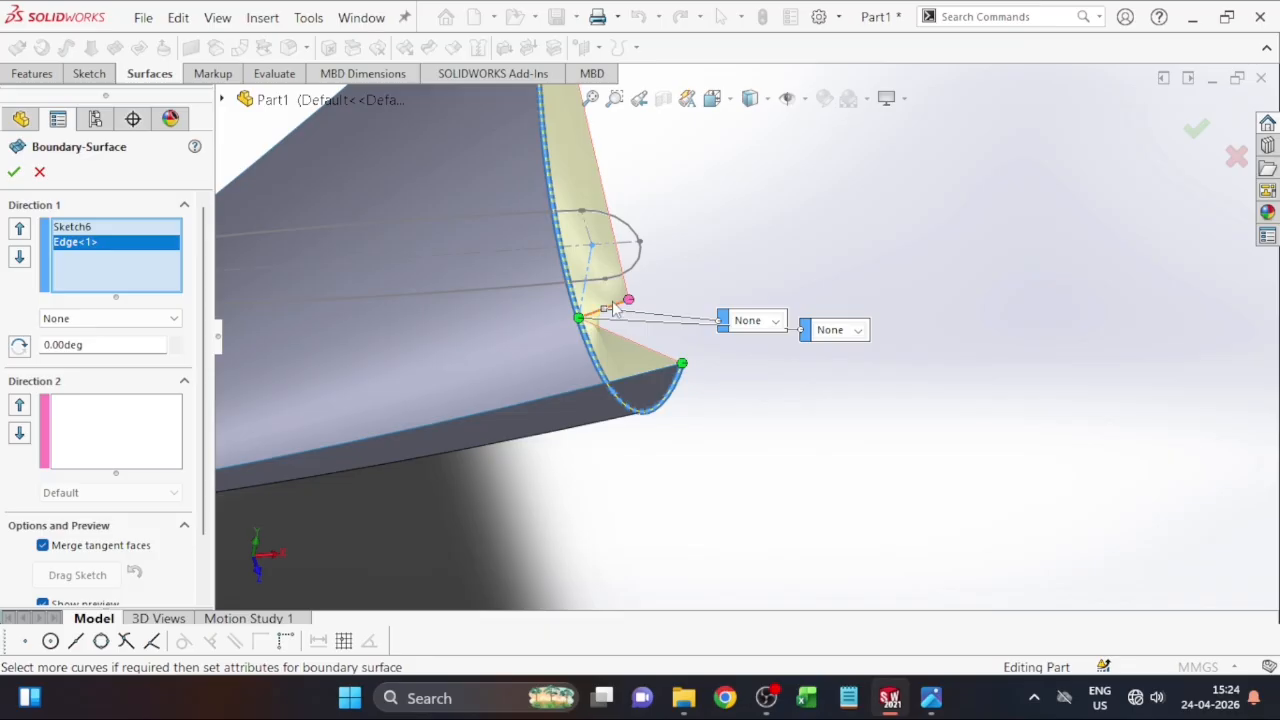
scroll(614, 318, "down", 2)
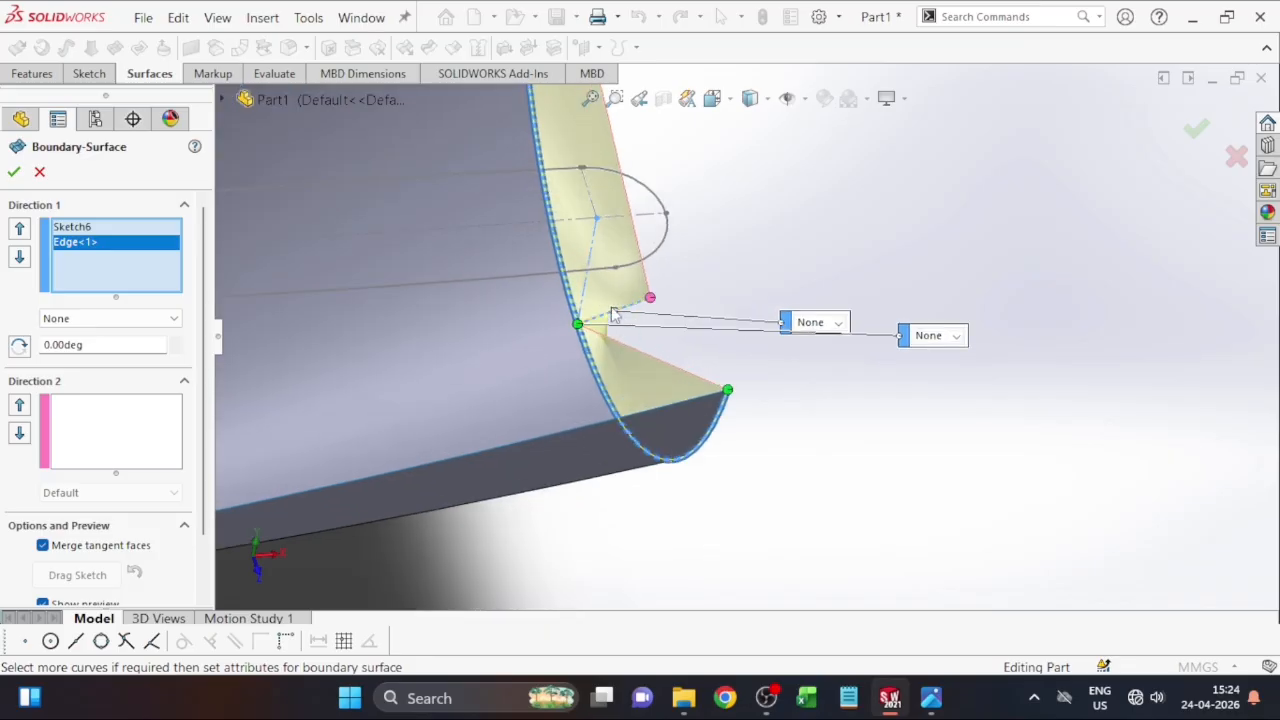
Step: Remove Sketch6 from the boundary surface's Direction 1 curves, keeping only the handle's end edge
middle_click_drag(818, 401, 611, 351)
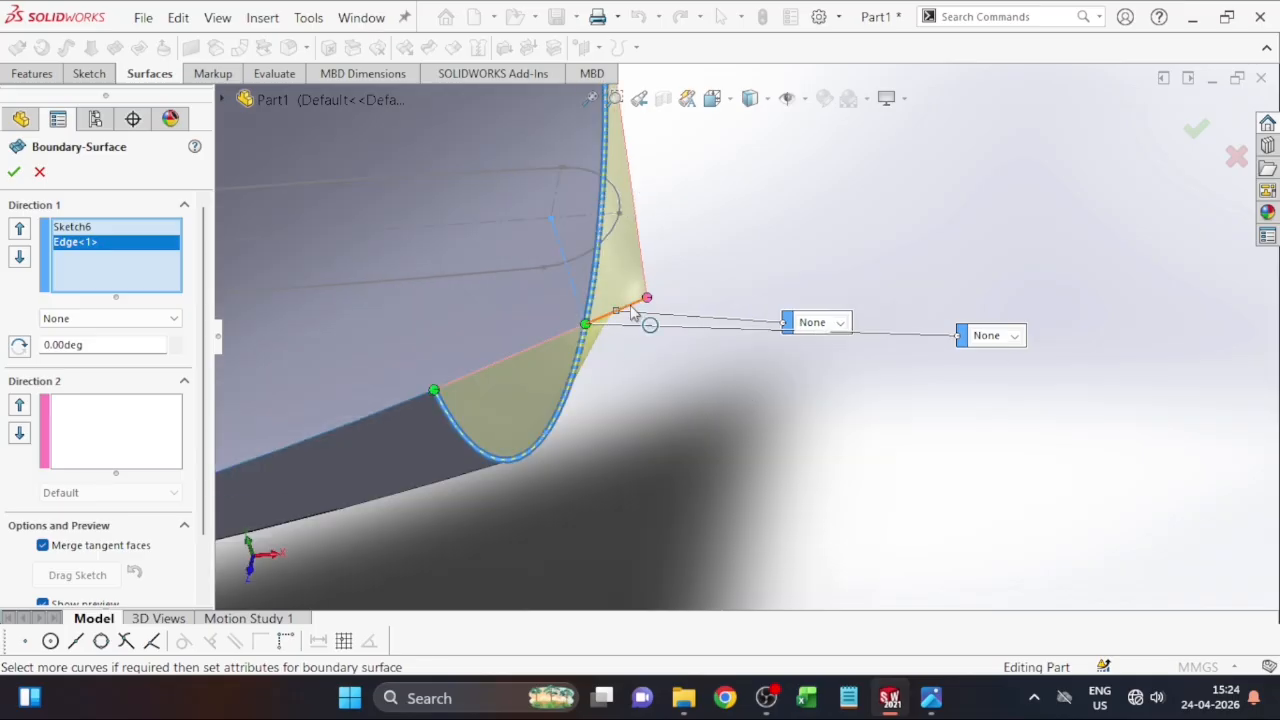
left_click(631, 306)
scroll(668, 391, "up", 2)
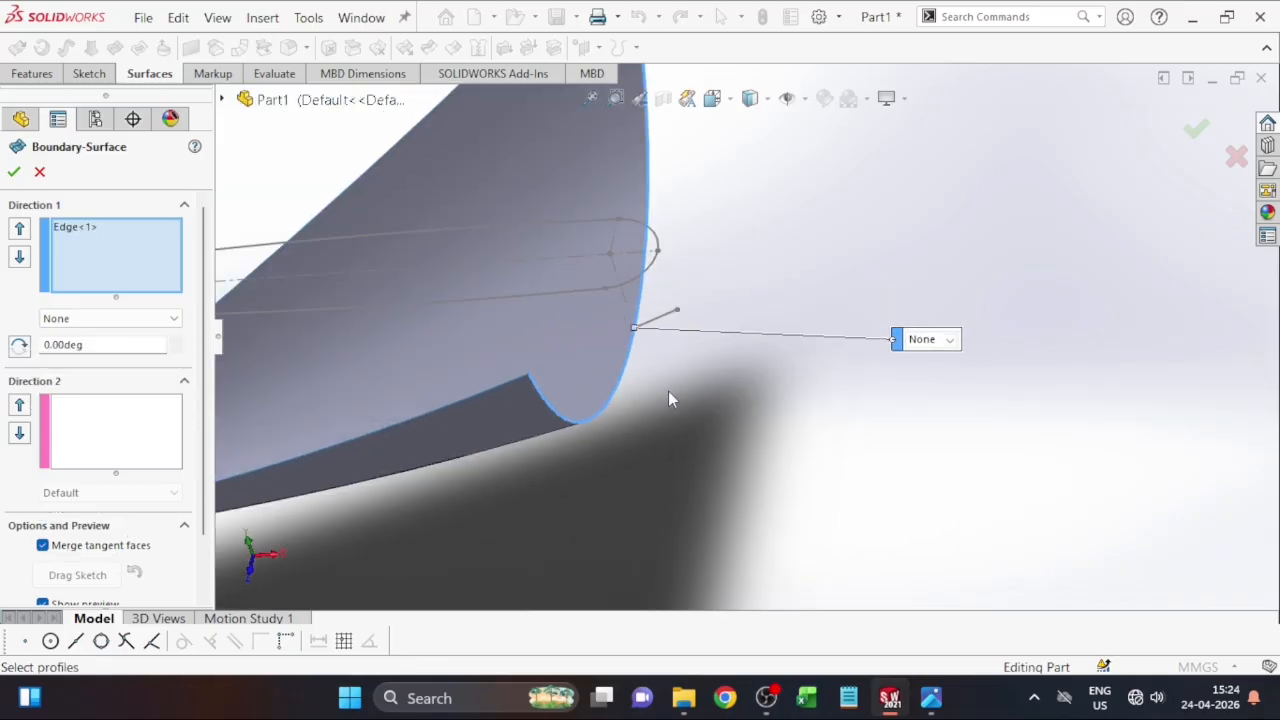
key("Right")
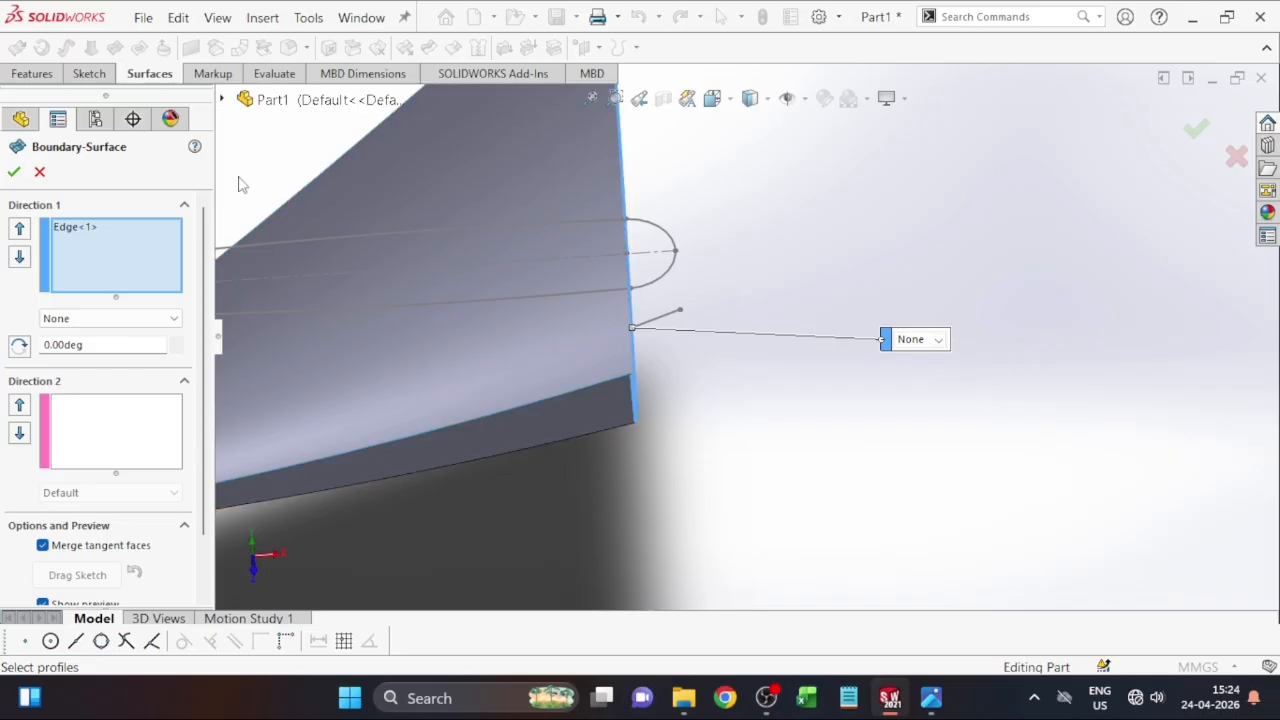
Step: Restart the Boundary Surface with the handle surface's curved end edge as the only Direction 1 curve
key("Escape")
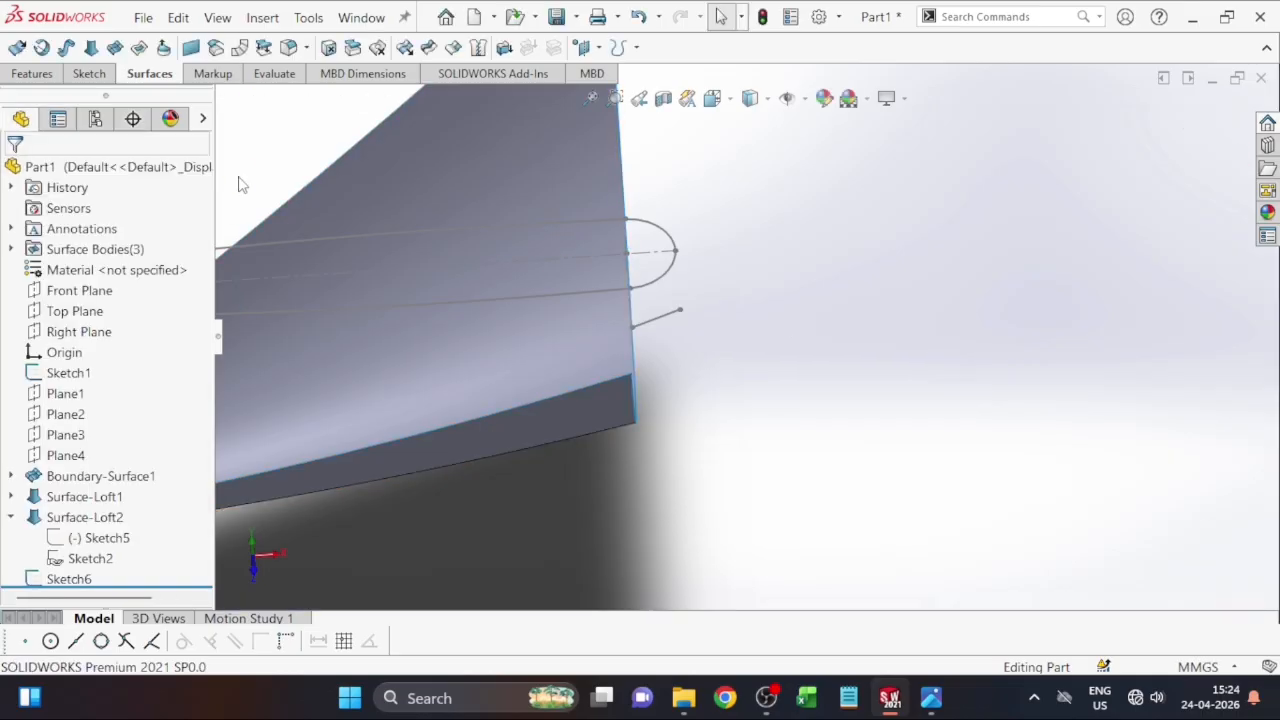
left_click(114, 47)
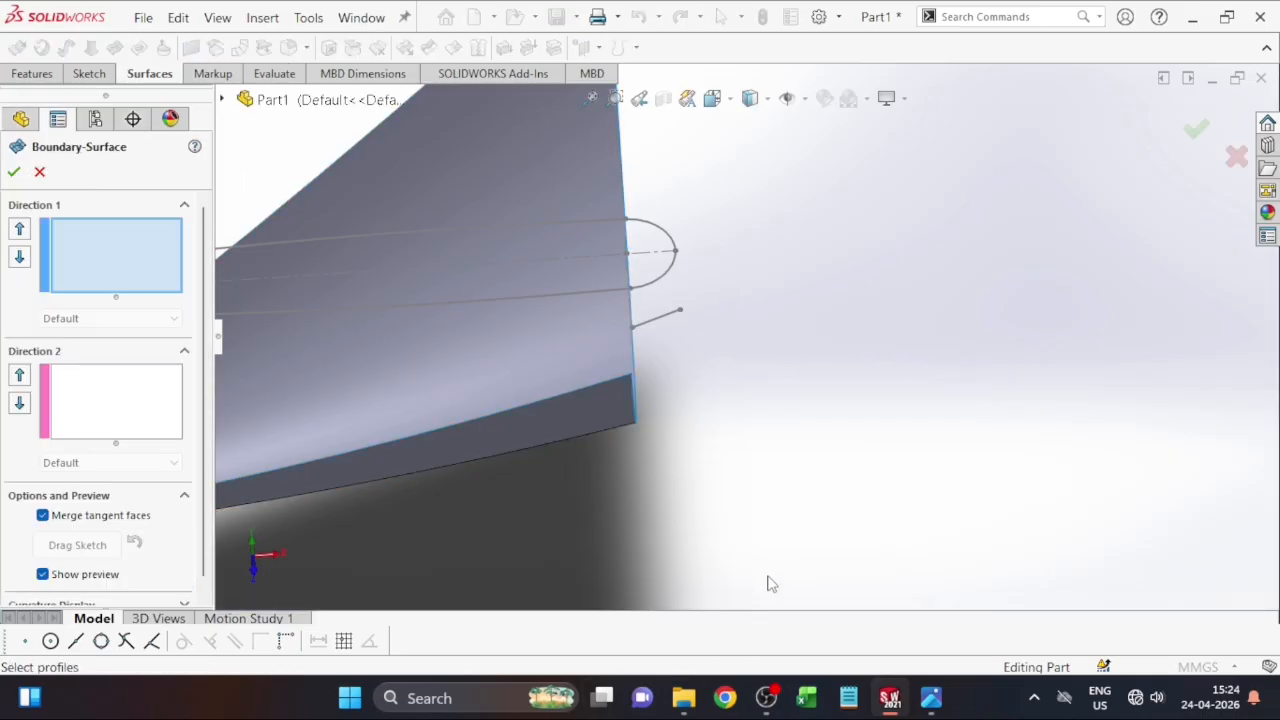
scroll(725, 352, "up", 2)
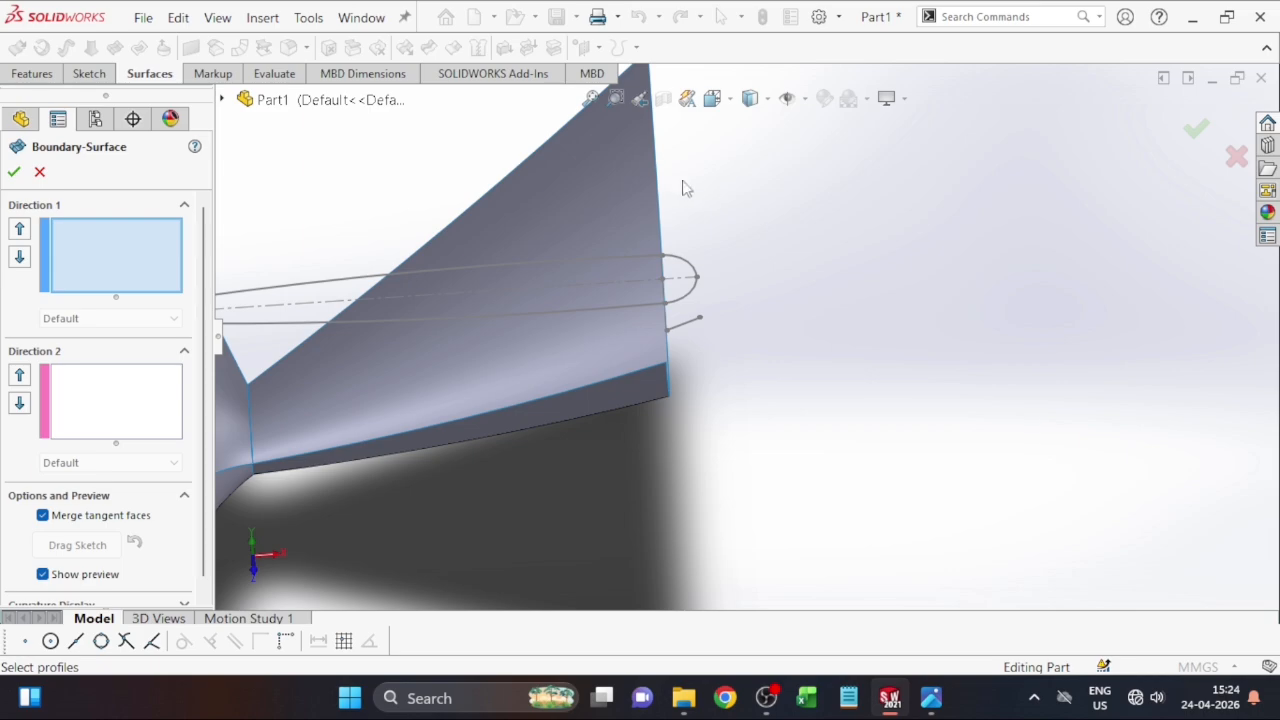
left_click(665, 205)
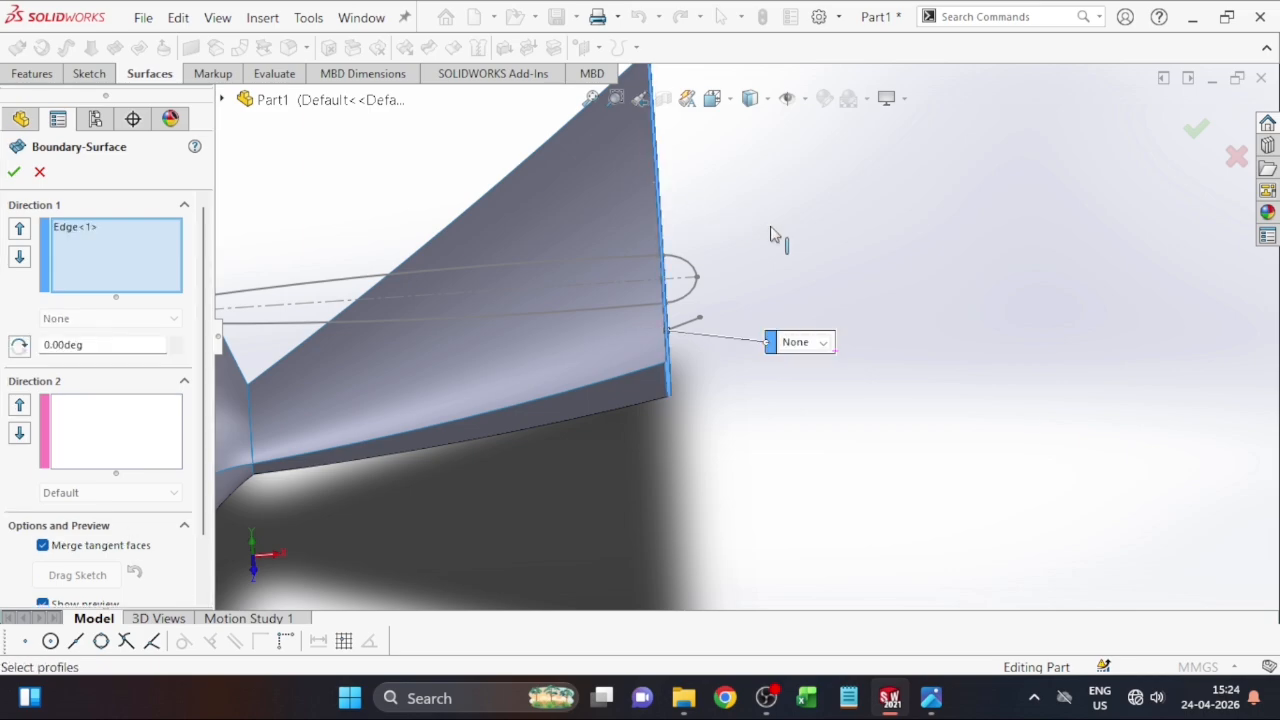
Step: Add the short segment Sketch6 as the Direction 2 curve and finish the boundary surface extending the handle tip
left_click(106, 445)
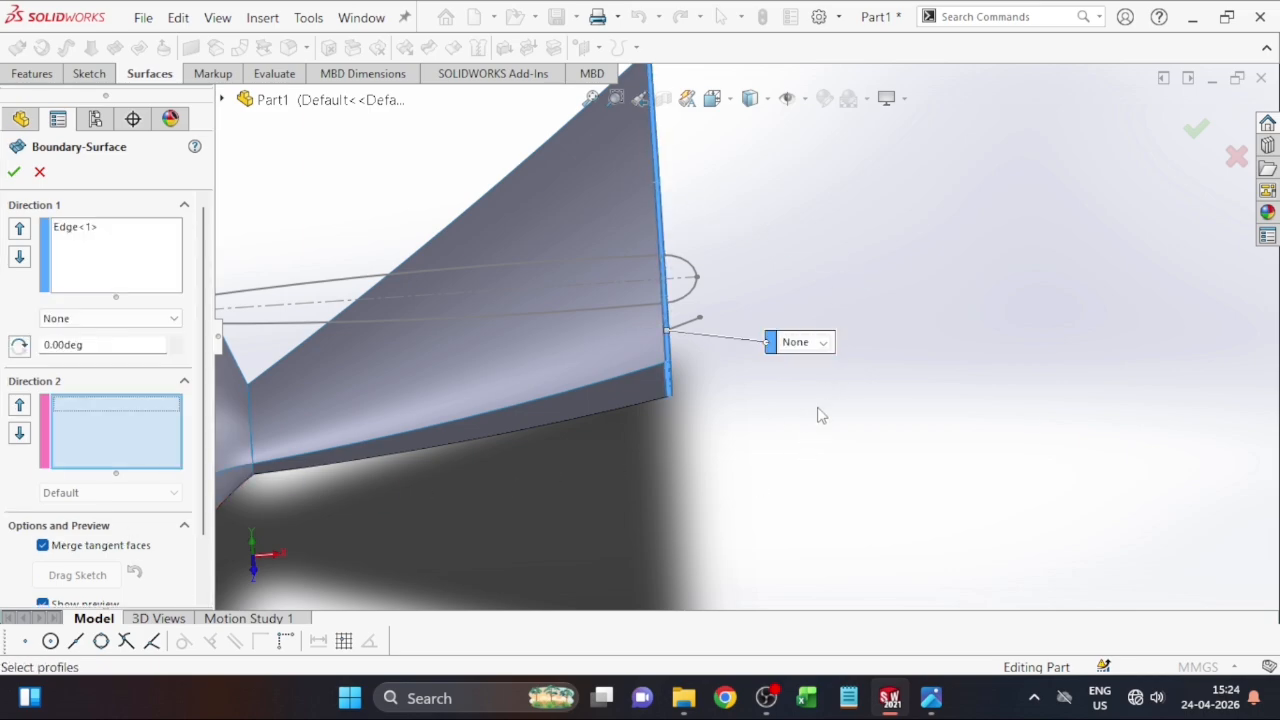
scroll(695, 366, "down", 2)
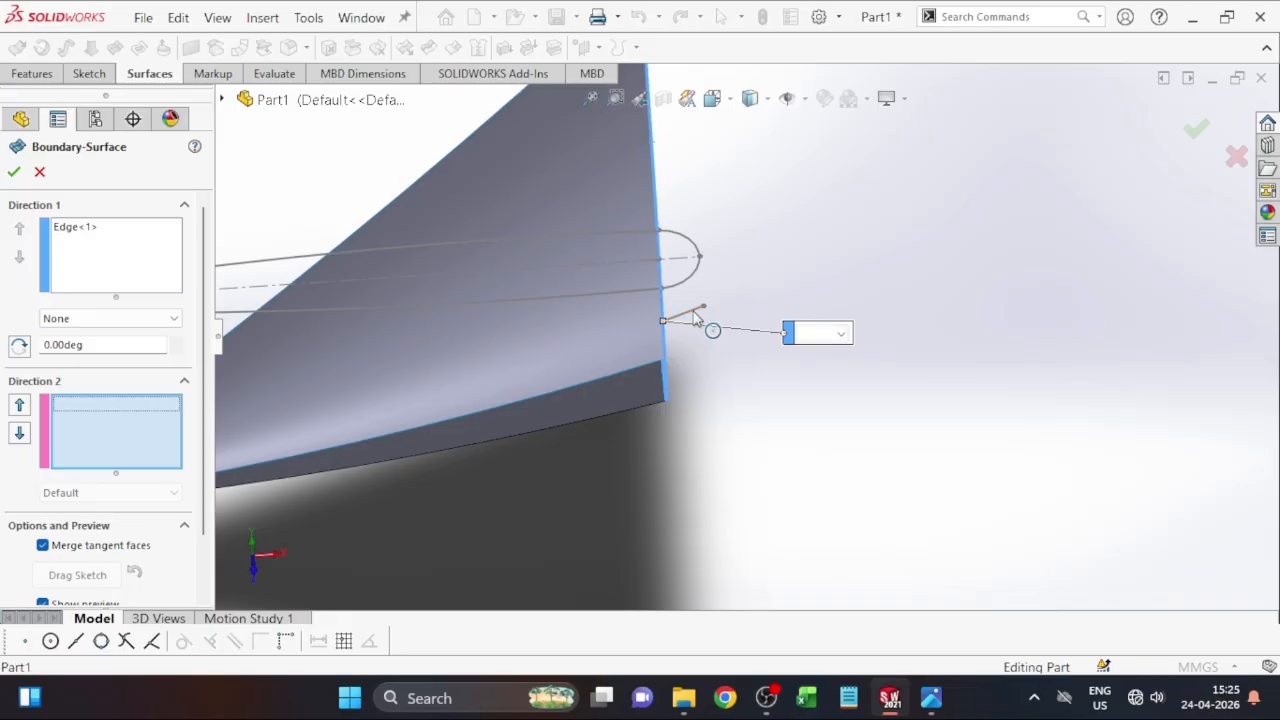
left_click(697, 318)
scroll(795, 485, "up", 4)
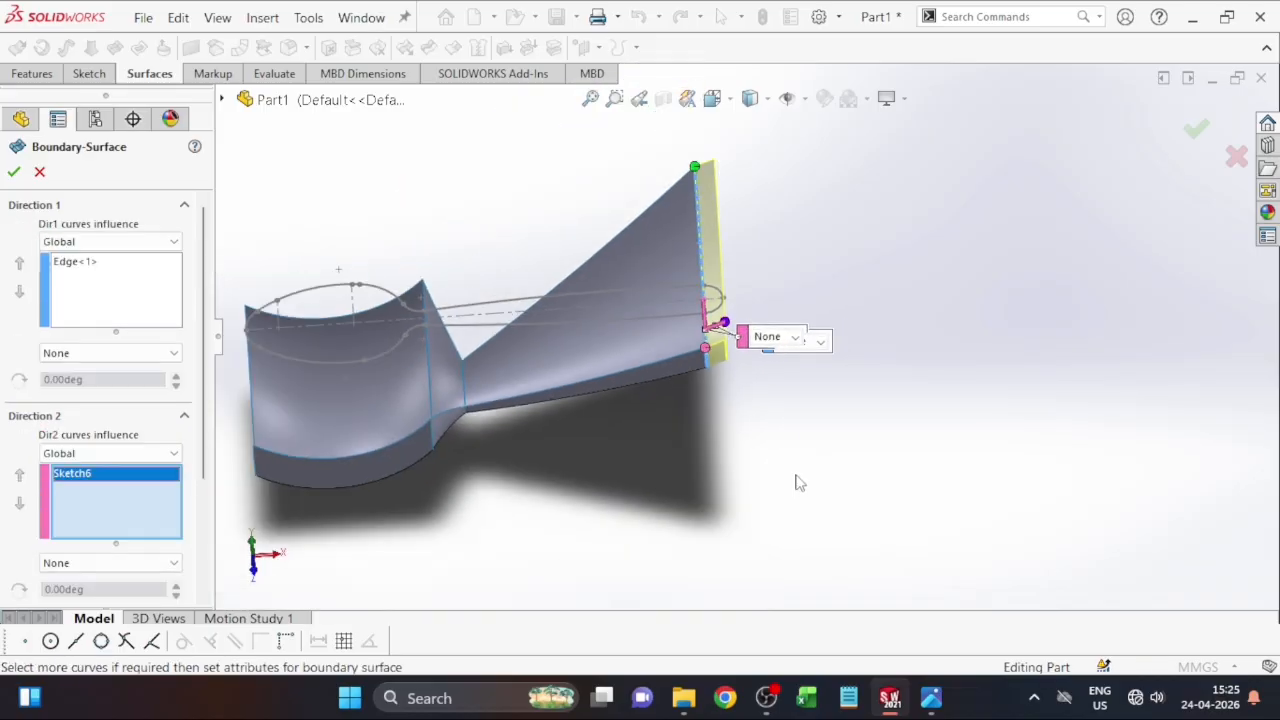
scroll(798, 483, "up", 1)
scroll(190, 280, "down", 3)
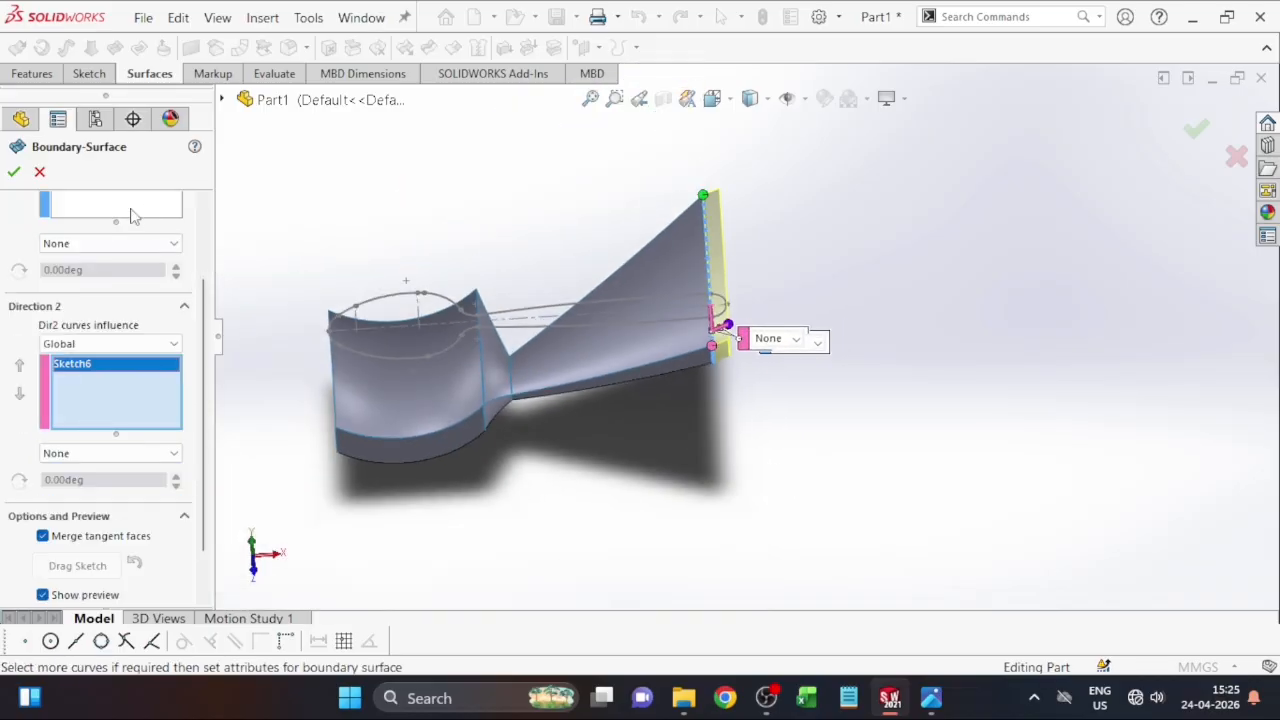
left_click(13, 173)
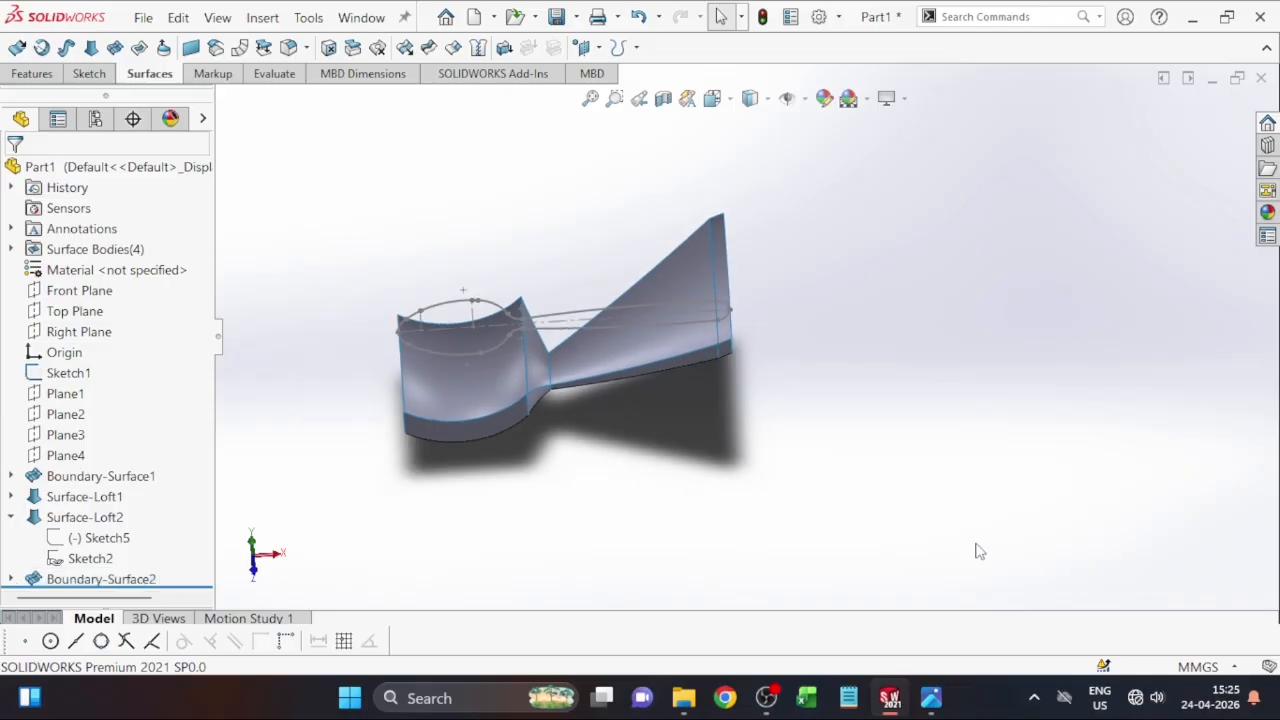
Step: Examine the handle tip extension and its join with the handle surface, and the whole spoon, from several angles
scroll(505, 333, "down", 1)
middle_click_drag(505, 333, 591, 387)
middle_click_drag(798, 340, 745, 315)
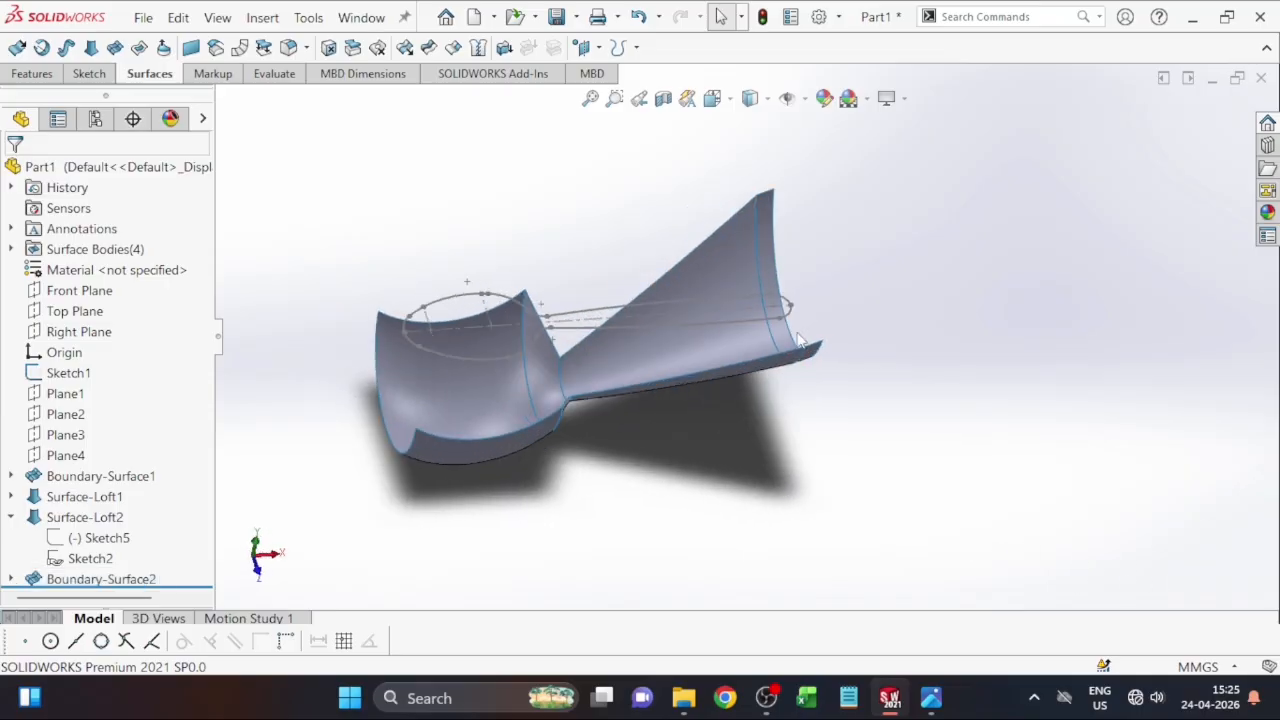
scroll(803, 342, "down", 4)
middle_click_drag(815, 366, 863, 447)
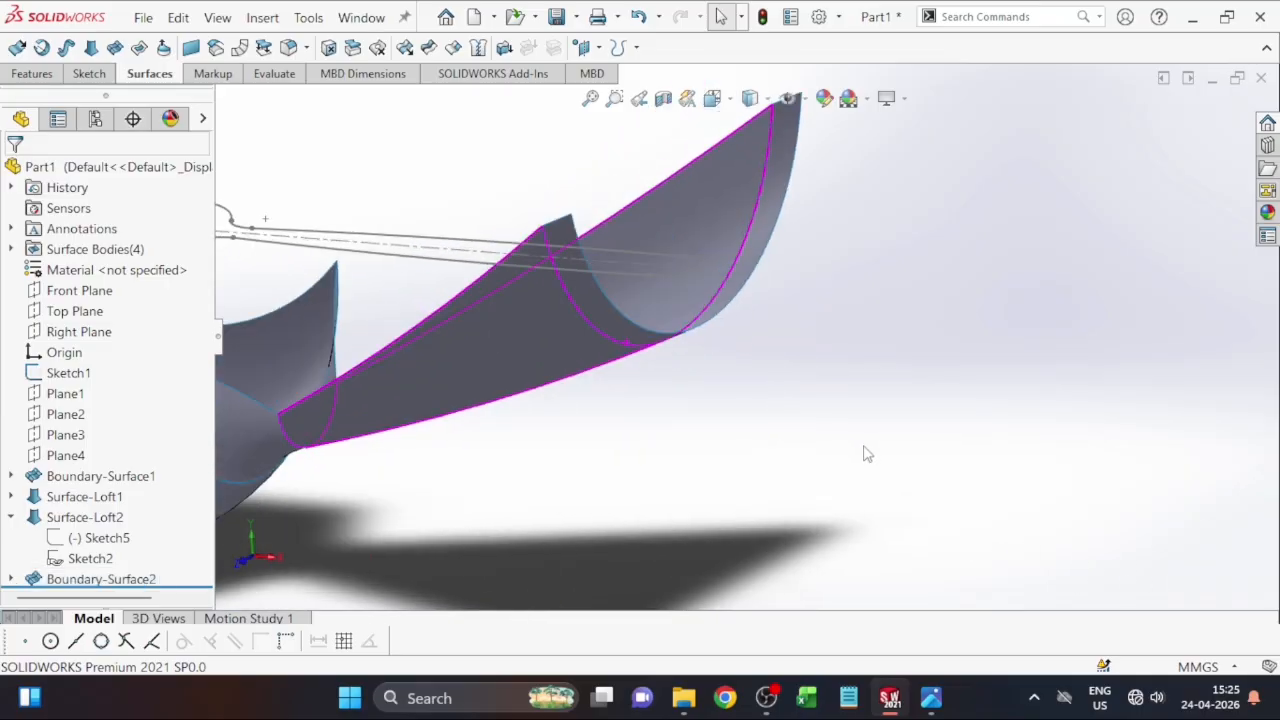
scroll(757, 451, "up", 8)
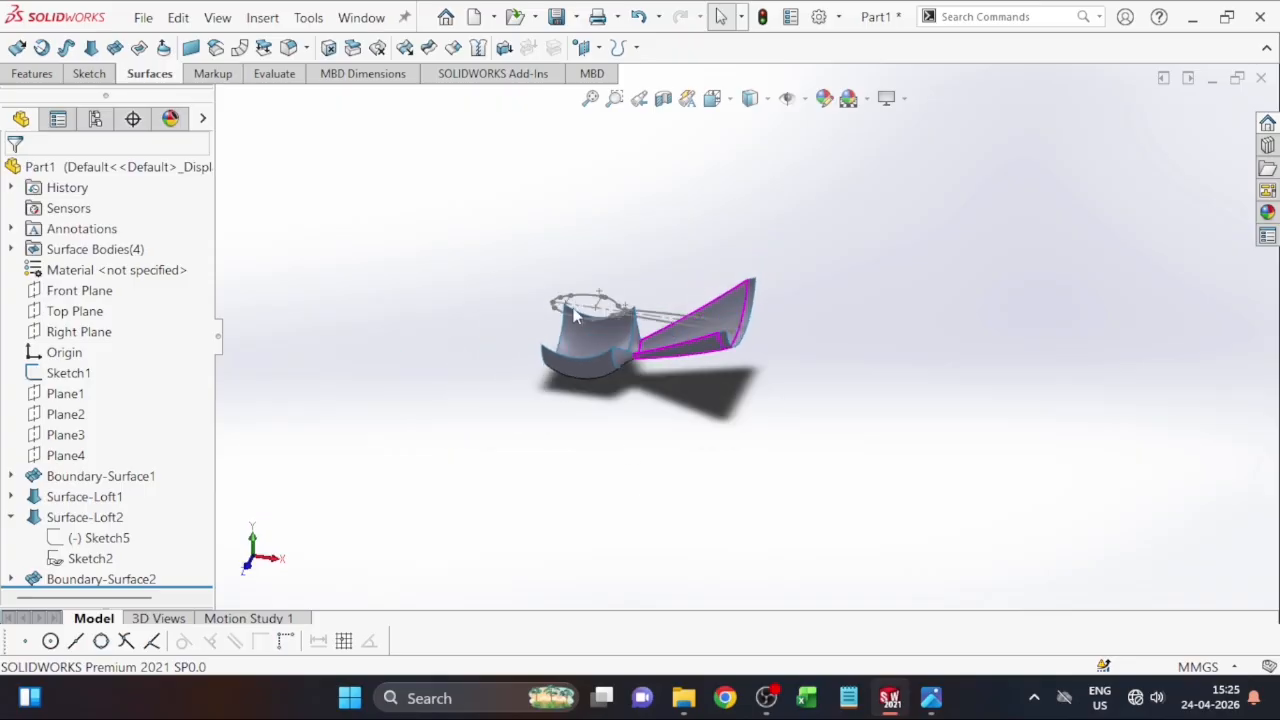
scroll(605, 316, "down", 2)
middle_click_drag(738, 494, 737, 487)
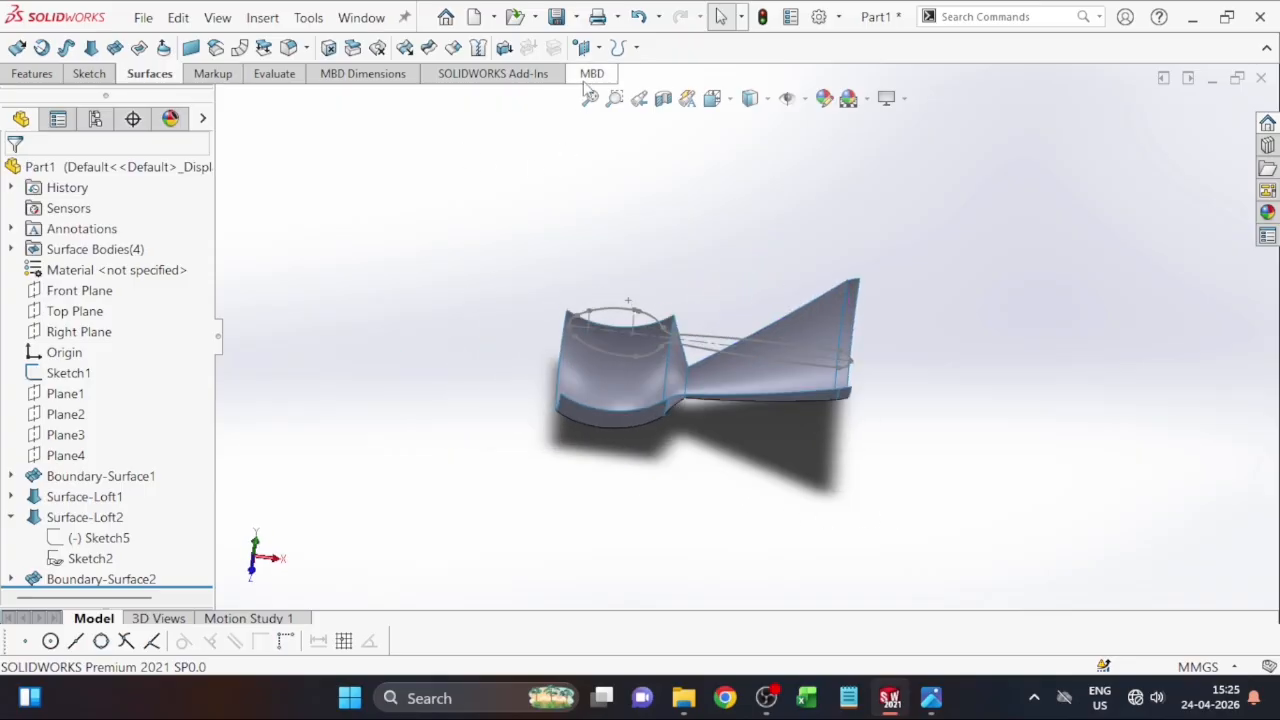